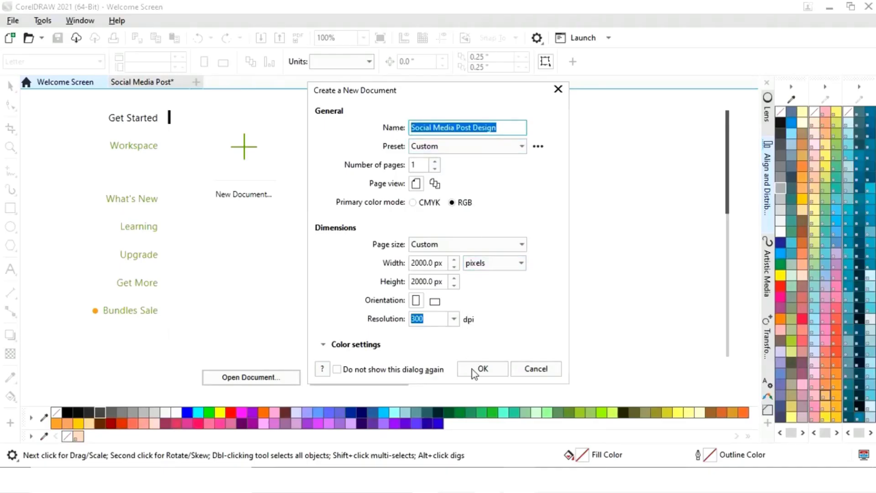
# Create the 2000 × 2000 px RGB document at 300 dpi and draw a rectangle about 1600 × 1536 px on its page
pyautogui.click(484, 369)
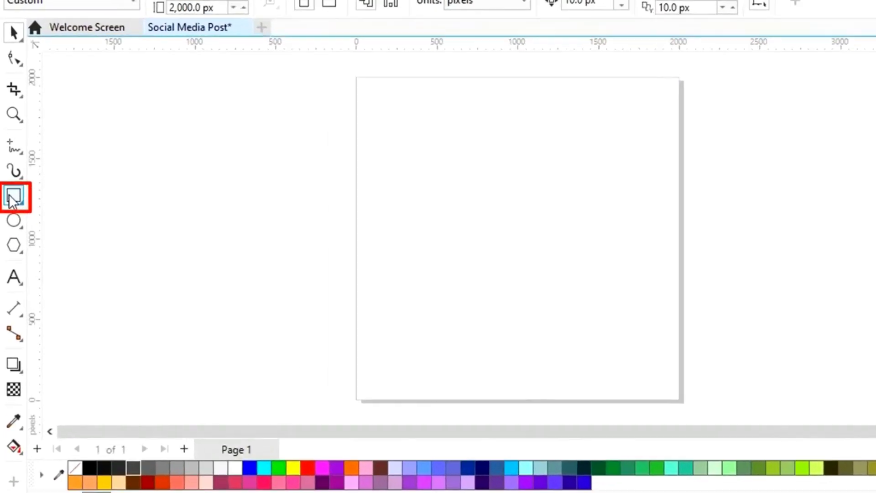
pyautogui.click(14, 170)
pyautogui.moveTo(299, 167)
pyautogui.mouseDown()
pyautogui.moveTo(352, 208)
pyautogui.moveTo(492, 354)
pyautogui.mouseUp()
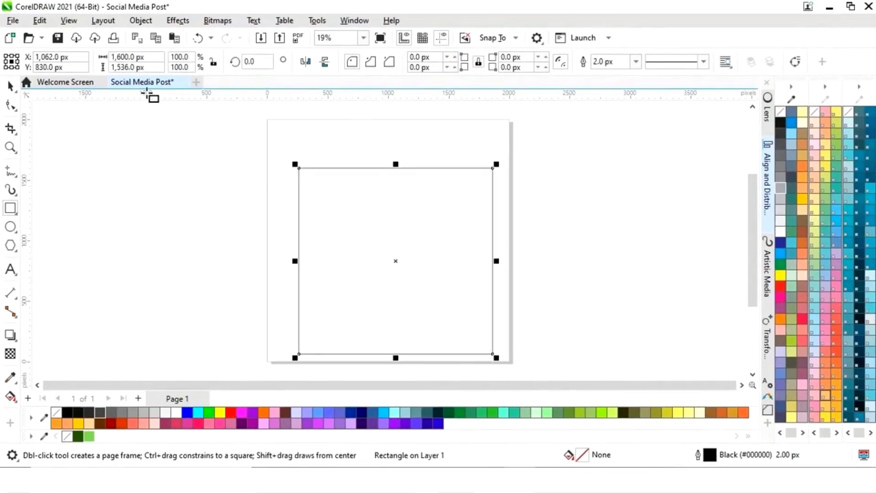
# Set the rectangle's width and height to 2000 px each
pyautogui.click(130, 57)
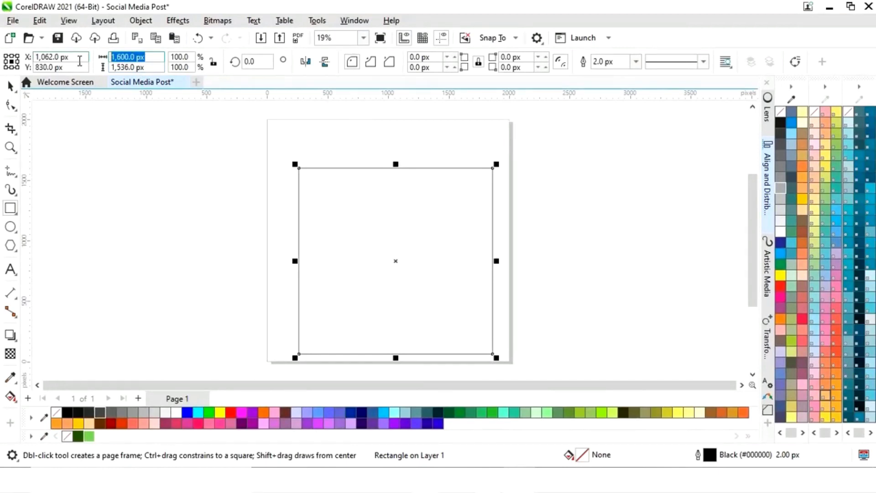
pyautogui.write('200')
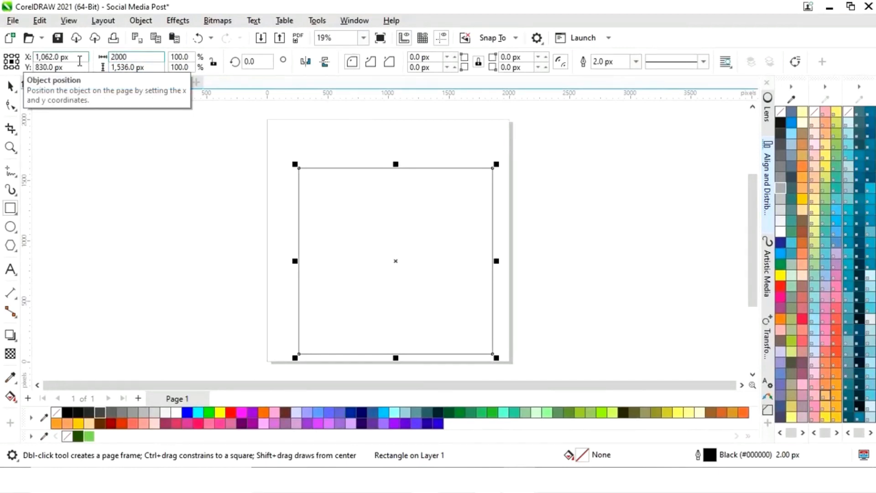
pyautogui.write('0')
pyautogui.press('Tab')
pyautogui.write('20')
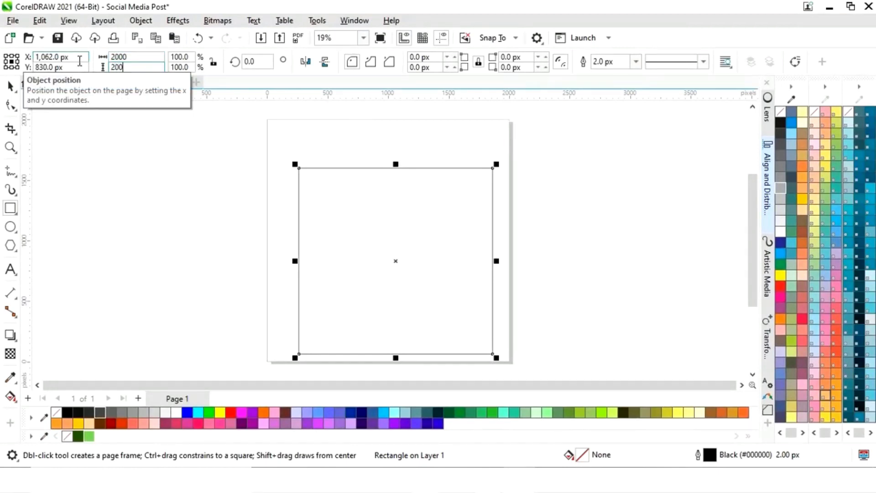
pyautogui.press('Return')
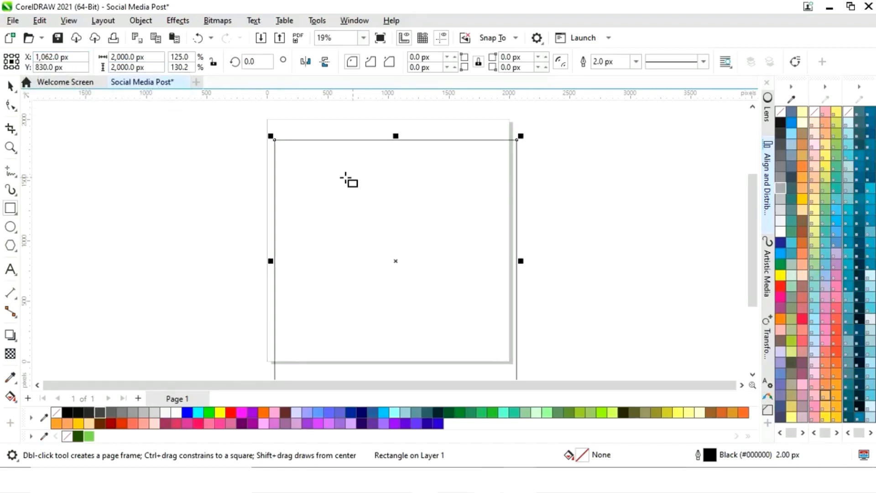
# Align the rectangle's centre horizontally and vertically to the specified point X 1000 px, Y 1000 px
pyautogui.click(767, 191)
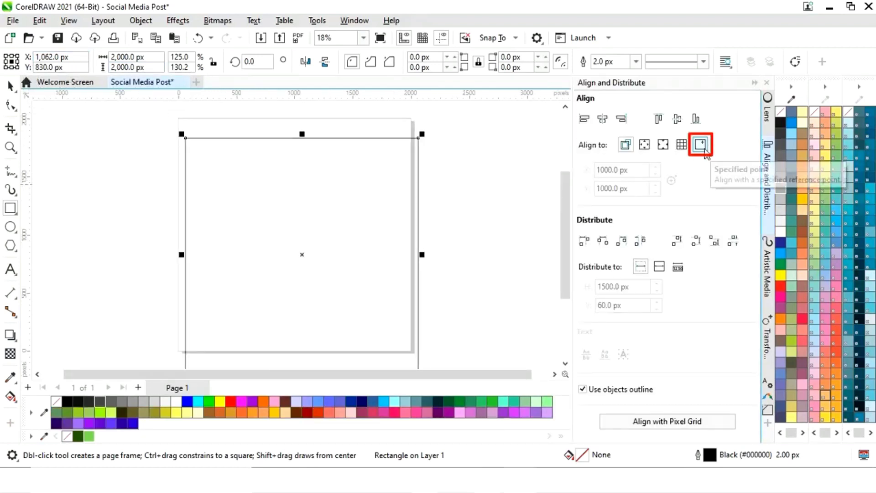
pyautogui.click(700, 145)
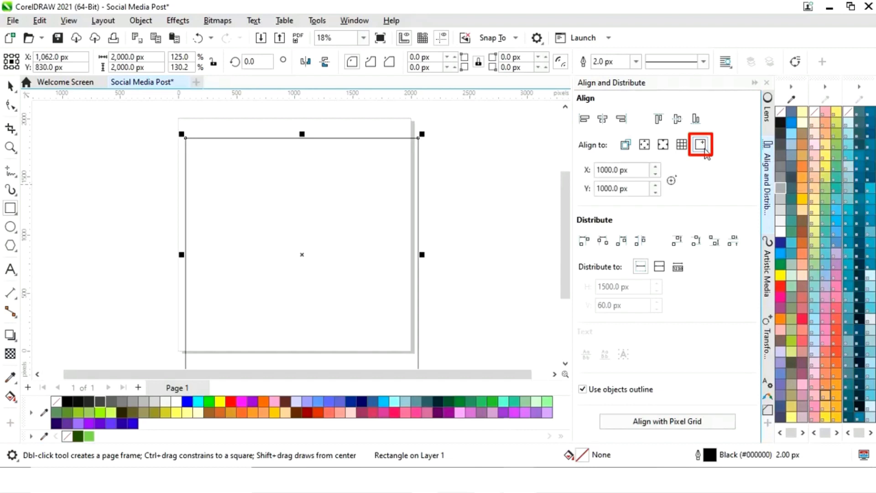
pyautogui.click(604, 121)
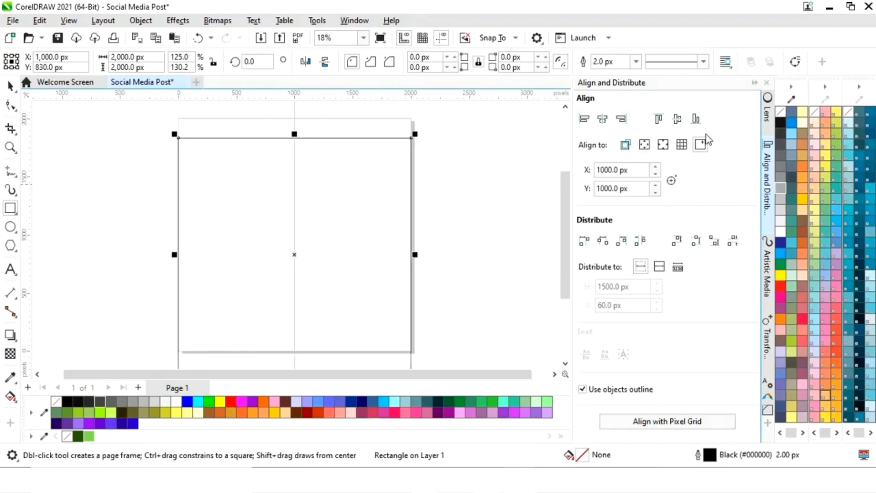
pyautogui.click(678, 123)
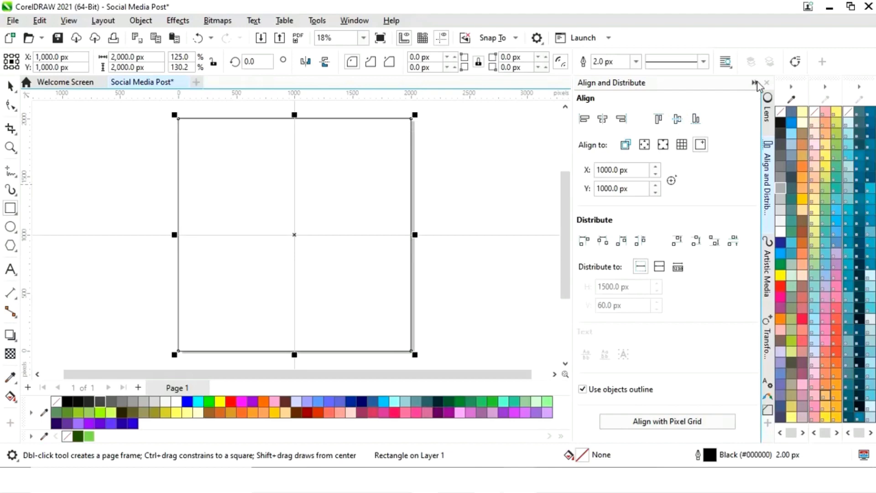
pyautogui.click(753, 83)
pyautogui.click(10, 85)
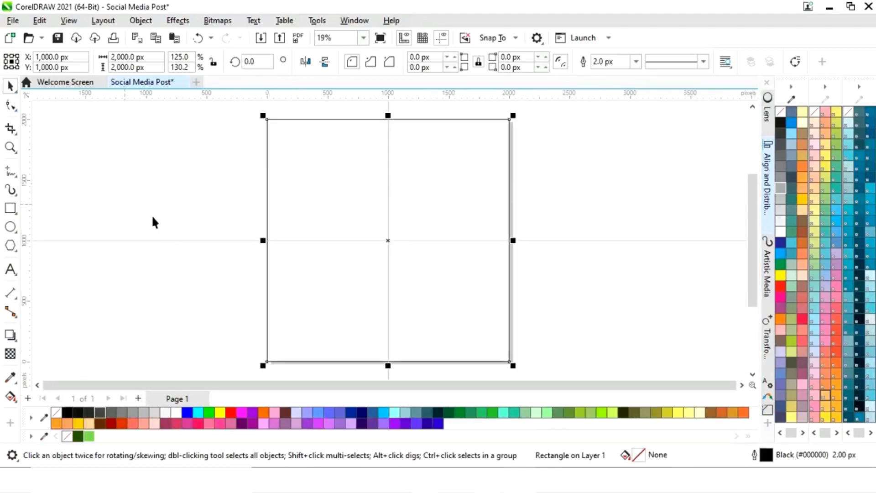
# Apply an elliptical fountain fill to the rectangle, centred on the page and reaching out to its side edge
pyautogui.click(19, 383)
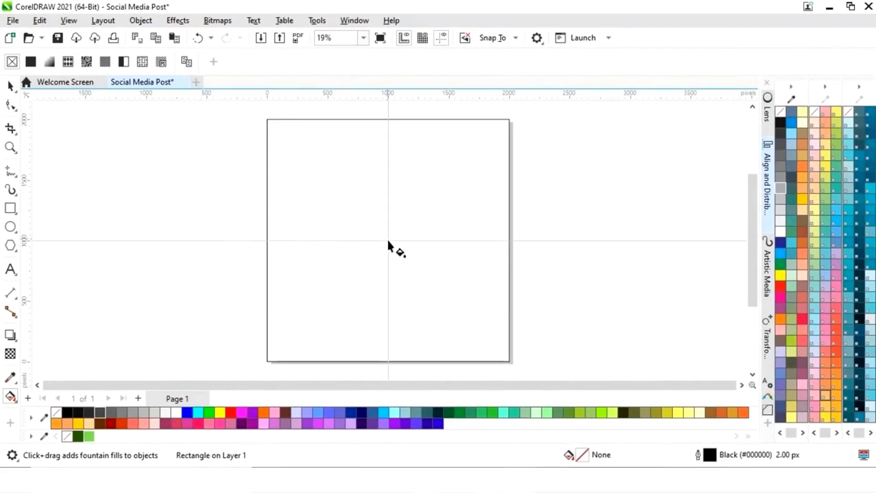
pyautogui.moveTo(388, 241); pyautogui.dragTo(508, 240)
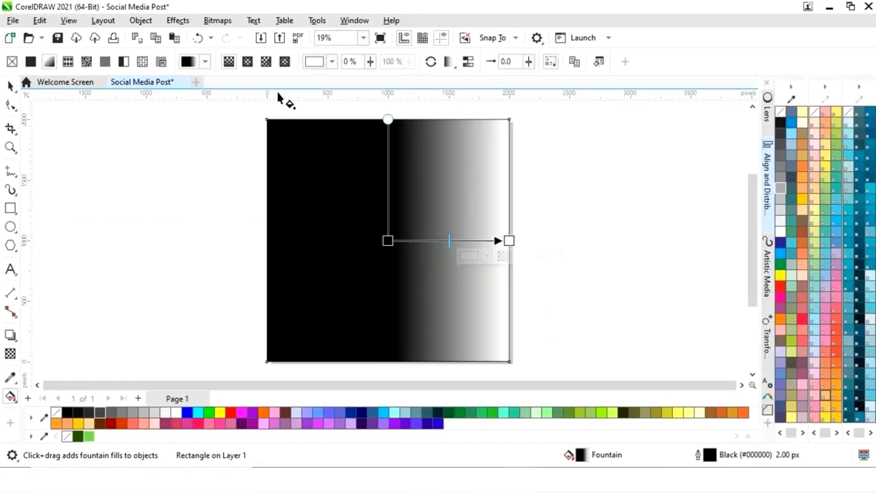
pyautogui.click(249, 63)
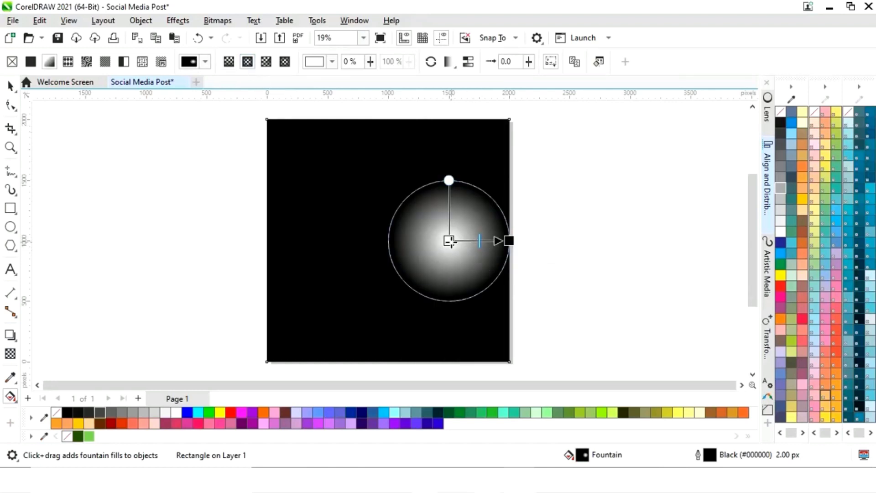
pyautogui.moveTo(449, 241); pyautogui.dragTo(388, 240)
# Set the fountain fill's outer colour to the dark green sampled from the document palette
pyautogui.click(509, 240)
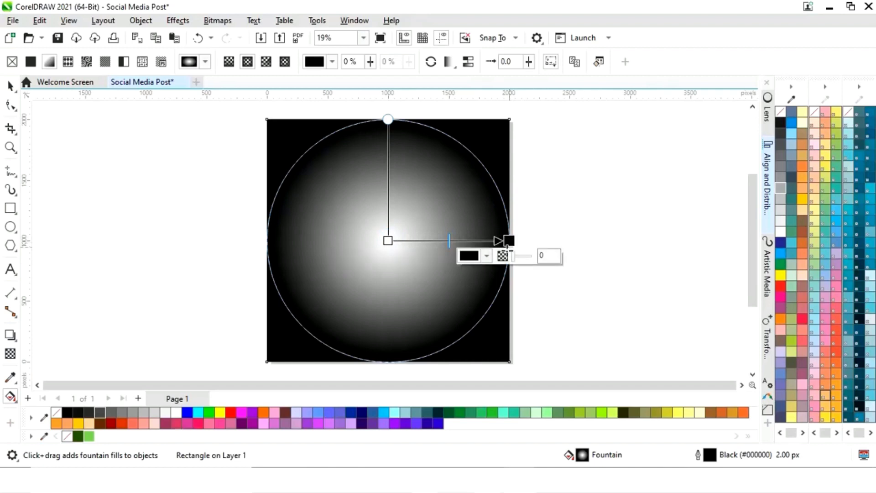
pyautogui.click(487, 256)
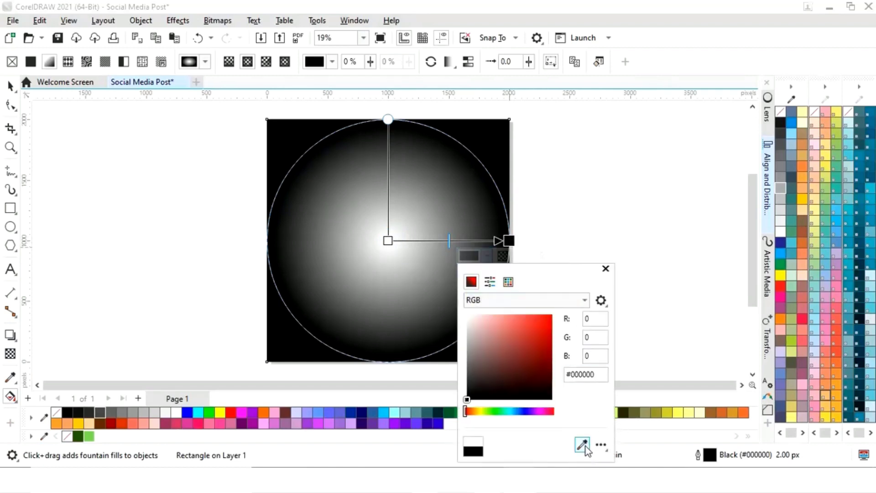
pyautogui.click(582, 444)
pyautogui.click(78, 436)
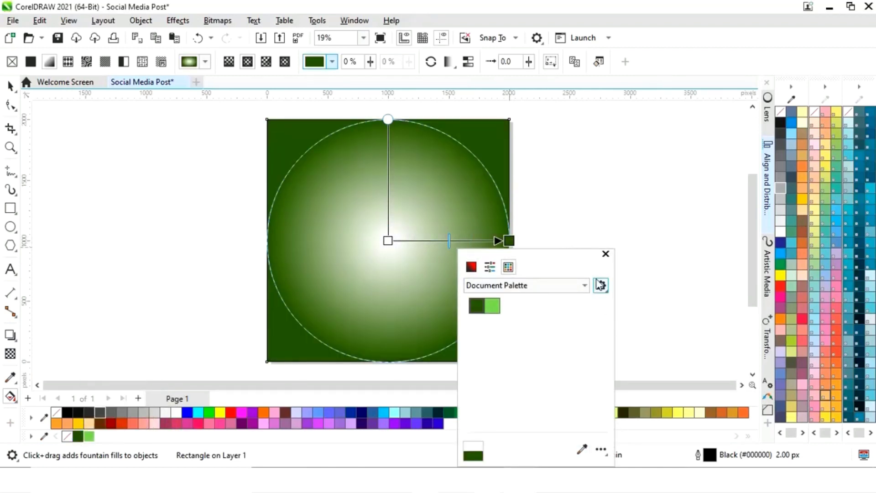
pyautogui.click(606, 254)
# Set the fountain fill's centre colour to the light green sampled from the document palette and remove the rectangle's outline
pyautogui.click(388, 240)
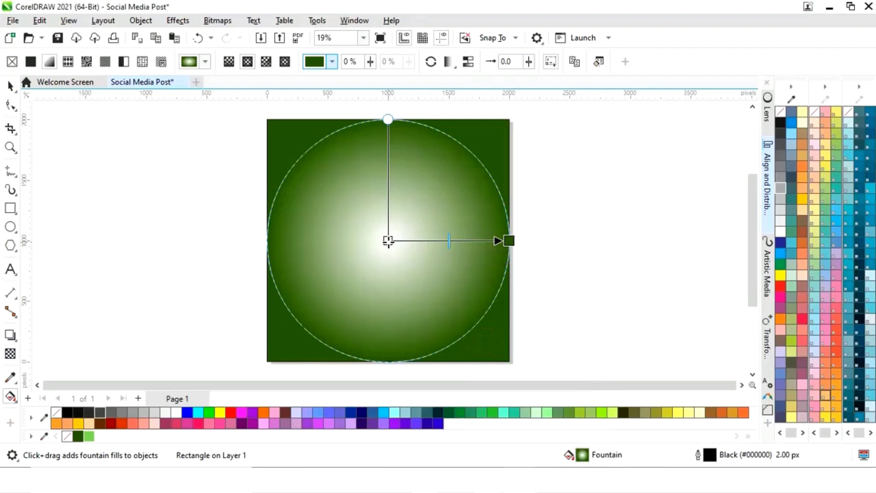
pyautogui.click(365, 256)
pyautogui.click(461, 211)
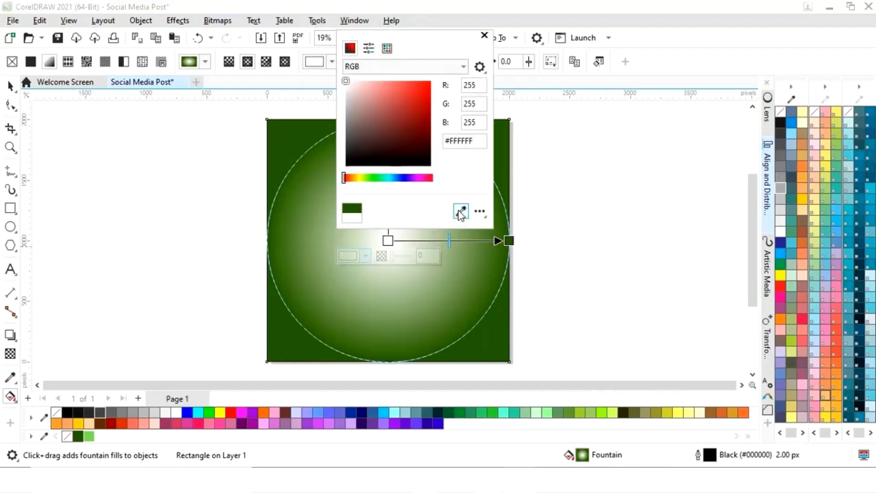
pyautogui.click(89, 436)
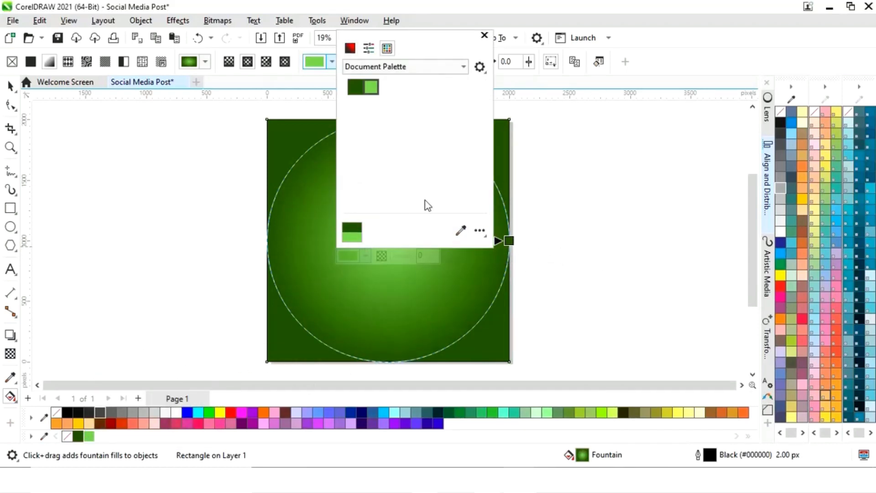
pyautogui.press('Escape')
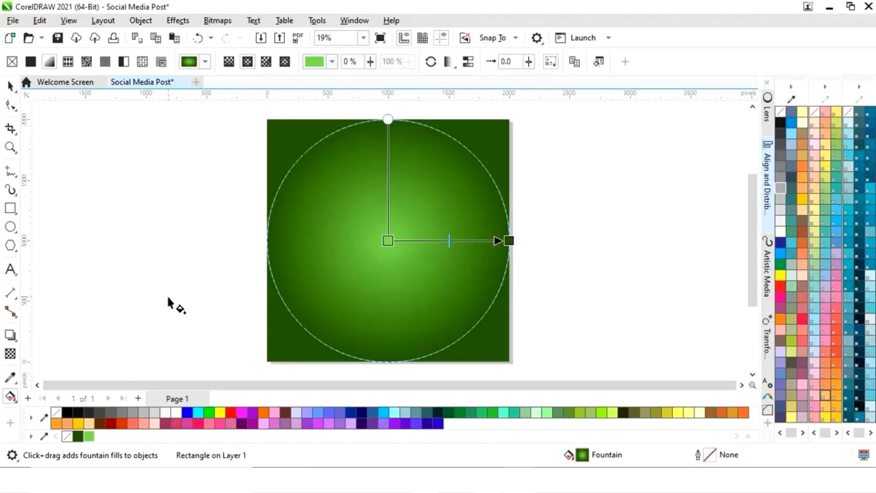
pyautogui.click(197, 298)
# Make a slightly smaller concentric copy of the green rectangle, about 1936 × 1936 px
pyautogui.click(10, 85)
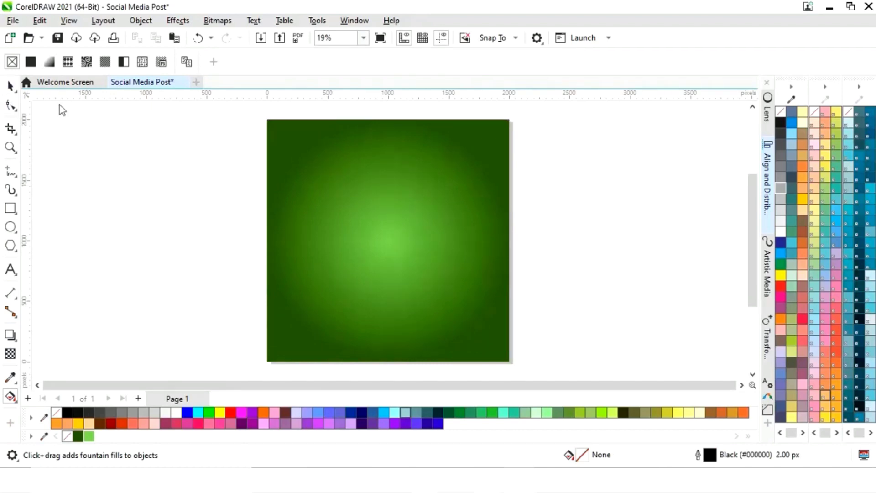
pyautogui.click(488, 181)
pyautogui.moveTo(518, 116); pyautogui.dragTo(510, 123)
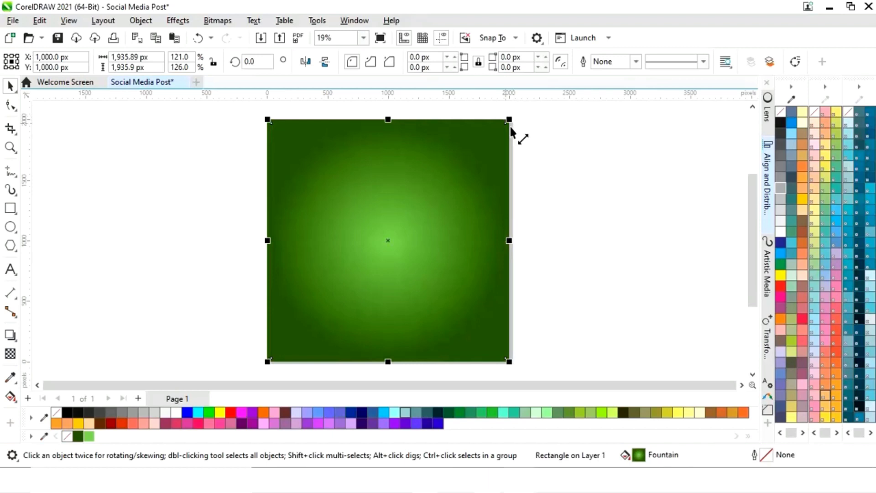
# Turn the smaller rectangle into a border with an 8 px light green (#7DDB53) outline and no fill
pyautogui.rightClick(91, 436)
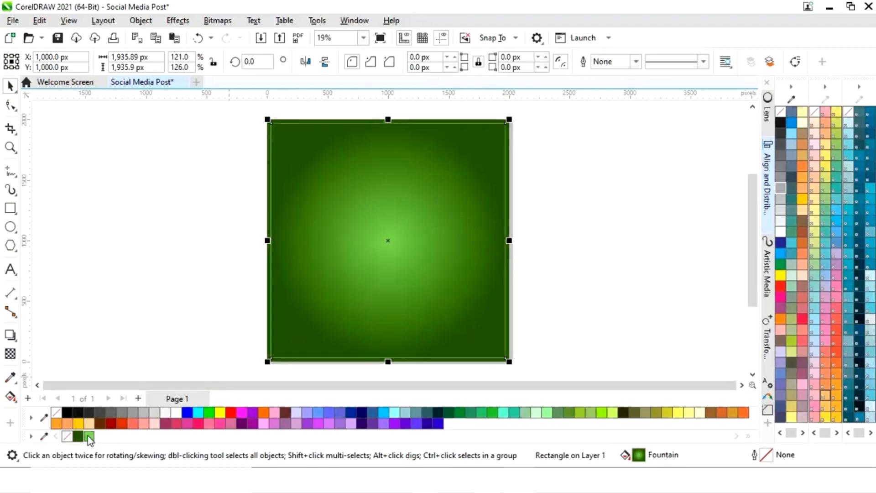
pyautogui.click(635, 61)
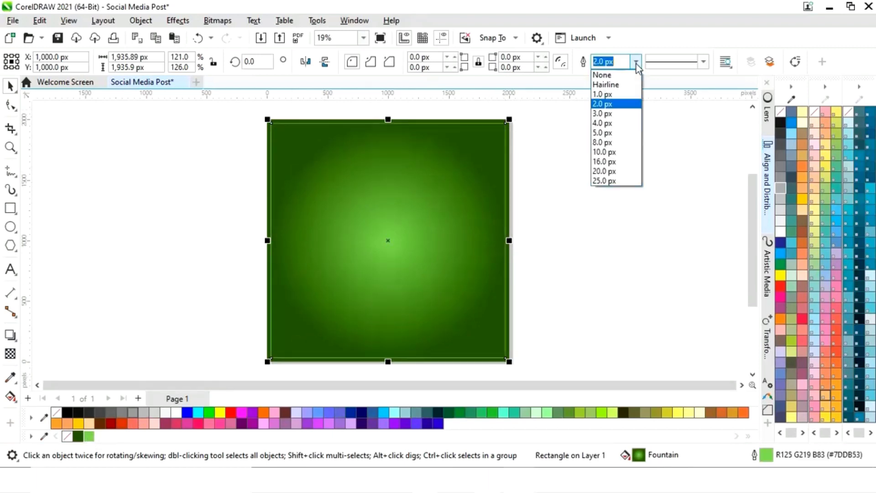
pyautogui.click(602, 142)
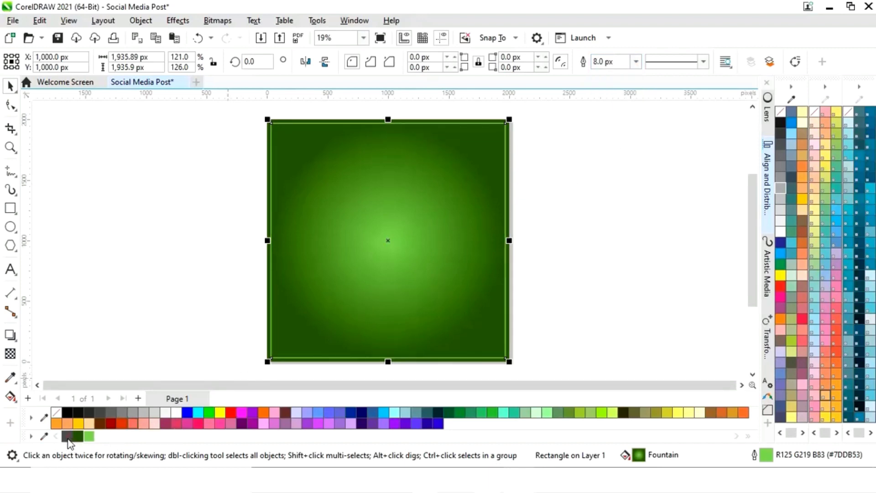
pyautogui.click(67, 438)
pyautogui.click(617, 261)
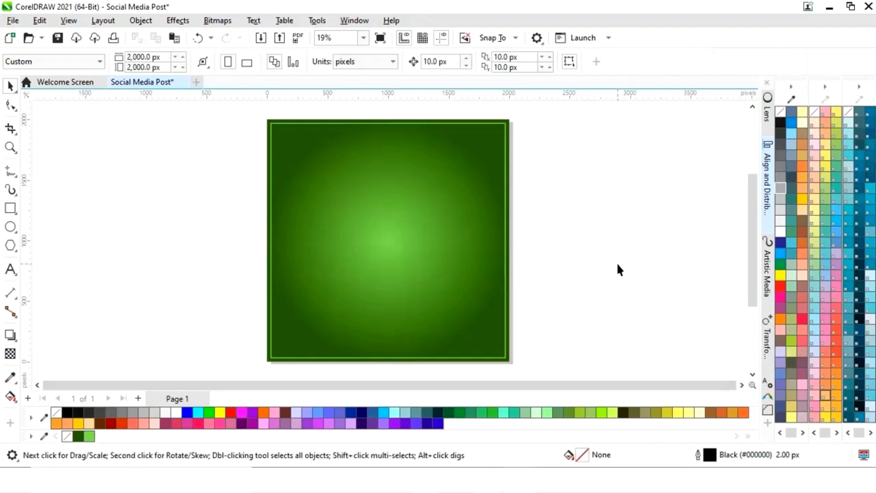
# Draw a rectangle about 265 × 280 px hanging from the border's top edge near the page's upper-left corner, filled white without an outline
pyautogui.click(10, 209)
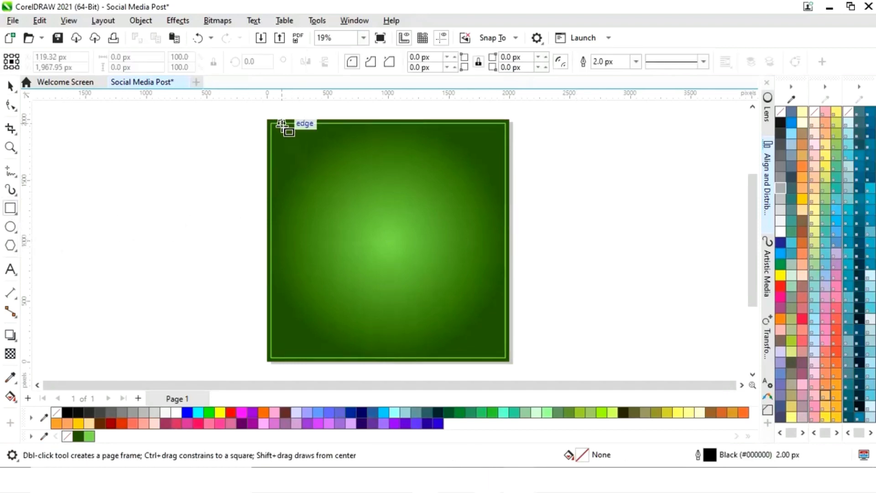
pyautogui.moveTo(281, 123); pyautogui.dragTo(313, 157)
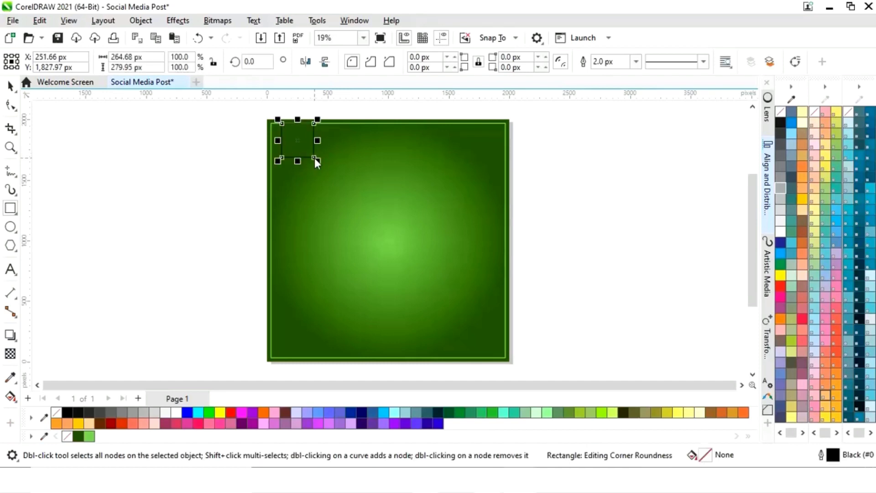
pyautogui.click(177, 412)
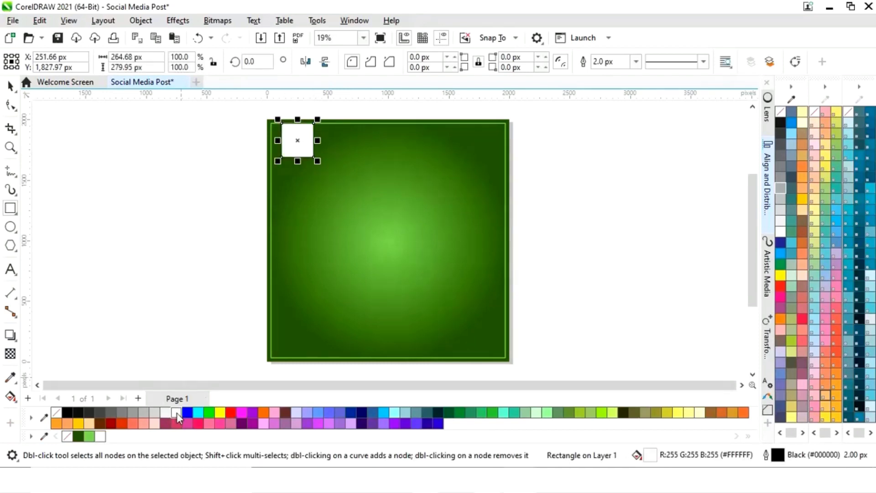
pyautogui.rightClick(68, 438)
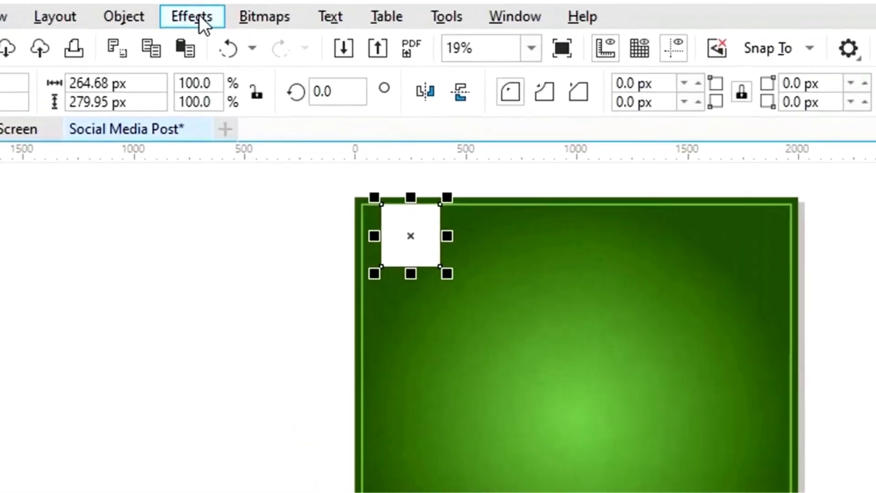
# Apply the Page Curl 3D effect to the white rectangle with a green lower-right curl, vertical direction, transparent paper, width 66% and height 44%
pyautogui.click(199, 14)
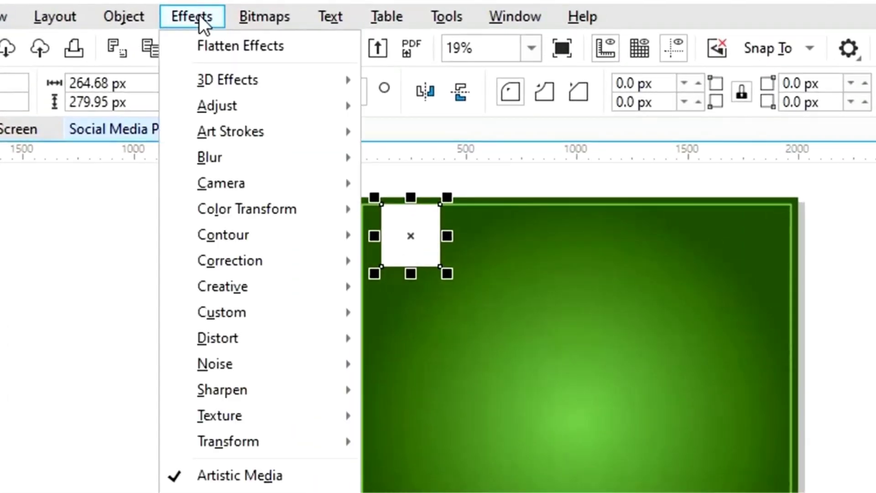
pyautogui.moveTo(207, 79)
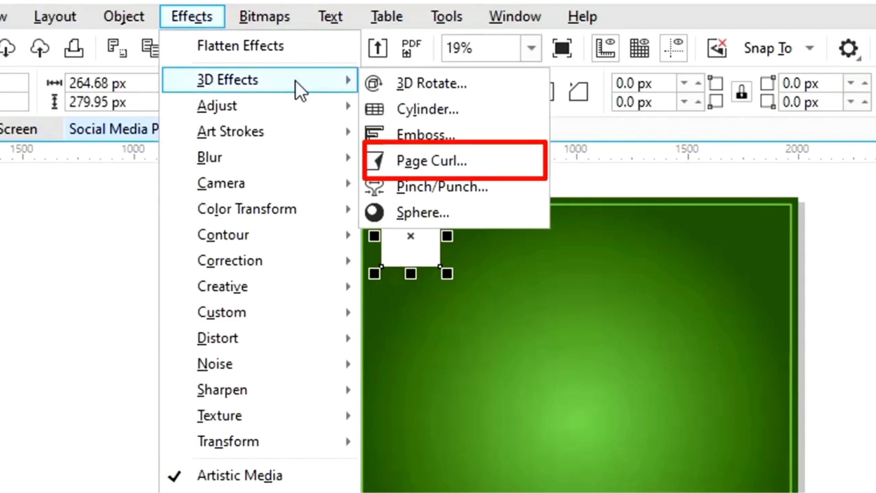
pyautogui.click(434, 157)
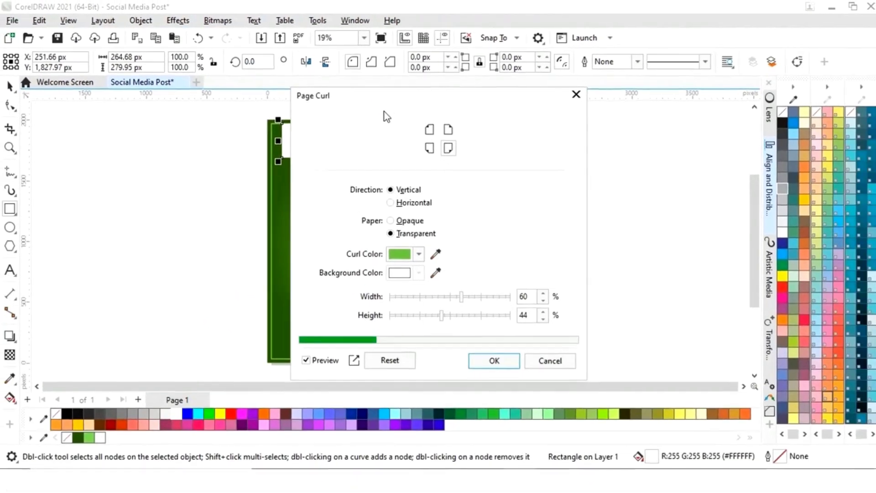
pyautogui.moveTo(401, 92); pyautogui.dragTo(528, 78)
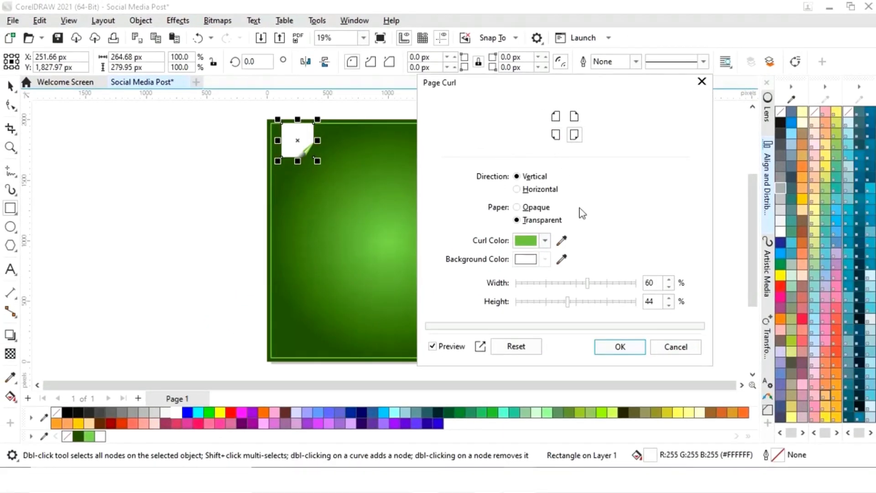
pyautogui.moveTo(588, 285); pyautogui.dragTo(593, 285)
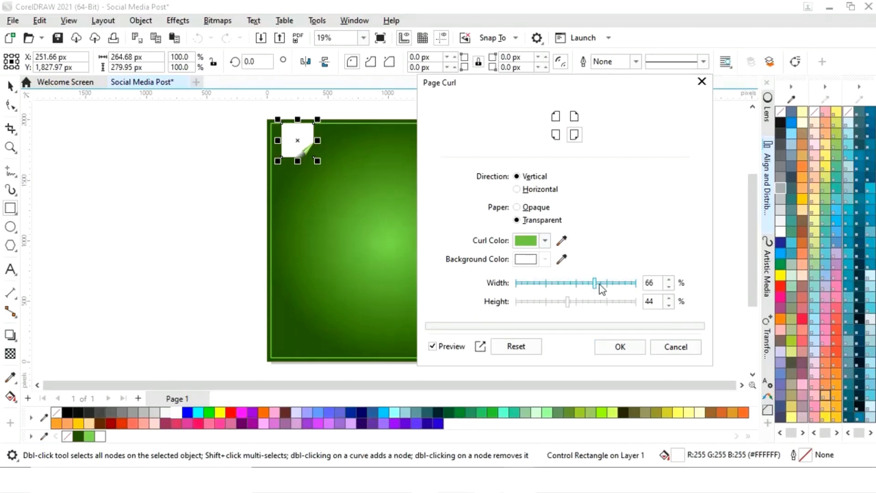
pyautogui.click(620, 347)
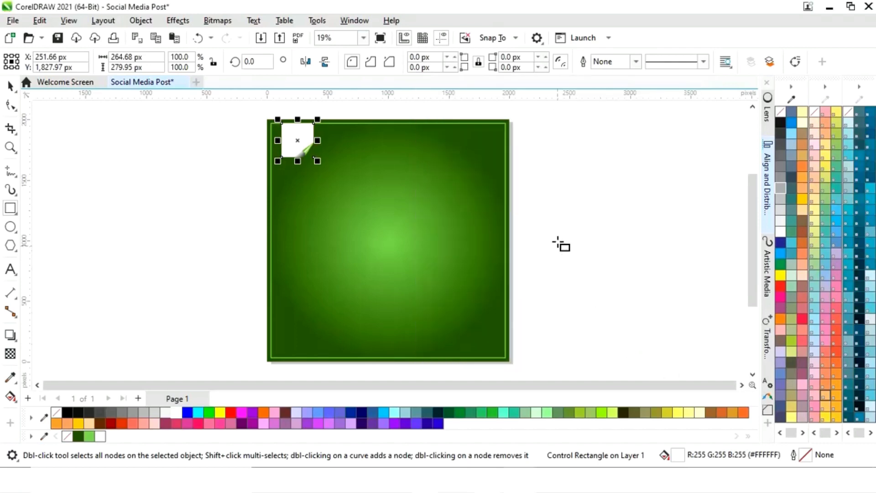
pyautogui.click(10, 86)
pyautogui.click(109, 184)
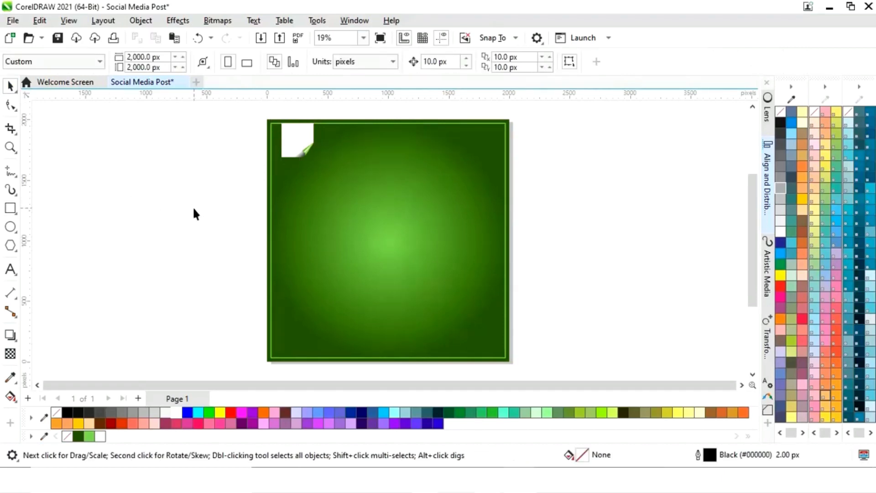
# Make a narrowed full-height copy of the border, about 236 px wide around the page centre, and fill it light green (#7DDB53)
pyautogui.click(362, 285)
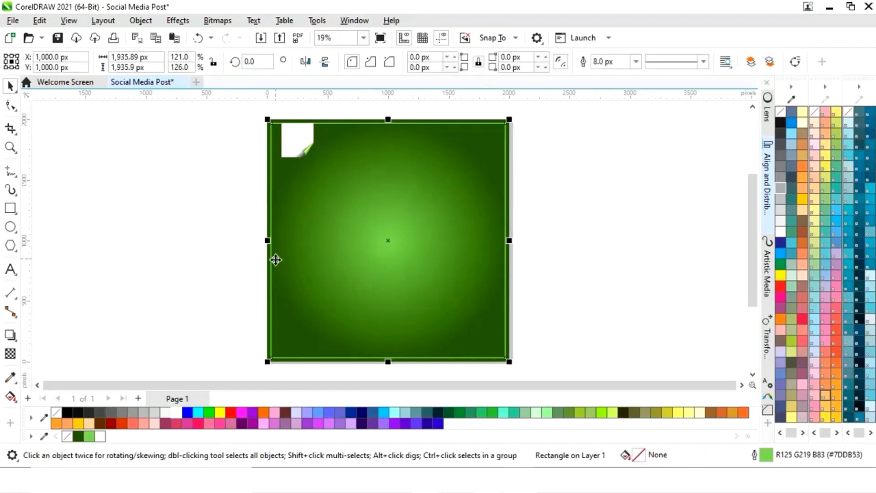
pyautogui.moveTo(268, 242); pyautogui.dragTo(370, 251)
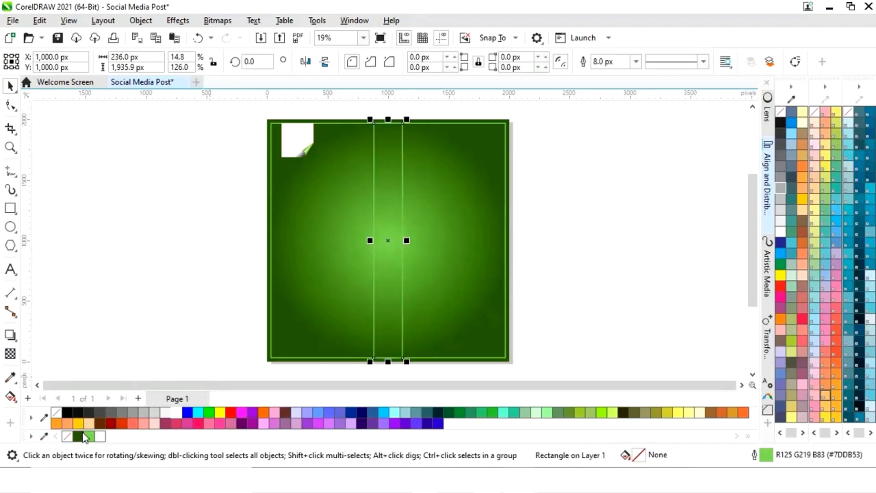
pyautogui.click(84, 436)
# Move the light green strip horizontally to X 1,800 px, near the page's right edge, and remove its outline
pyautogui.press('Right')
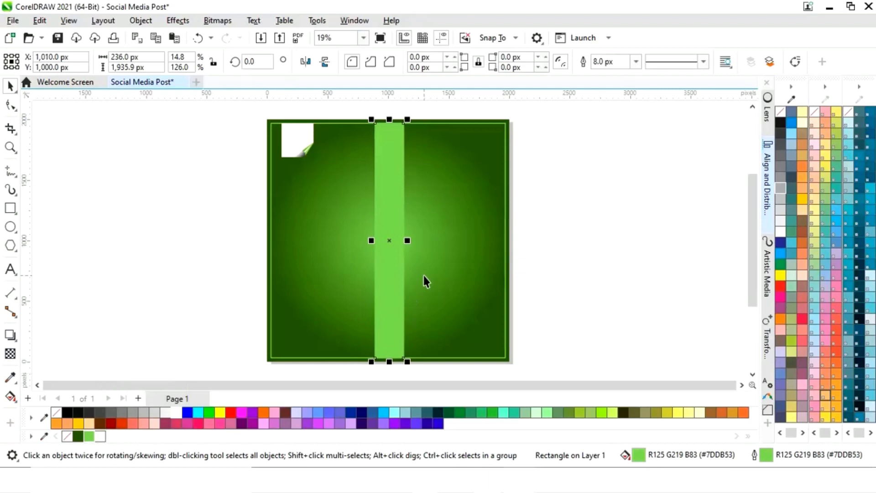
pyautogui.press('Right')
pyautogui.press('Right')
pyautogui.press('Right')
pyautogui.press('Right')
pyautogui.press('Right')
pyautogui.press('Right')
pyautogui.press('Right')
pyautogui.press('Right')
pyautogui.press('Right')
pyautogui.press('Right')
pyautogui.press('Right')
pyautogui.press('Right')
pyautogui.press('Right')
pyautogui.press('Right')
pyautogui.press('Right')
pyautogui.press('Right')
pyautogui.press('Right')
pyautogui.press('Right')
pyautogui.press('Right')
pyautogui.press('Right')
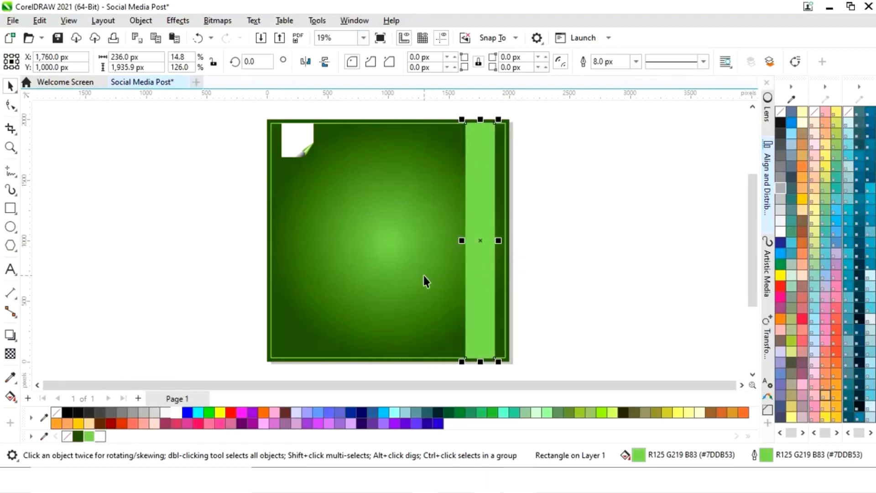
pyautogui.press('Right')
pyautogui.press('Right')
pyautogui.press('Right')
pyautogui.press('Right')
pyautogui.rightClick(65, 435)
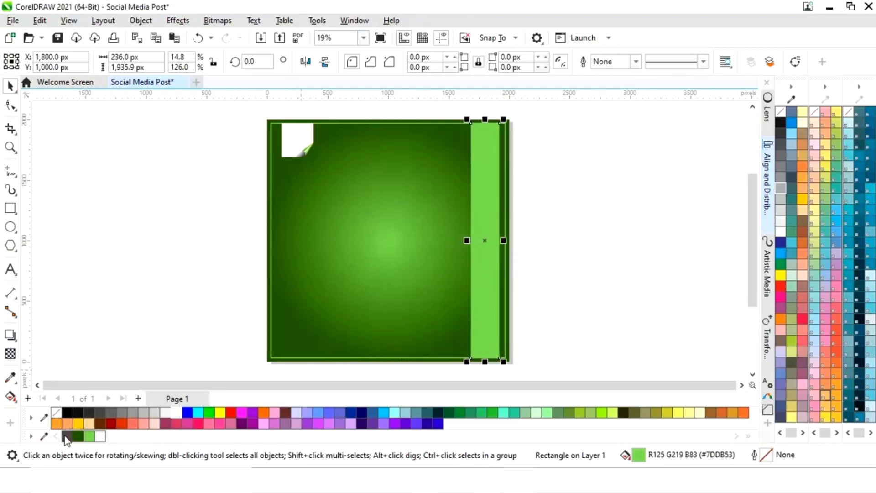
pyautogui.click(610, 249)
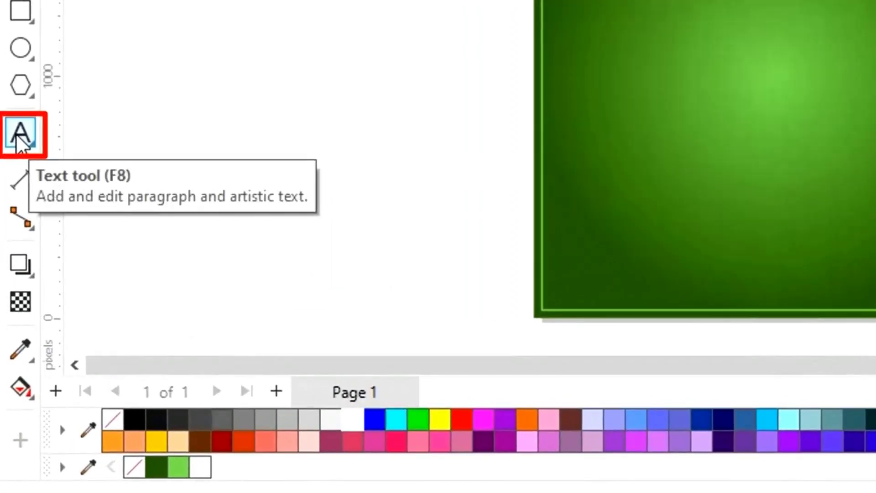
# Add the artistic text "Creamy Hub" in Brush455 BT on the empty area left of the page
pyautogui.click(19, 135)
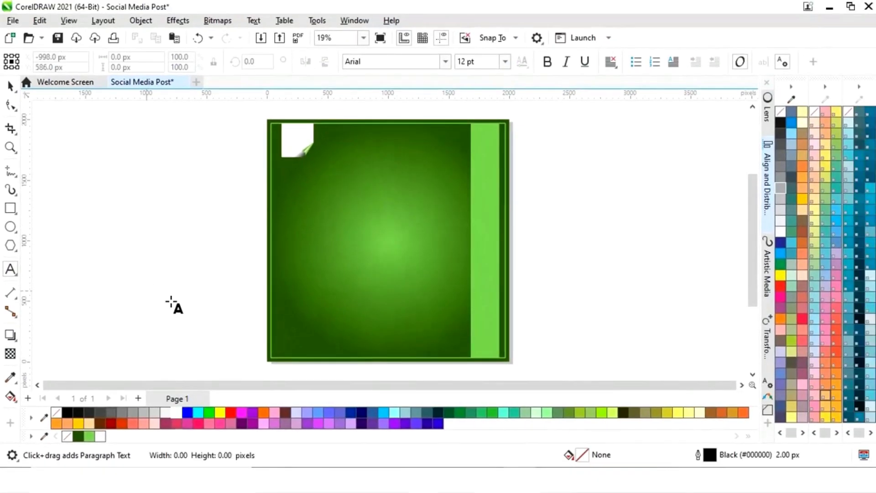
pyautogui.click(171, 301)
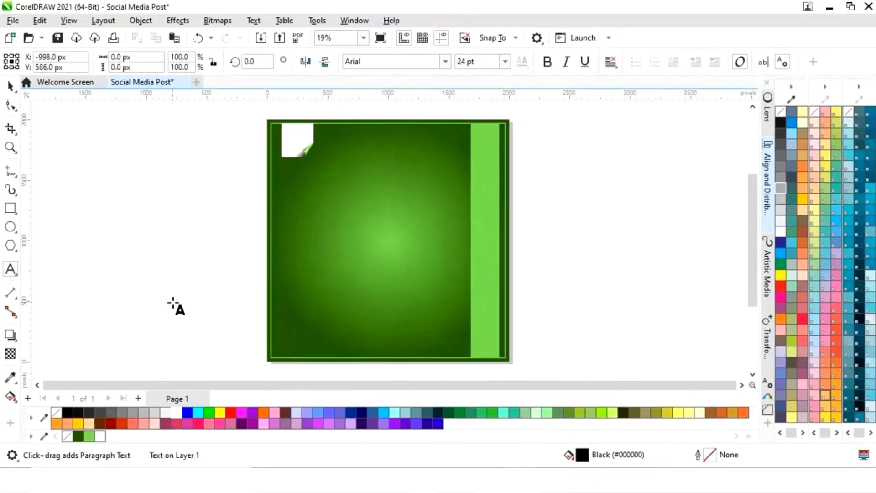
pyautogui.click(446, 64)
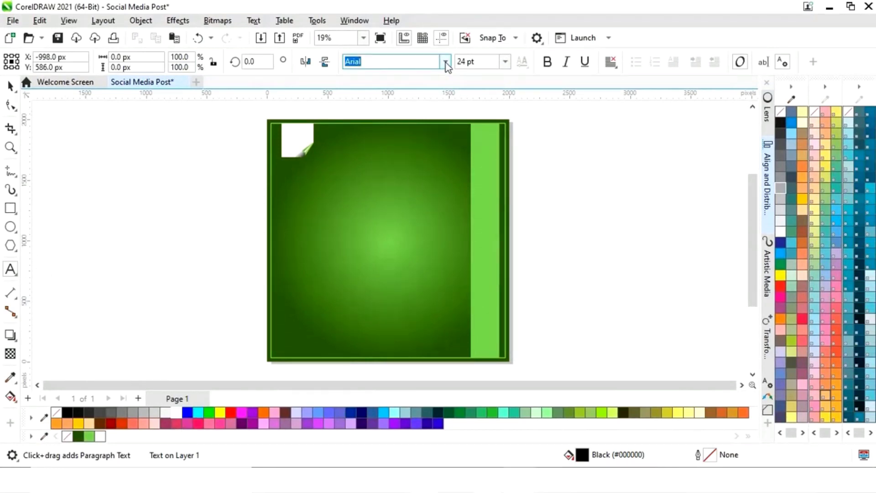
pyautogui.click(446, 62)
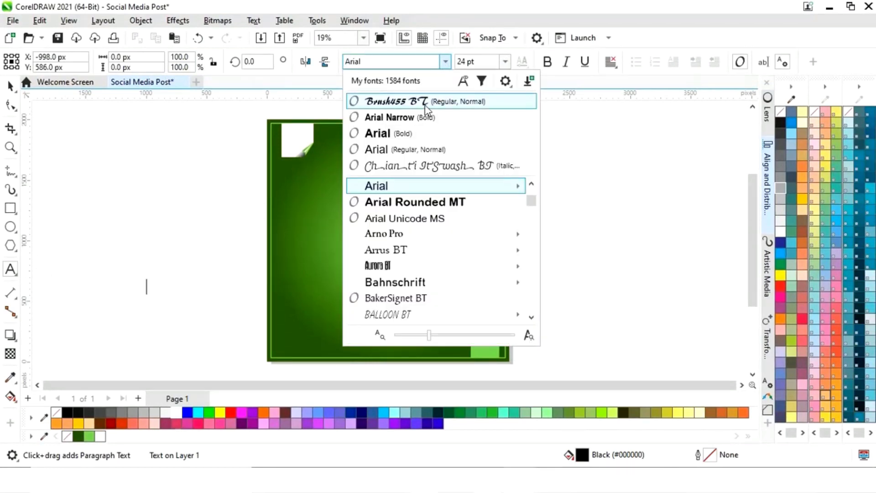
pyautogui.click(436, 105)
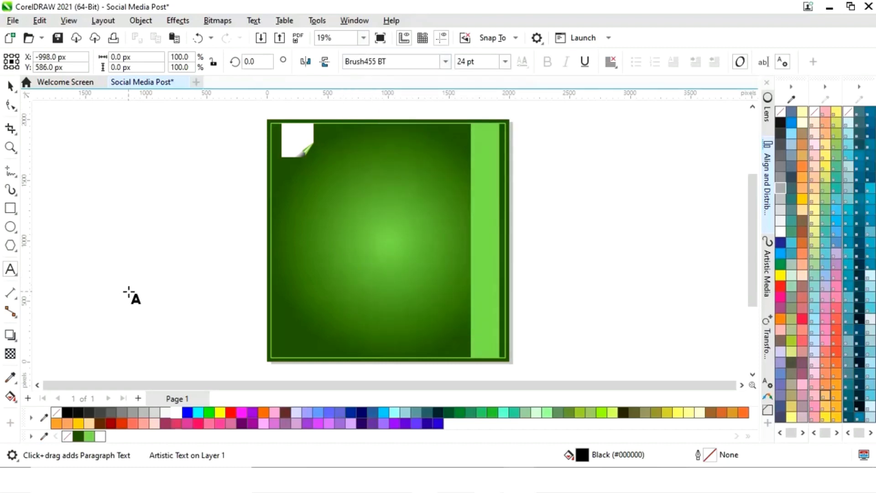
pyautogui.write('Creamy H')
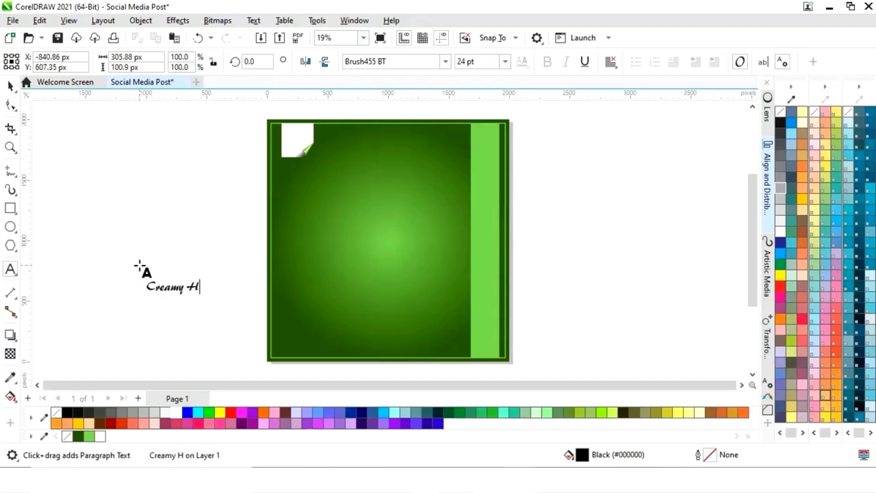
pyautogui.write('ub')
pyautogui.hotkey('ctrl', 'space')
# Enlarge the "Creamy Hub" text to about 1320 px wide and shift it up to about the page's mid-height
pyautogui.moveTo(213, 277); pyautogui.dragTo(311, 248)
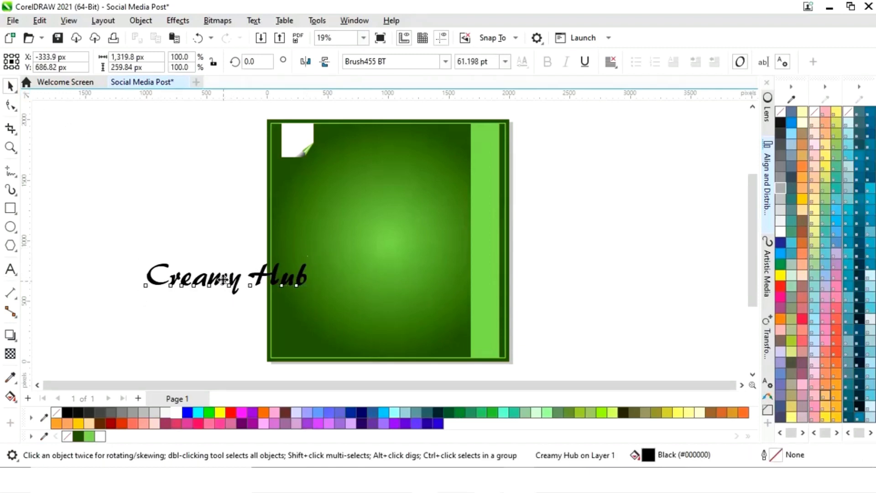
pyautogui.moveTo(229, 286); pyautogui.dragTo(217, 239)
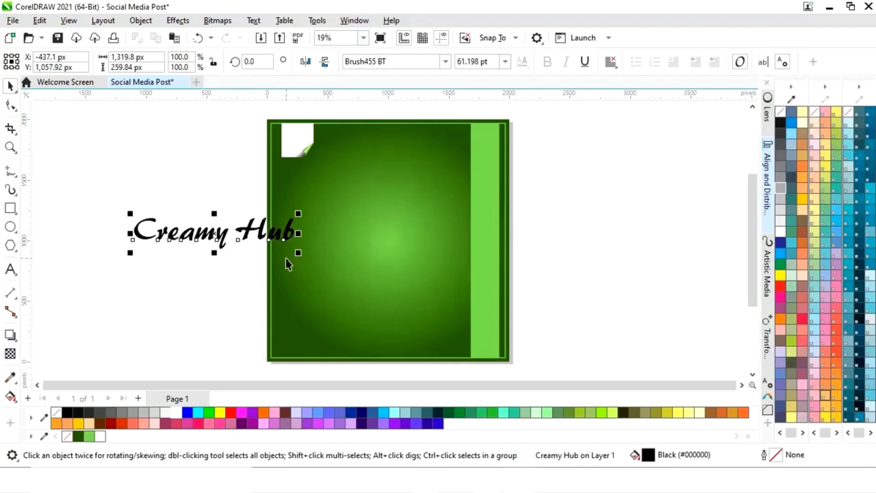
pyautogui.scroll(1, 356, 255)
pyautogui.click(619, 353)
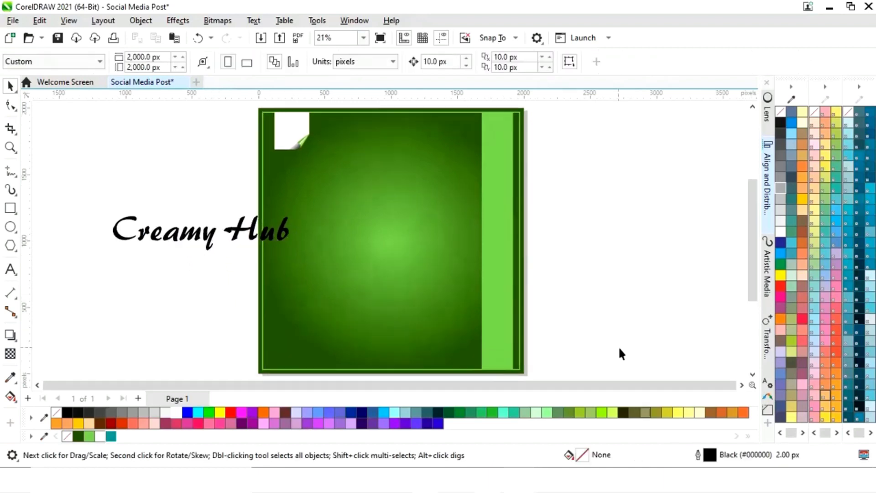
# Fill the "Creamy Hub" text with teal (#00A795) and move it onto the upper part of the page
pyautogui.click(198, 246)
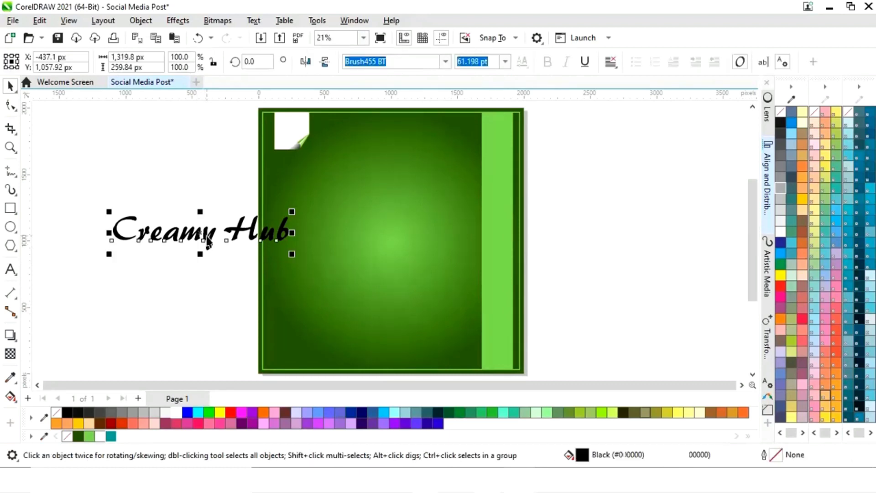
pyautogui.click(111, 436)
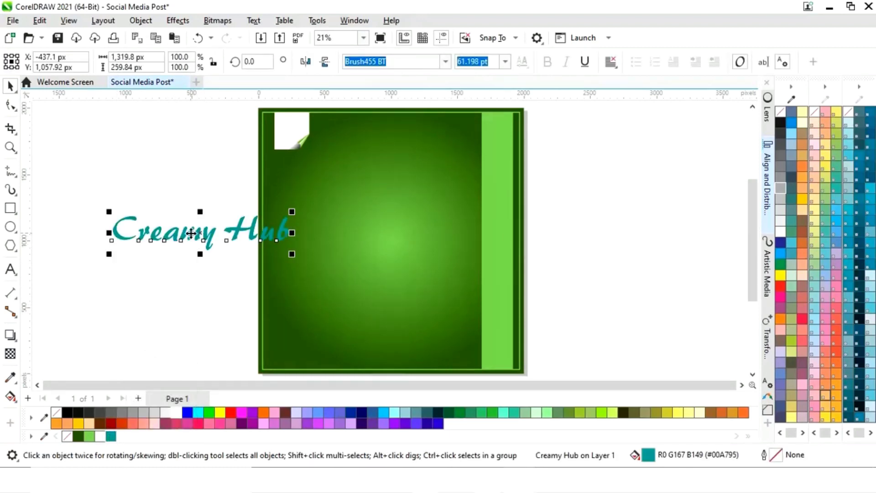
pyautogui.moveTo(191, 233); pyautogui.dragTo(386, 153)
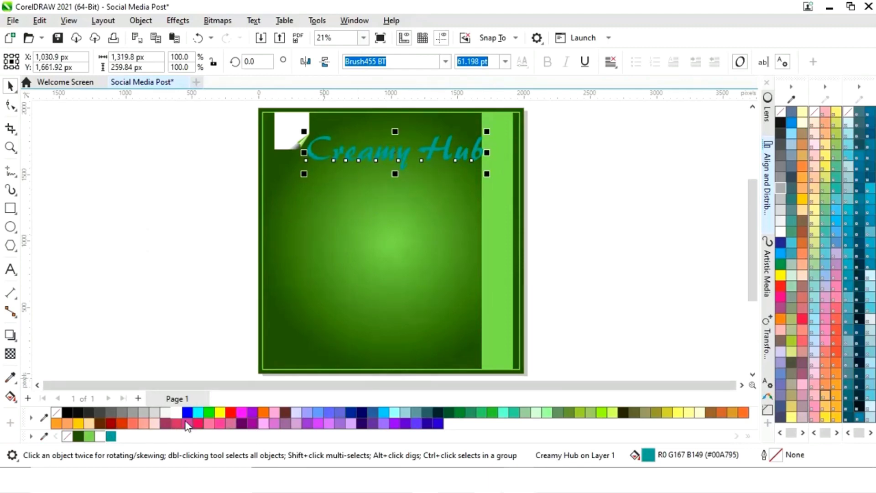
# Give the "Creamy Hub" text a white outline 8 px wide
pyautogui.rightClick(175, 412)
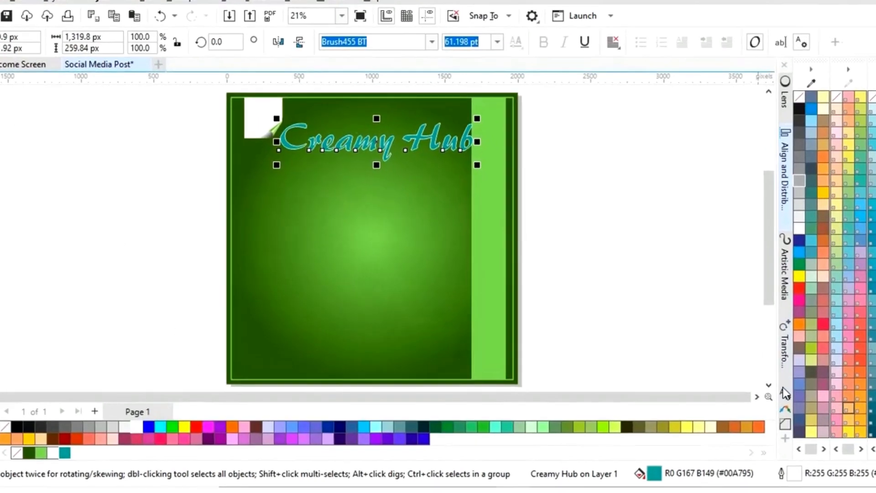
pyautogui.click(784, 394)
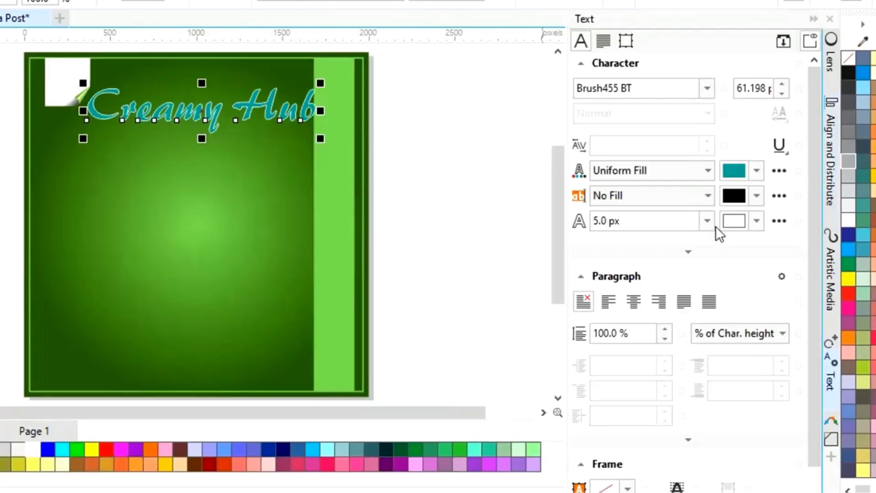
pyautogui.click(708, 221)
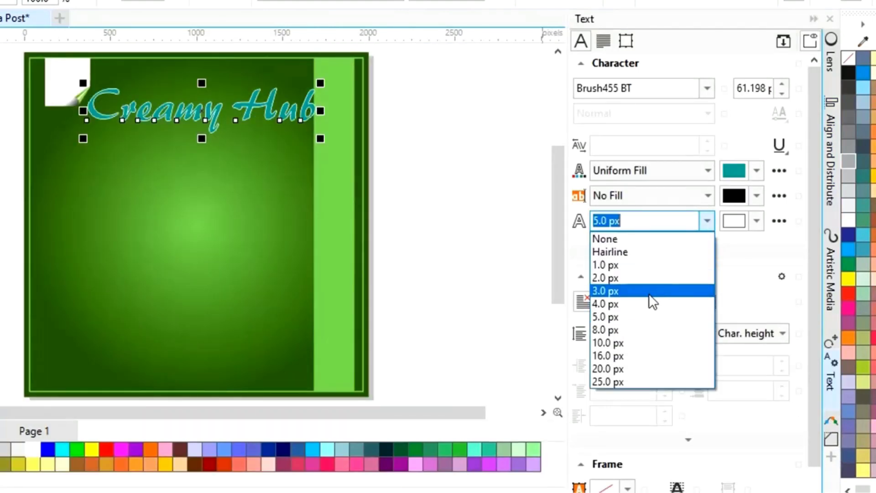
pyautogui.click(625, 330)
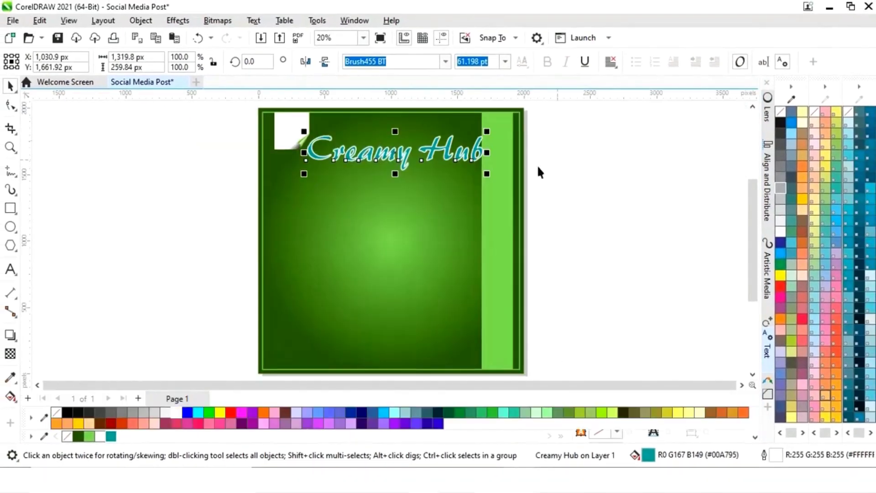
# Shrink the "Creamy Hub" title to about 996 px wide and place it near the page's top, between the label and the green strip
pyautogui.moveTo(485, 131); pyautogui.dragTo(474, 150)
pyautogui.moveTo(393, 154); pyautogui.dragTo(391, 141)
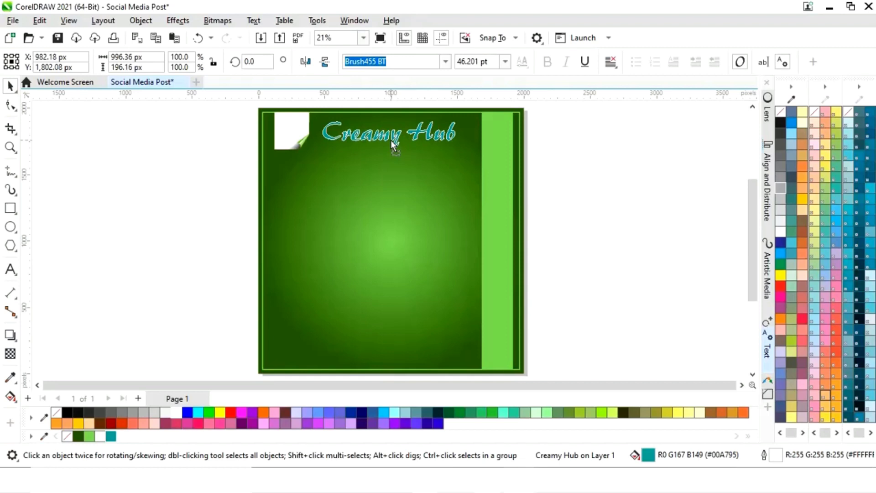
pyautogui.click(600, 181)
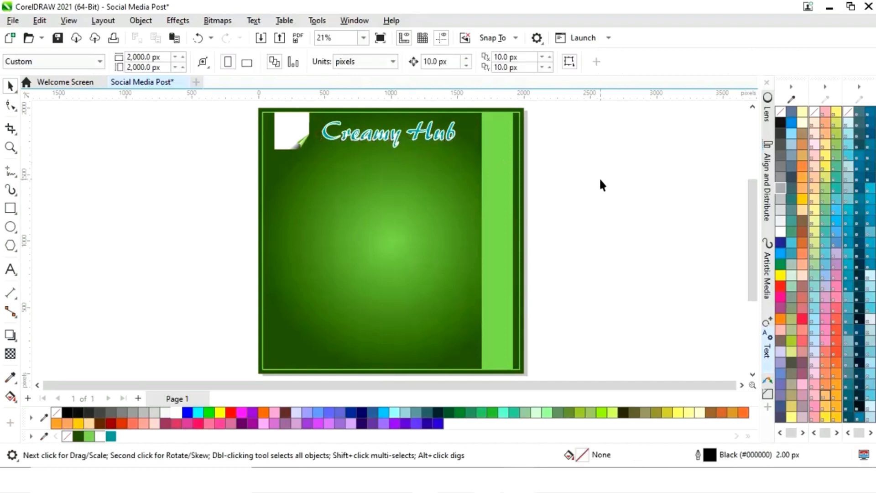
# Add the artistic text "CH" on the empty area left of the page
pyautogui.click(10, 270)
pyautogui.click(150, 300)
pyautogui.write('CH')
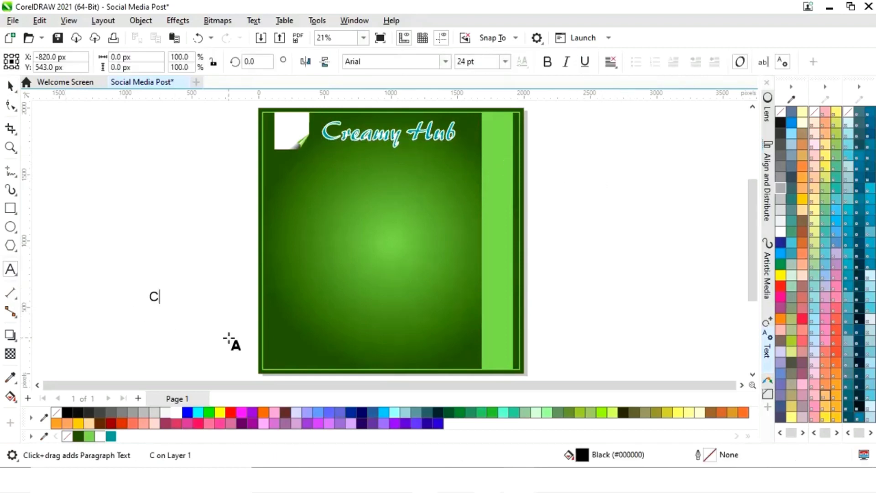
pyautogui.press('Escape')
pyautogui.click(10, 86)
# Change the "CH" text's font to Brush455 BT and move it onto the white page-curl label, centred horizontally
pyautogui.click(444, 63)
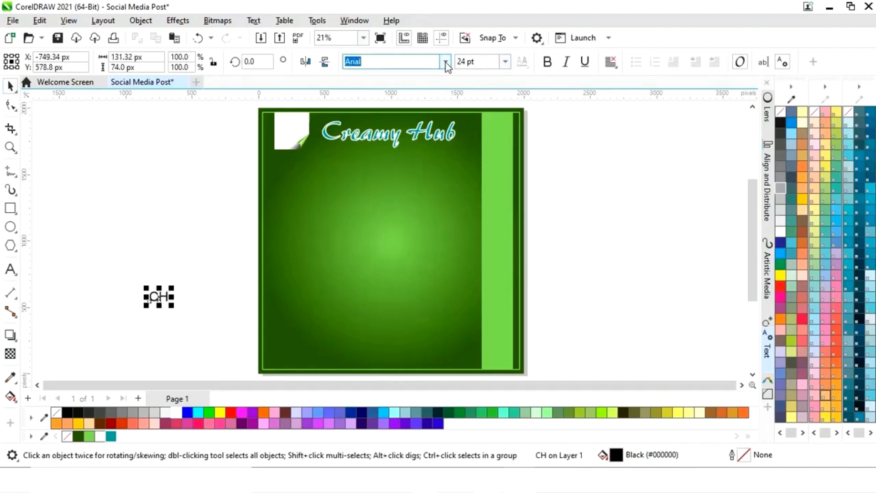
pyautogui.click(421, 101)
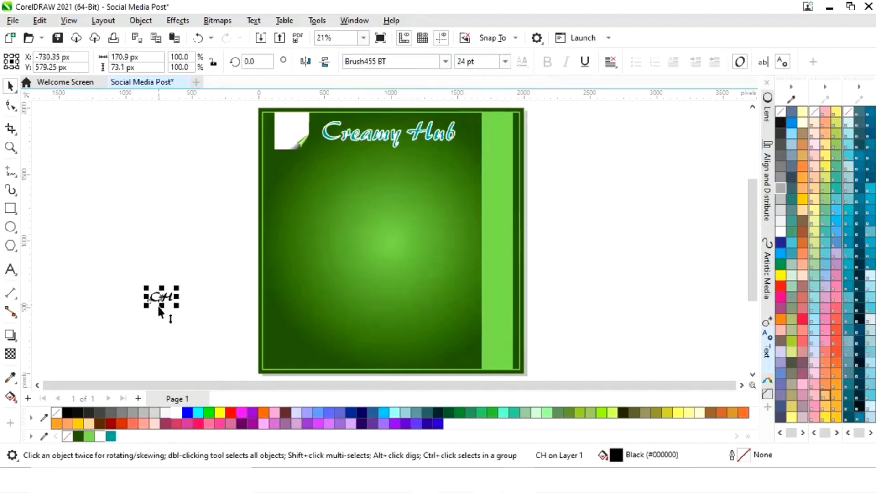
pyautogui.moveTo(160, 297); pyautogui.dragTo(291, 123)
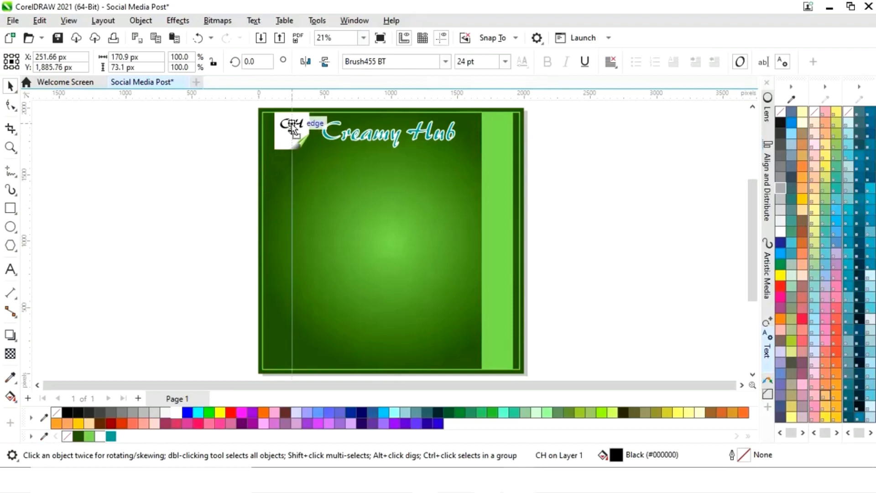
# Fill the "CH" text on the page-curl label with the dark green #2D6102
pyautogui.click(78, 436)
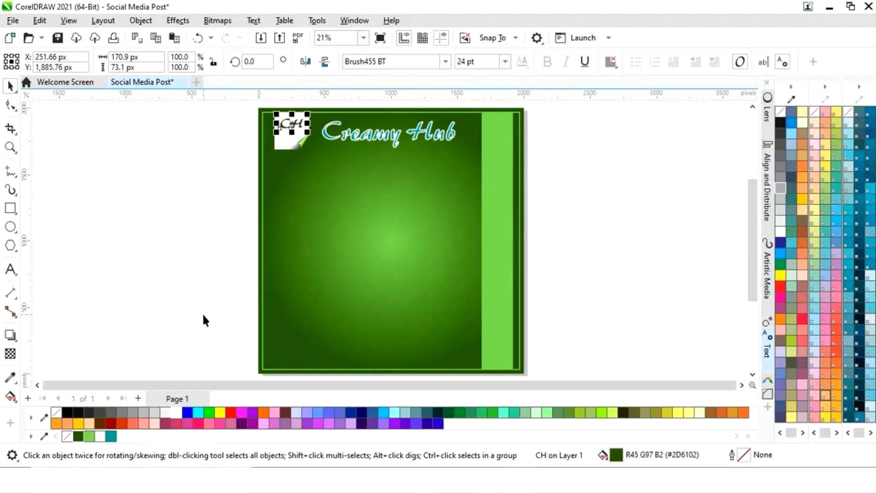
pyautogui.click(202, 313)
# Duplicate the "Creamy Hub" title below the original and remove the outline from the copy
pyautogui.press('z')
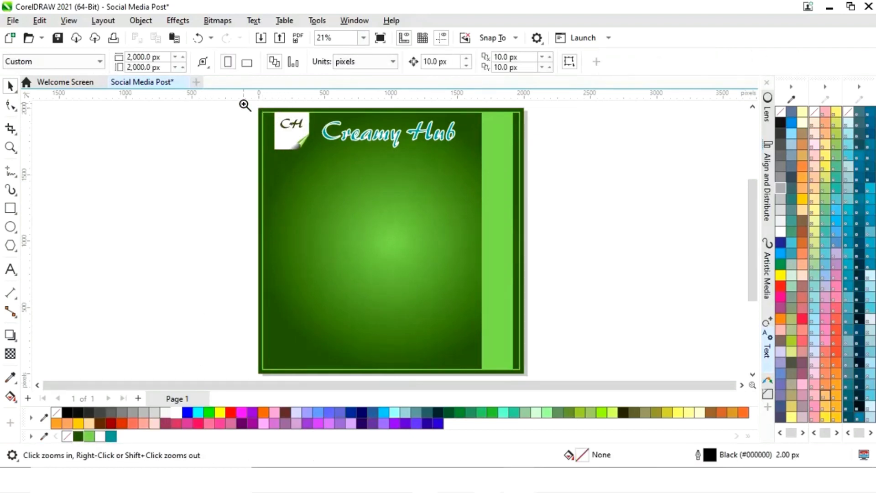
pyautogui.moveTo(245, 103); pyautogui.dragTo(507, 167)
pyautogui.press('space')
pyautogui.click(299, 310)
pyautogui.moveTo(300, 311); pyautogui.dragTo(434, 254)
pyautogui.rightClick(433, 253)
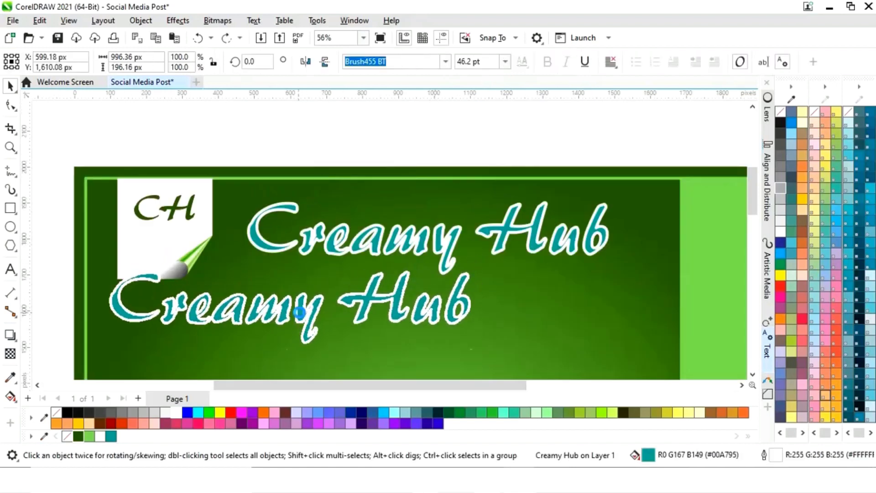
pyautogui.rightClick(56, 413)
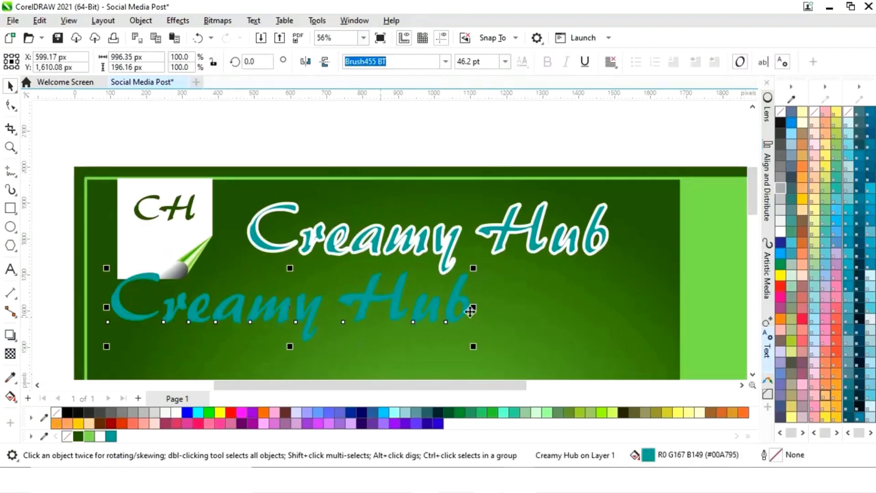
# Shrink the copied "Creamy Hub" text to about 233 px wide and place it on the label, centred just below "CH"
pyautogui.moveTo(475, 269); pyautogui.dragTo(369, 296)
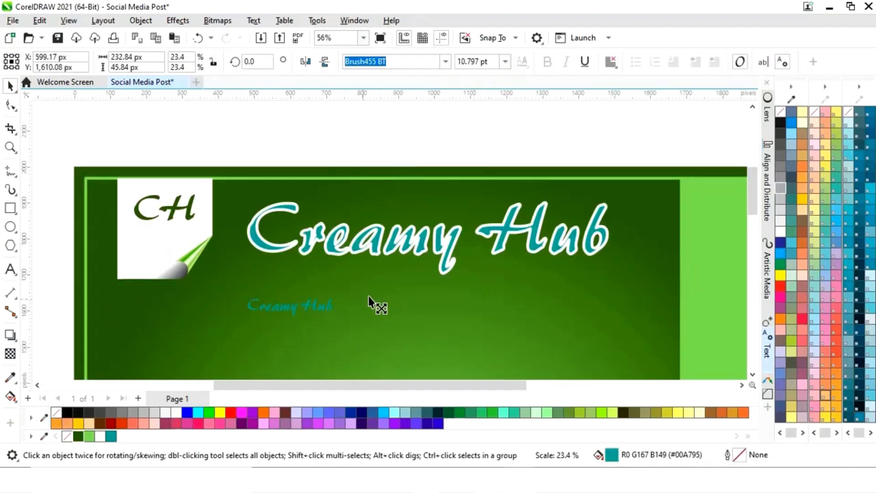
pyautogui.moveTo(292, 311); pyautogui.dragTo(167, 233)
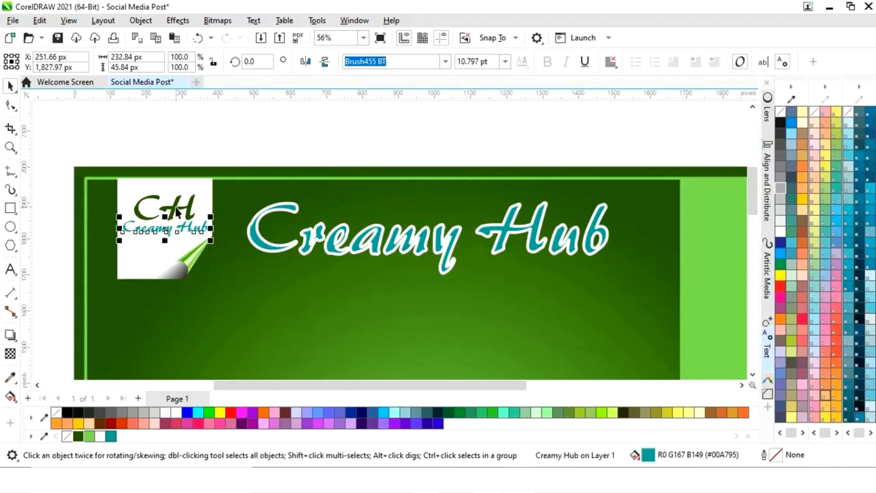
pyautogui.keyDown('shift'); pyautogui.click(176, 212); pyautogui.keyUp('shift')
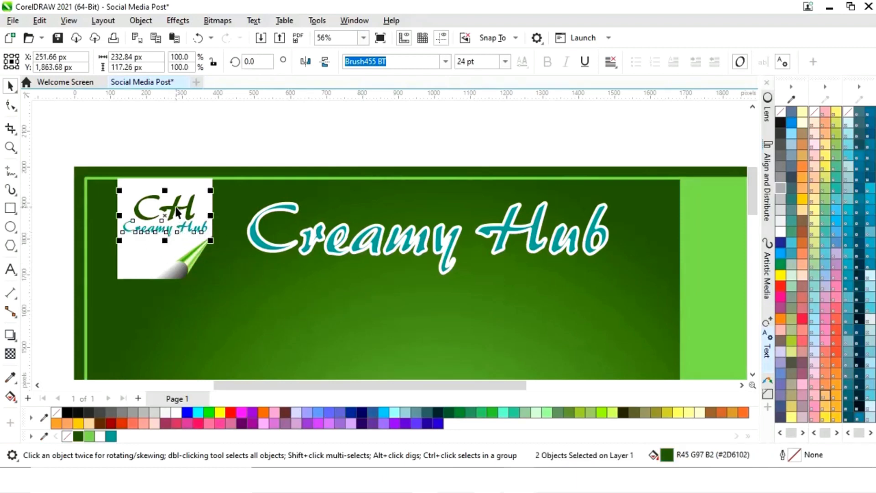
# Group the page-curl label with its "CH" and small "Creamy Hub" texts
pyautogui.click(216, 151)
pyautogui.moveTo(95, 314); pyautogui.dragTo(101, 315)
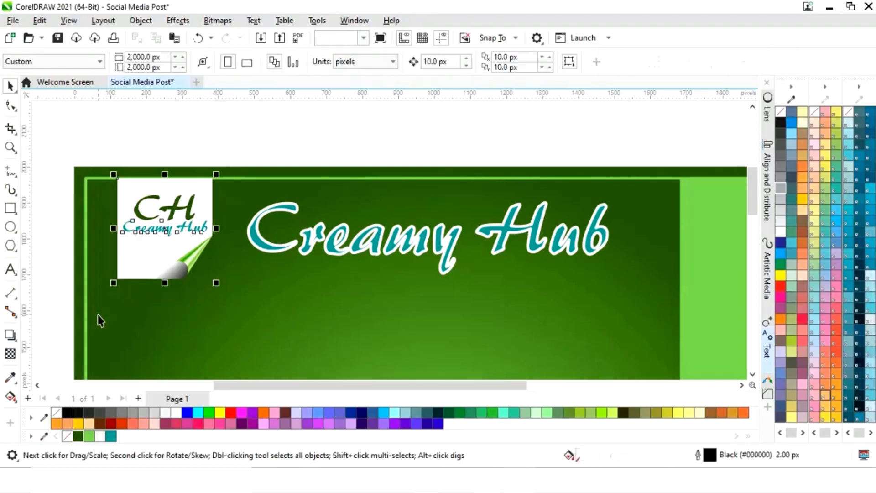
pyautogui.rightClick(171, 225)
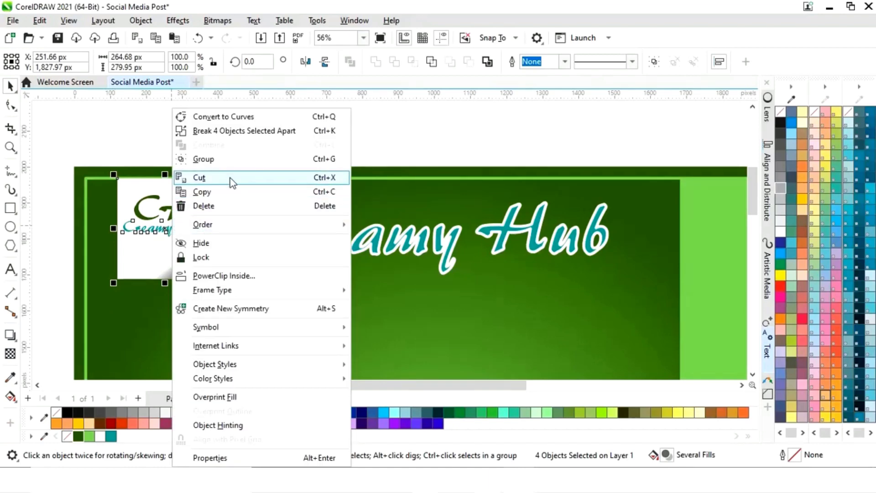
pyautogui.click(223, 163)
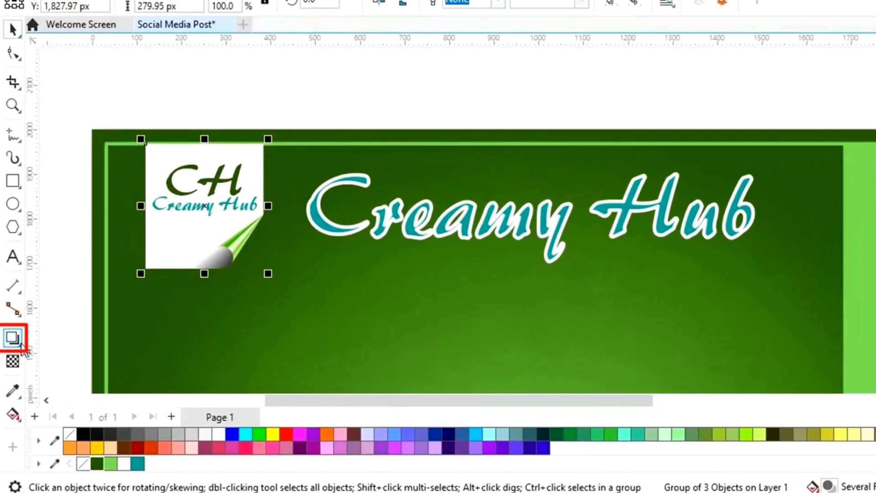
# Add a black drop shadow to the grouped logo label, cast from its top edge straight down to just past its bottom edge
pyautogui.click(11, 335)
pyautogui.click(34, 360)
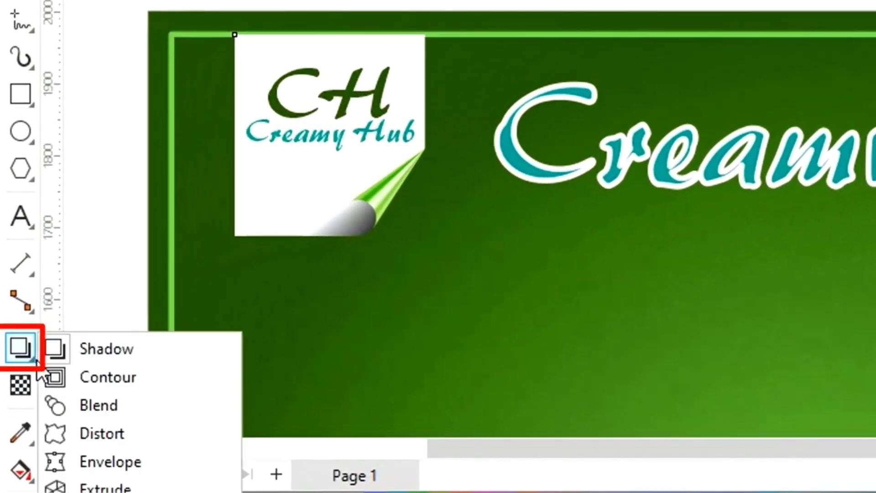
pyautogui.click(120, 362)
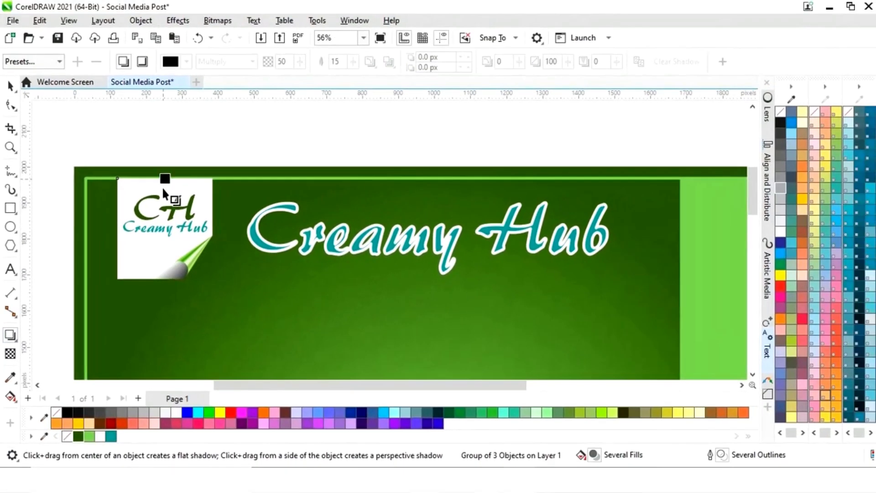
pyautogui.moveTo(329, 35); pyautogui.dragTo(326, 254)
pyautogui.moveTo(163, 289); pyautogui.dragTo(162, 287)
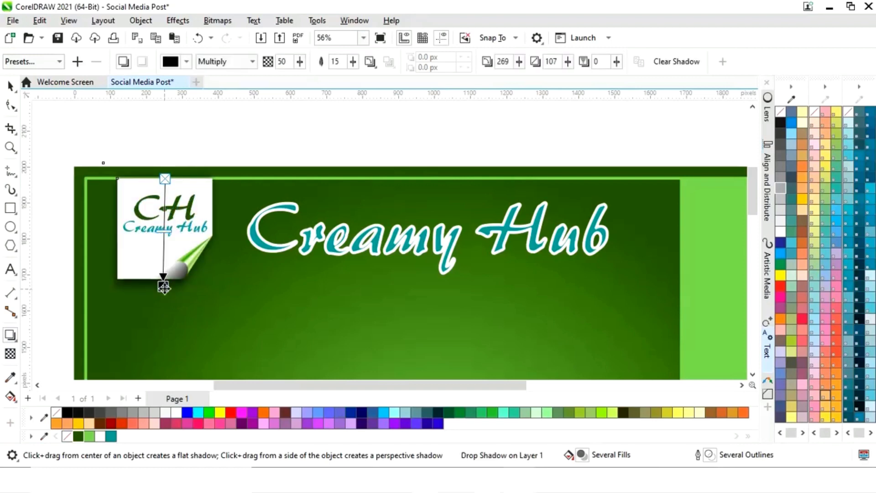
pyautogui.click(10, 85)
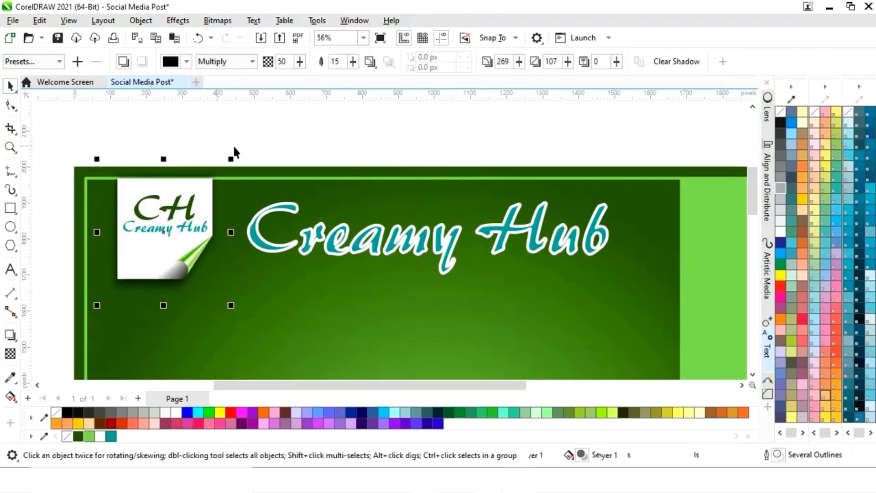
pyautogui.click(236, 144)
pyautogui.click(196, 220)
pyautogui.click(262, 138)
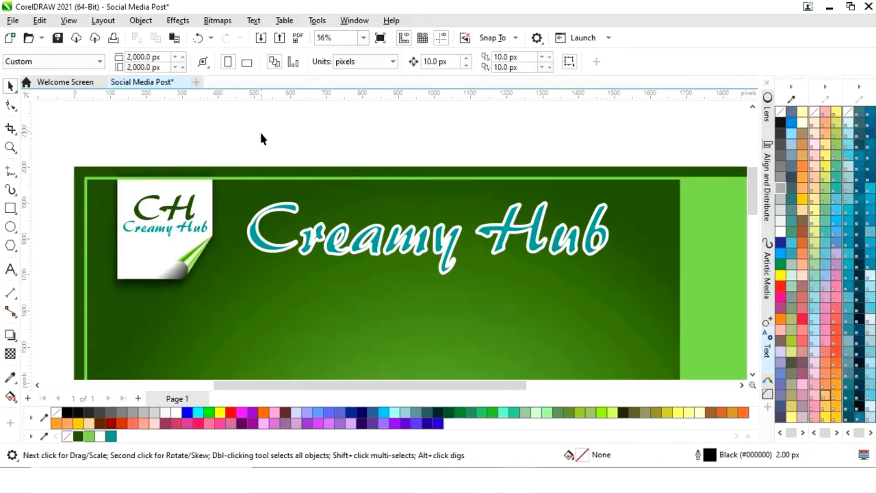
# Bring Cupcake.png from the Images folder onto the lower middle of the page
pyautogui.hotkey('shift', 'F4')
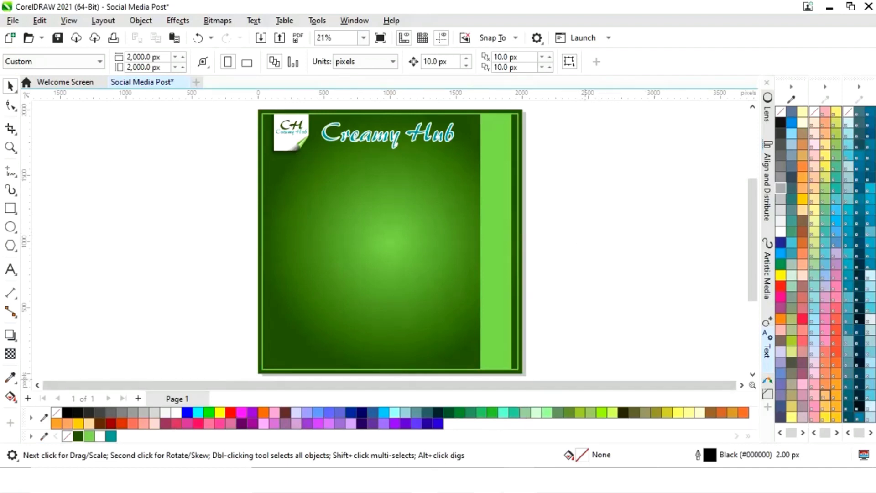
pyautogui.click(424, 485)
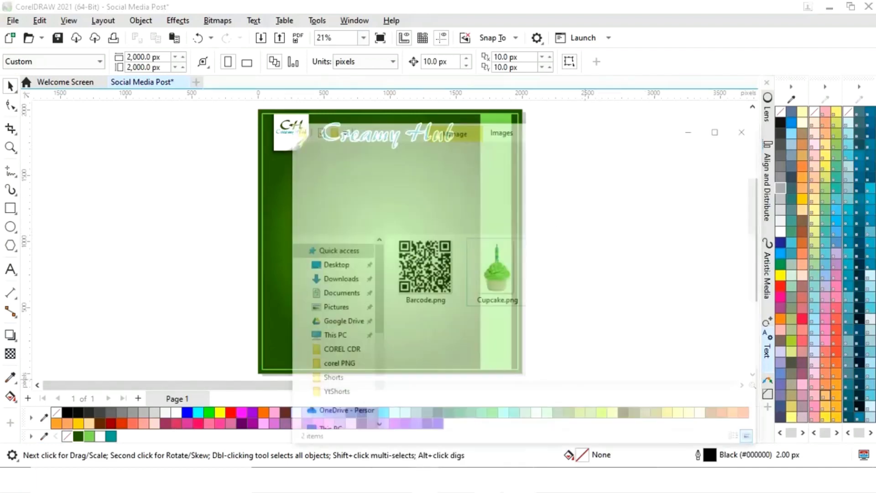
pyautogui.moveTo(518, 254); pyautogui.dragTo(373, 320)
pyautogui.click(710, 93)
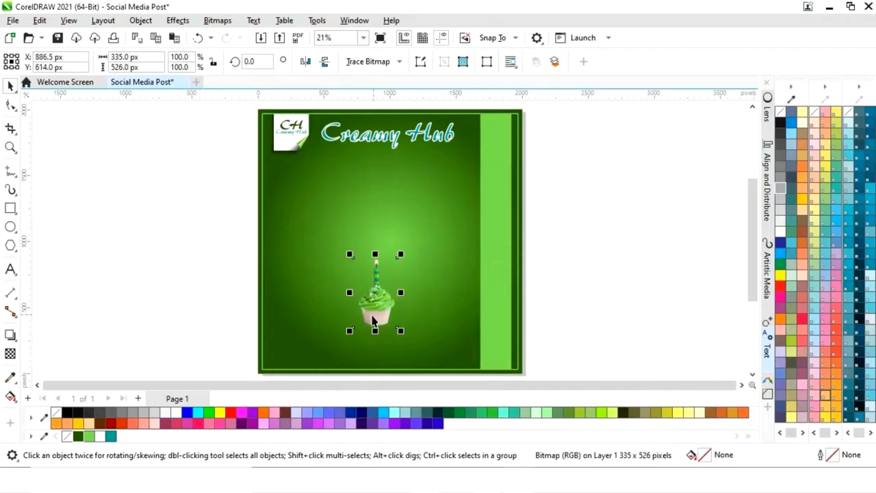
# Enlarge the cupcake image to about 845 × 1,326 px and position it below the title
pyautogui.moveTo(402, 256); pyautogui.dragTo(456, 174)
pyautogui.moveTo(415, 303); pyautogui.dragTo(396, 297)
pyautogui.moveTo(433, 171); pyautogui.dragTo(446, 154)
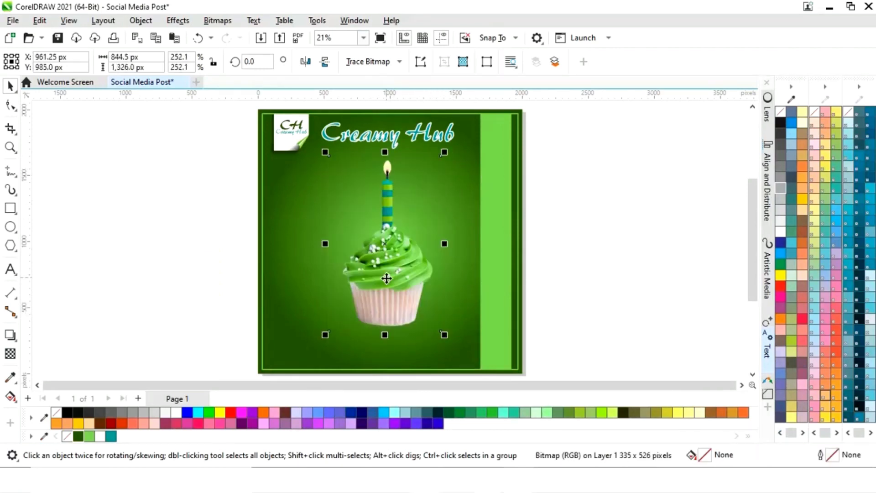
pyautogui.moveTo(387, 278); pyautogui.dragTo(390, 300)
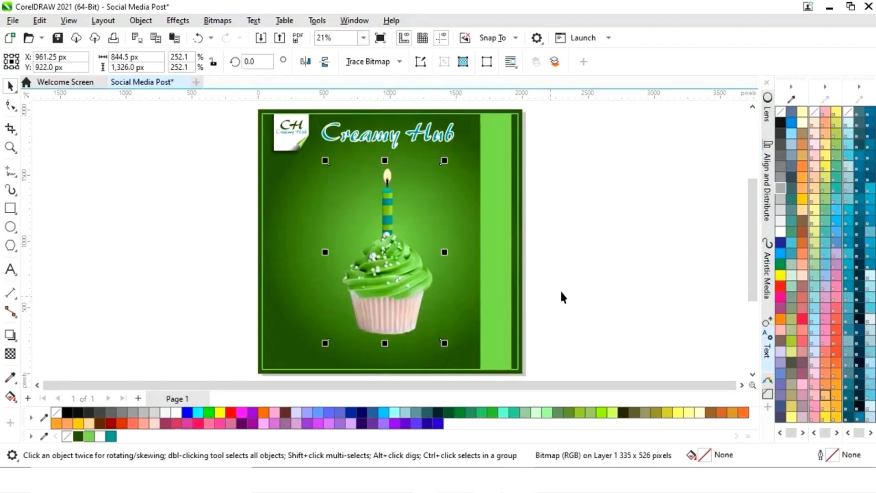
# Centre the cupcake image horizontally on the page
pyautogui.keyDown('shift'); pyautogui.click(460, 310); pyautogui.keyUp('shift')
pyautogui.press('c')
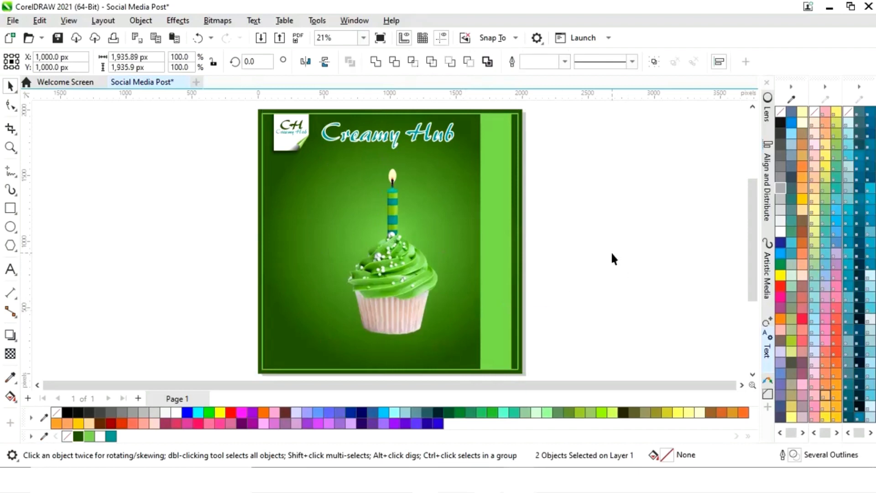
pyautogui.click(612, 257)
# Centre the large "Creamy Hub" title horizontally on the page
pyautogui.click(449, 145)
pyautogui.keyDown('shift'); pyautogui.click(463, 180); pyautogui.keyUp('shift')
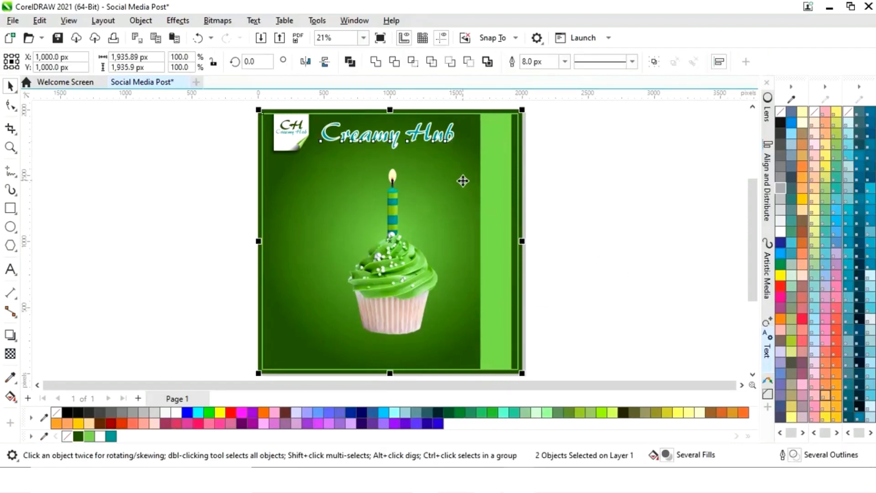
pyautogui.press('c')
pyautogui.click(609, 205)
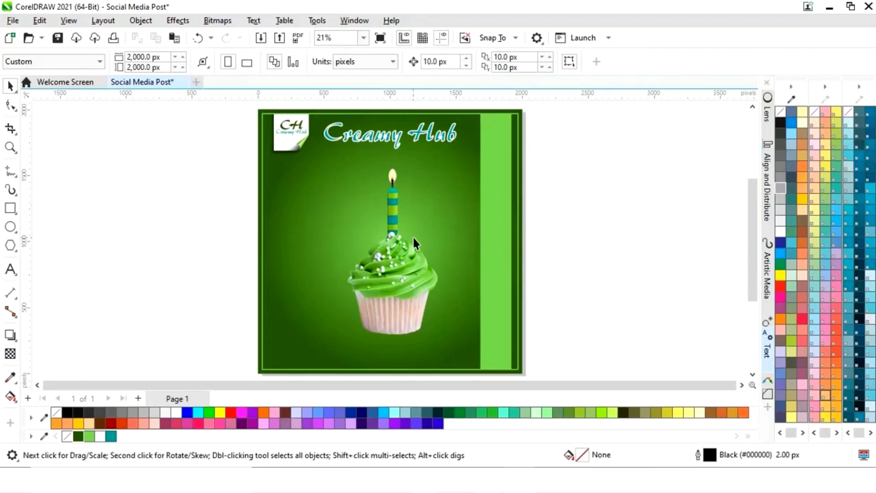
# Draw a circle on the empty area left of the page and set its size to 500 × 500 px
pyautogui.click(9, 230)
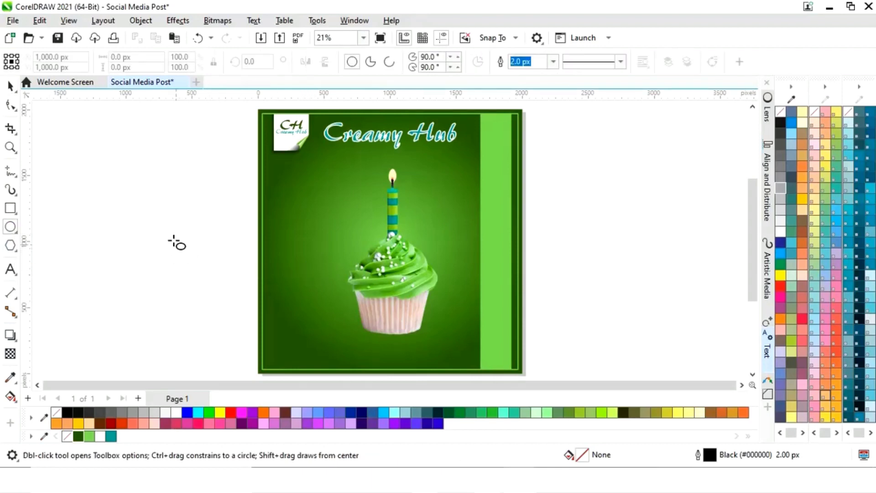
pyautogui.moveTo(170, 234); pyautogui.dragTo(243, 305)
pyautogui.click(148, 57)
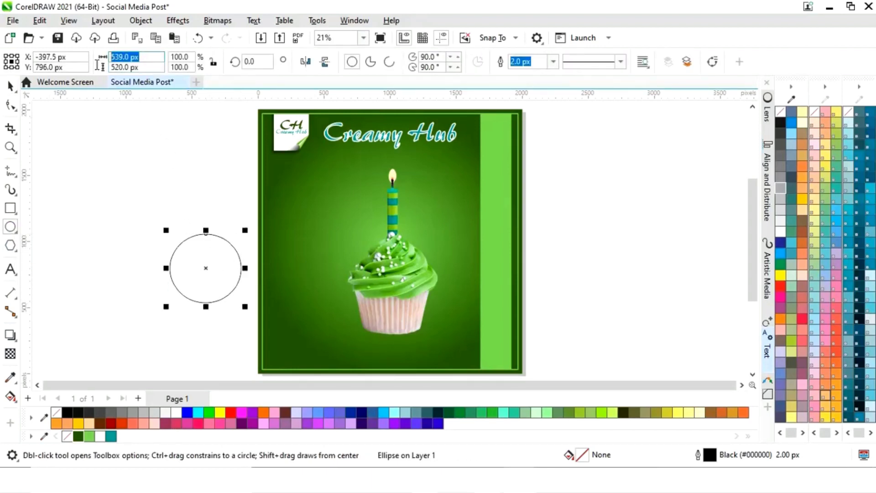
pyautogui.write('500')
pyautogui.press('Tab')
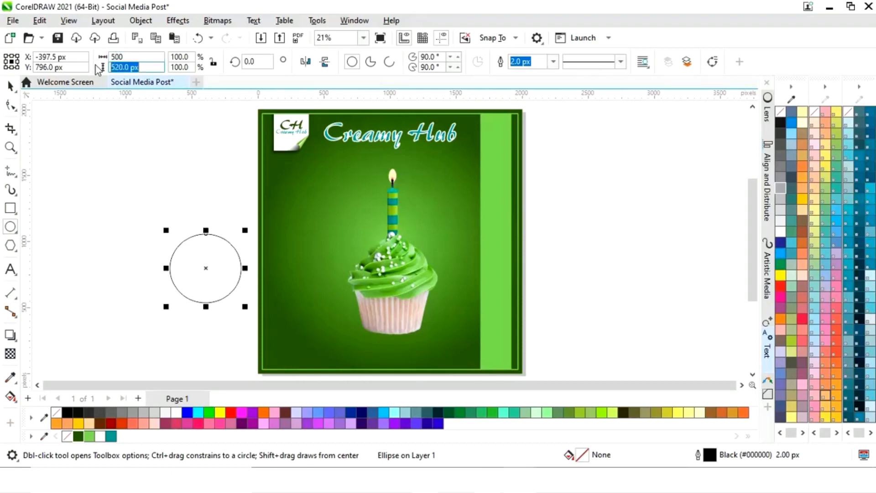
pyautogui.write('500')
pyautogui.press('Return')
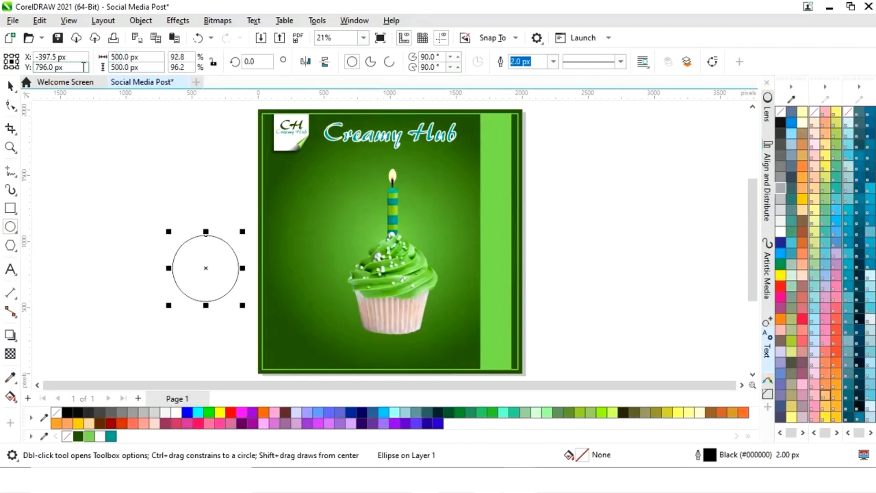
# Fill the circle with the light green #7DDB53 and move it onto the page, over the cupcake's right edge
pyautogui.click(10, 85)
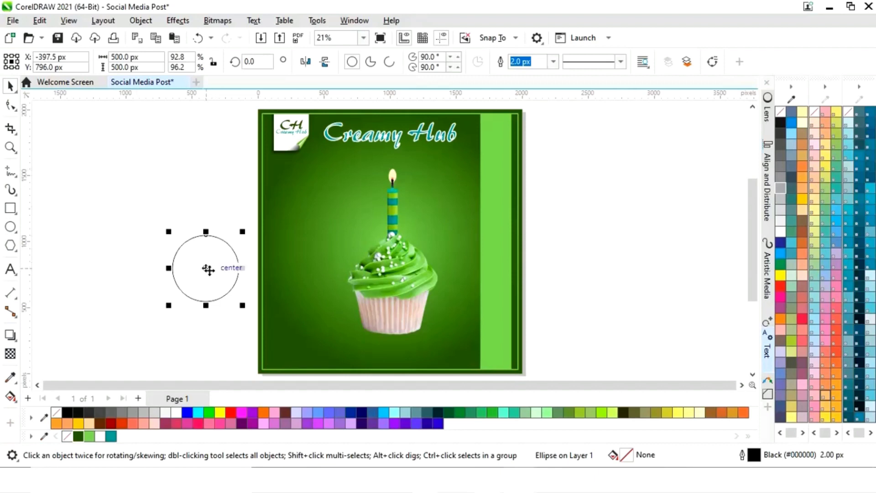
pyautogui.moveTo(89, 436); pyautogui.dragTo(452, 276)
# Shrink the circle to about 333.5 px wide against the cupcake's right edge and remove its outline
pyautogui.press('z')
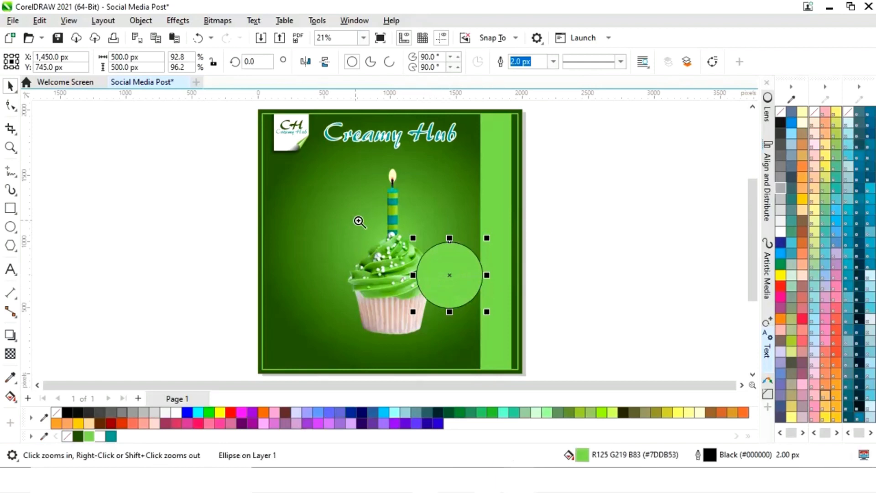
pyautogui.moveTo(359, 221); pyautogui.dragTo(508, 316)
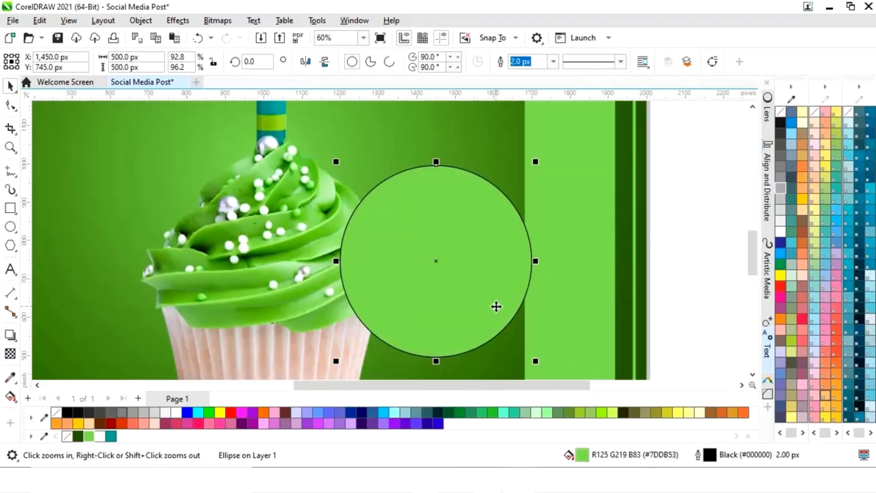
pyautogui.moveTo(535, 161); pyautogui.dragTo(519, 194)
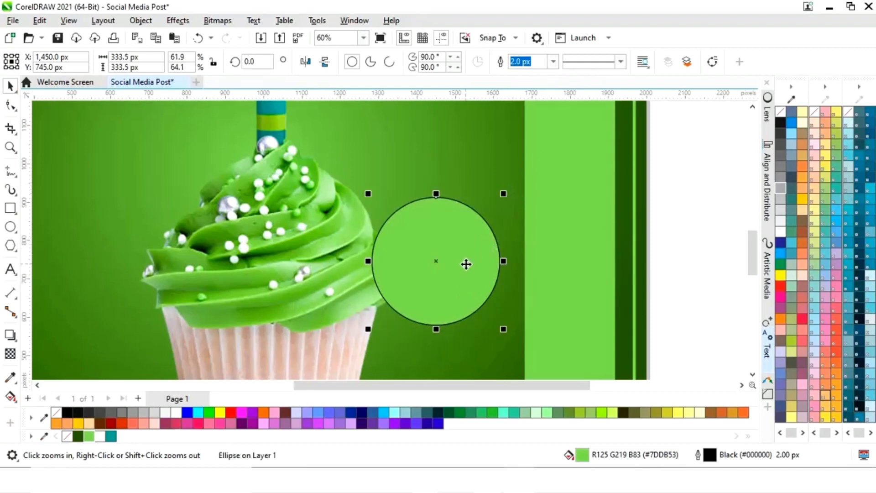
pyautogui.moveTo(466, 264); pyautogui.dragTo(455, 269)
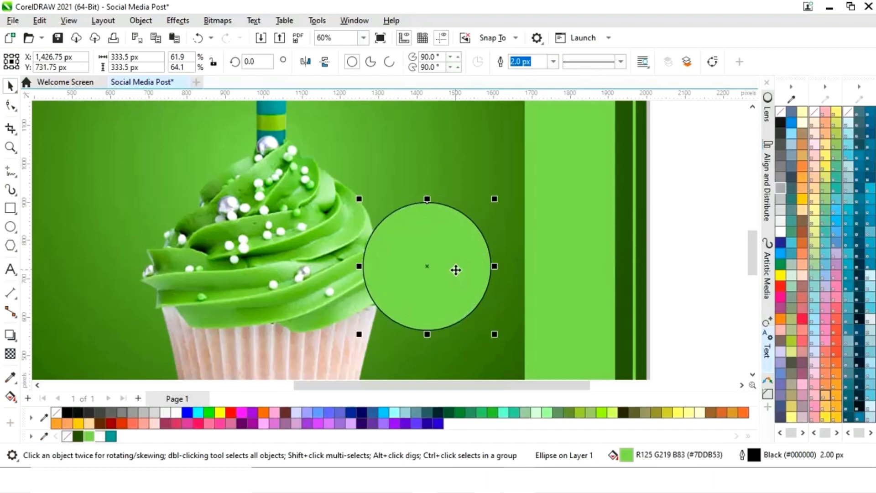
pyautogui.rightClick(56, 412)
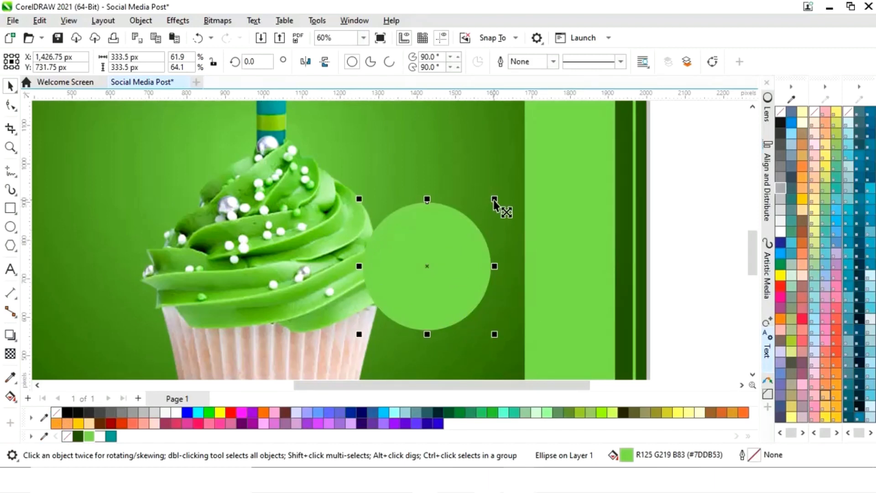
# Add a white concentric copy about 304.5 px wide inside the green circle, plus a smaller copy about 278.5 px wide
pyautogui.moveTo(494, 198); pyautogui.dragTo(488, 202)
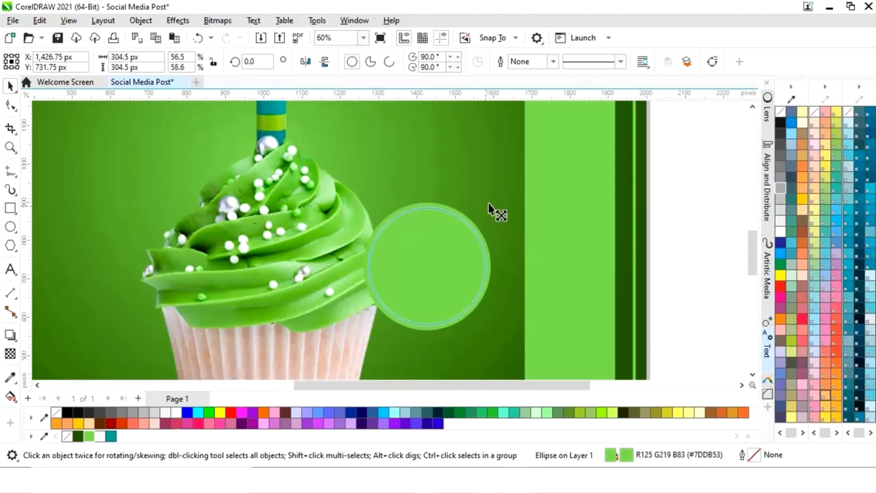
pyautogui.click(173, 412)
pyautogui.moveTo(489, 203); pyautogui.dragTo(488, 211)
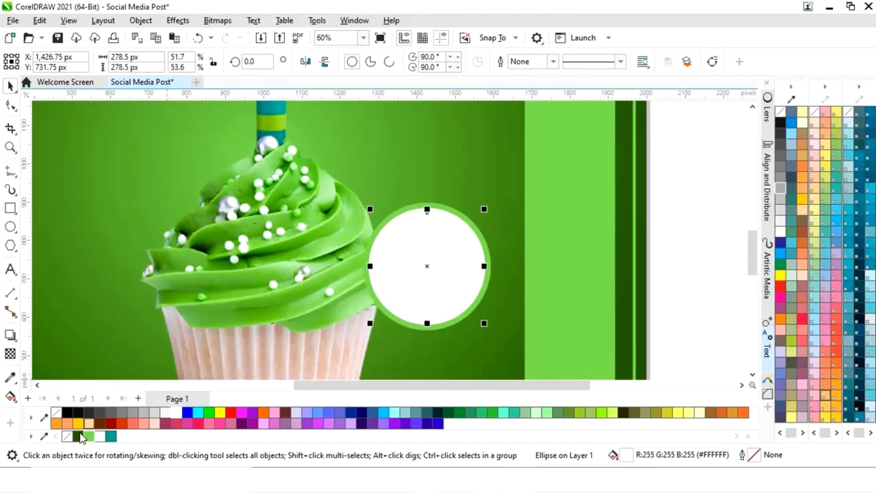
# Copy the page background's green gradient fill onto the smallest circle of the badge, leaving its outline properties out
pyautogui.hotkey('shift', 'F4')
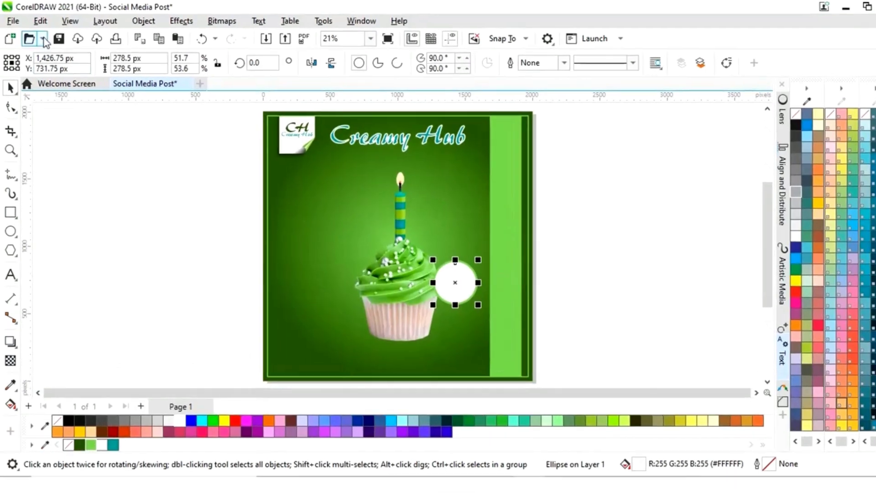
pyautogui.click(40, 20)
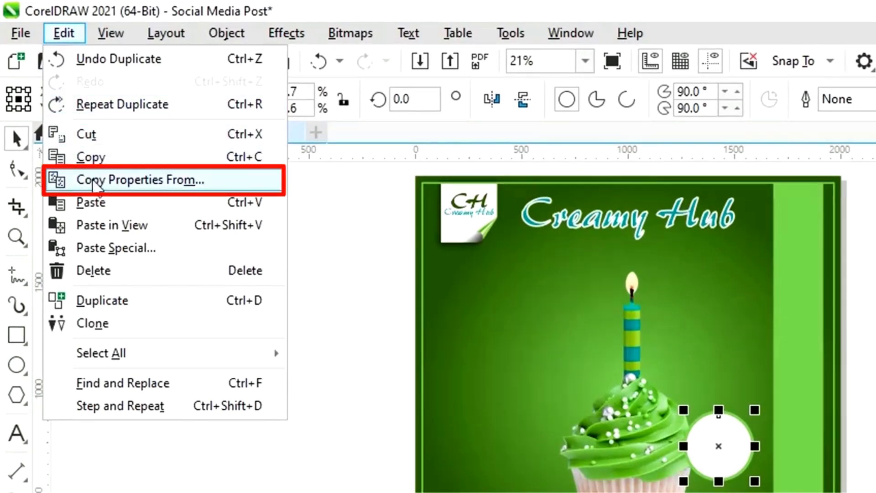
pyautogui.click(94, 183)
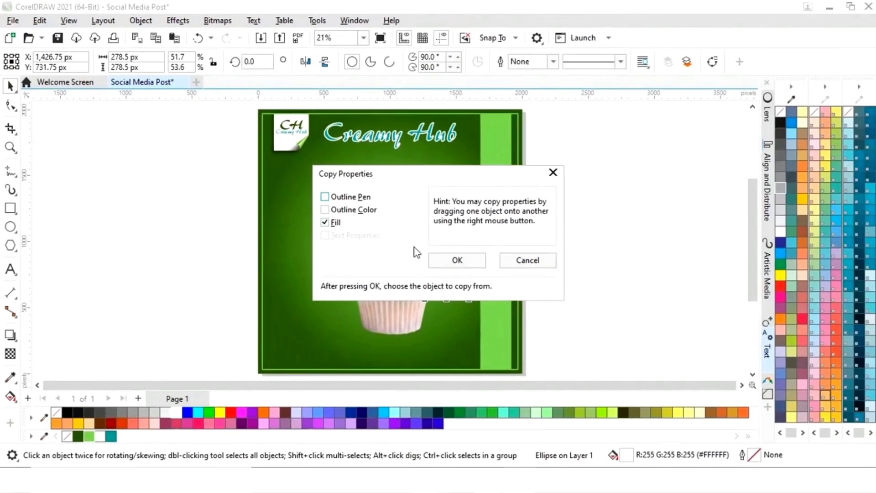
pyautogui.click(460, 264)
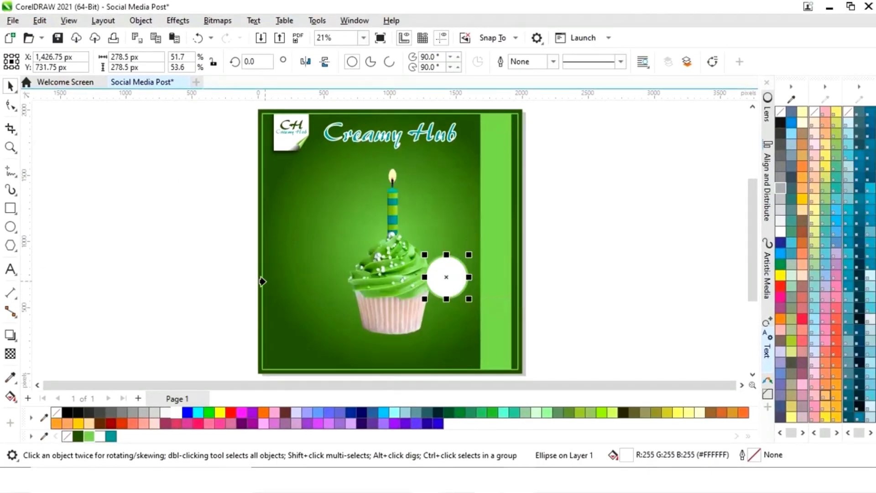
pyautogui.click(256, 282)
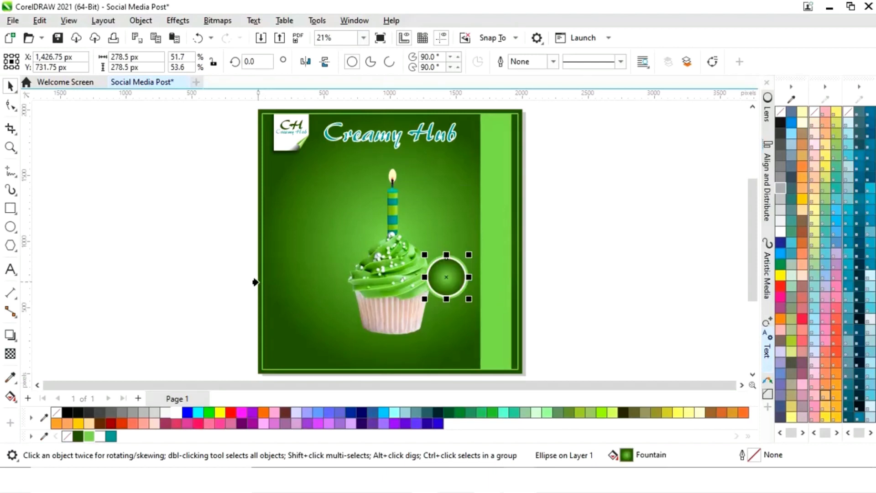
pyautogui.click(593, 278)
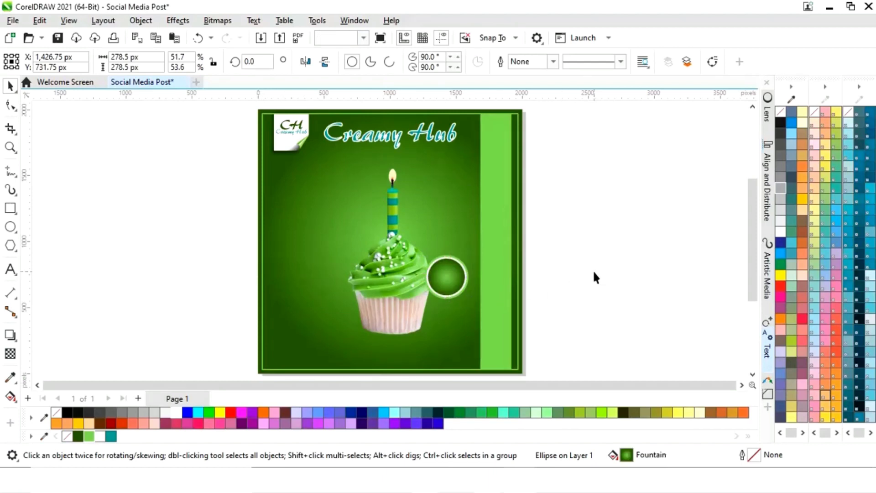
# Add a drop shadow to the badge's white circle, cast straight down from its upper edge to its lower edge
pyautogui.press('z')
pyautogui.moveTo(403, 236); pyautogui.dragTo(498, 313)
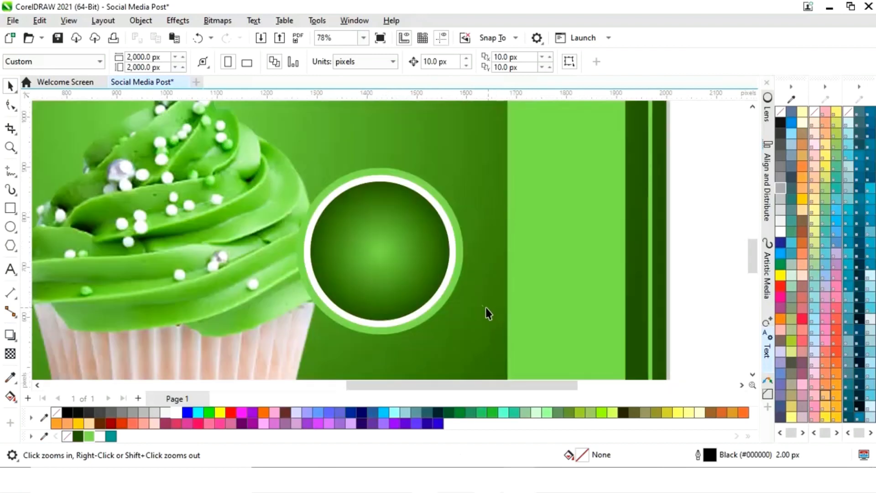
pyautogui.press('space')
pyautogui.click(451, 276)
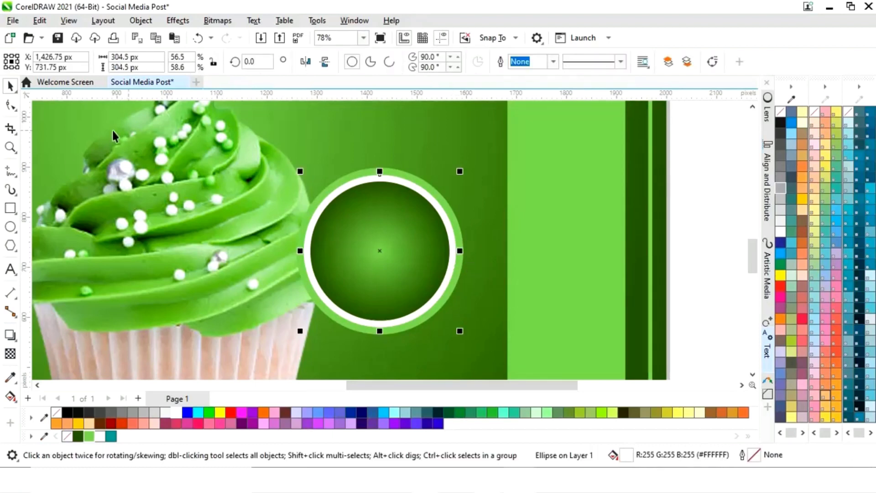
pyautogui.click(12, 336)
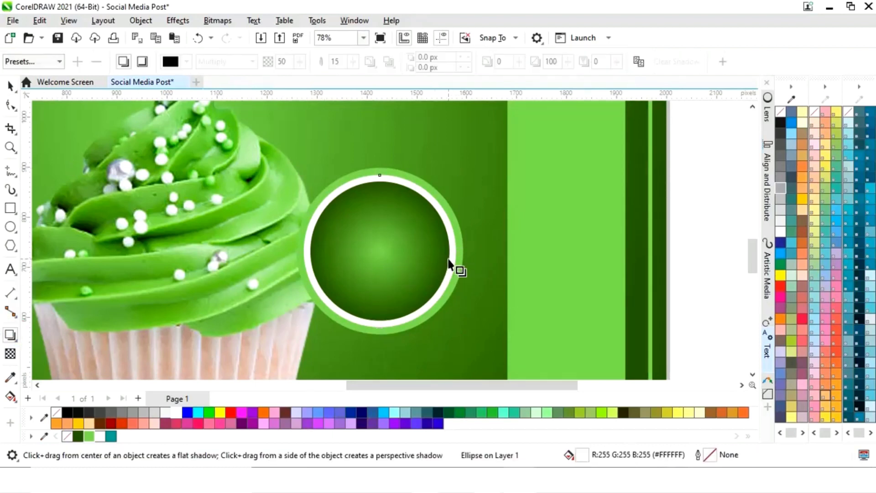
pyautogui.moveTo(379, 176); pyautogui.dragTo(379, 327)
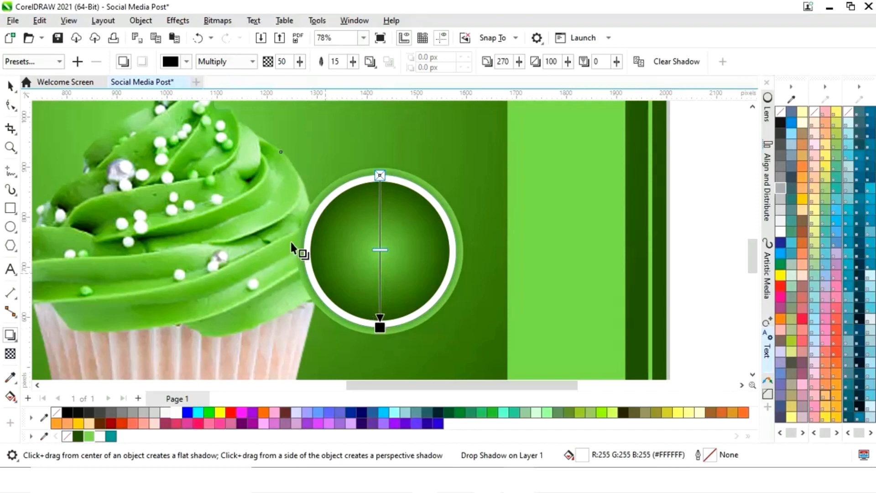
pyautogui.click(11, 85)
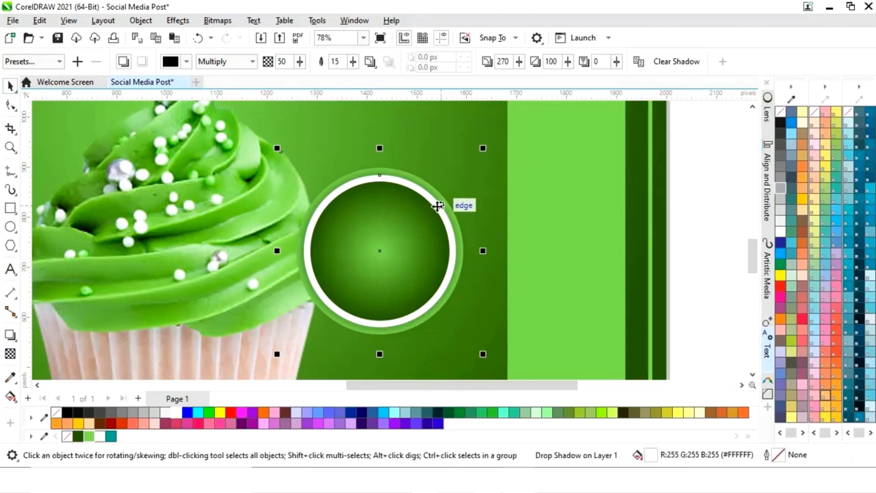
pyautogui.click(685, 202)
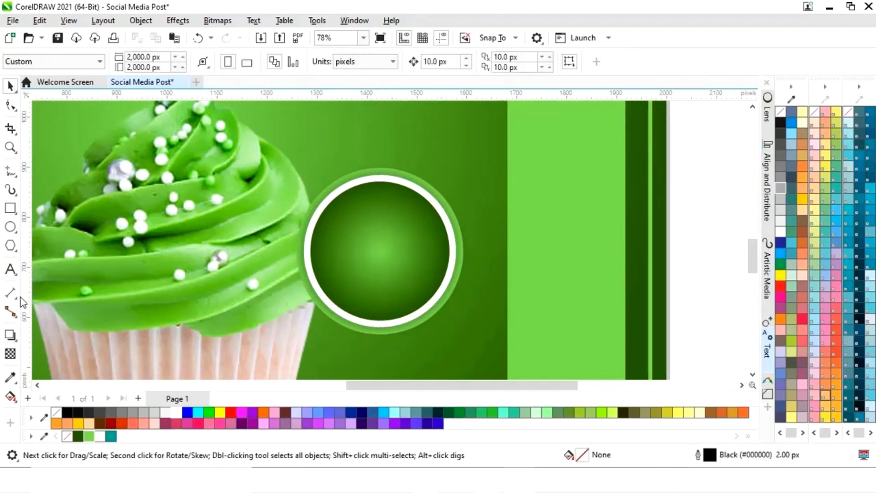
# Add the two-line text "Tasty Cupcakes" in Brush455 BT over the light green side strip
pyautogui.click(10, 270)
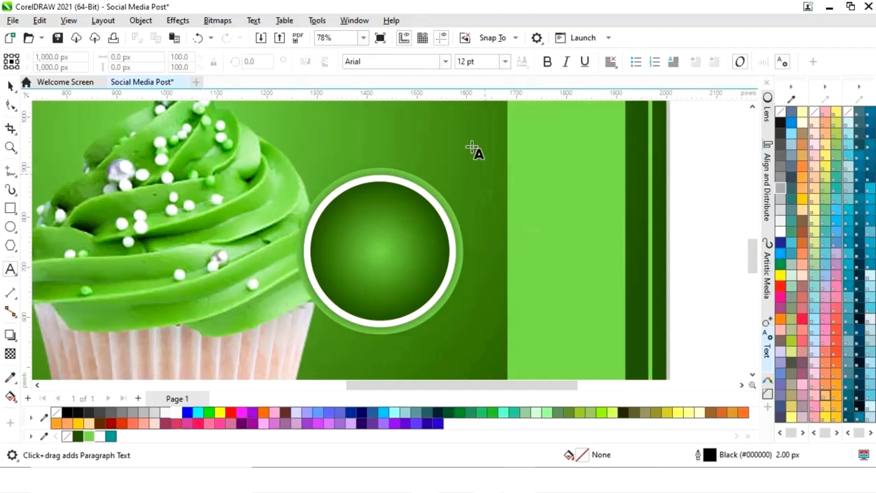
pyautogui.click(445, 62)
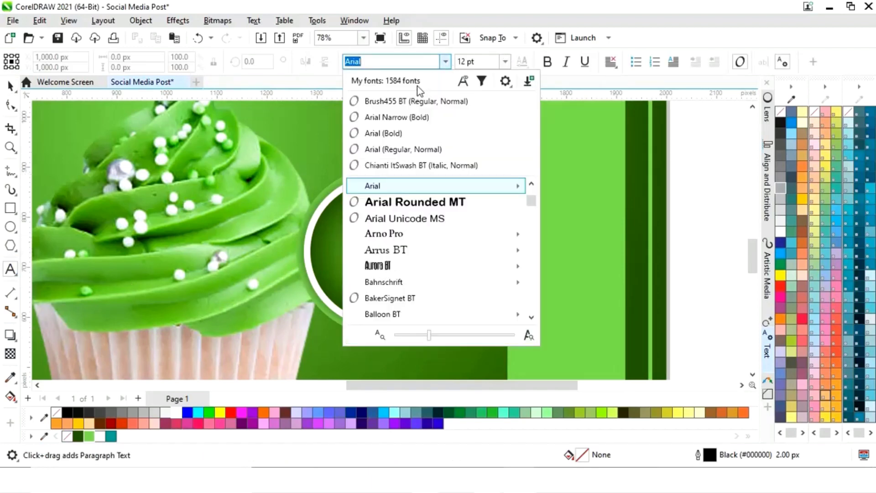
pyautogui.click(413, 102)
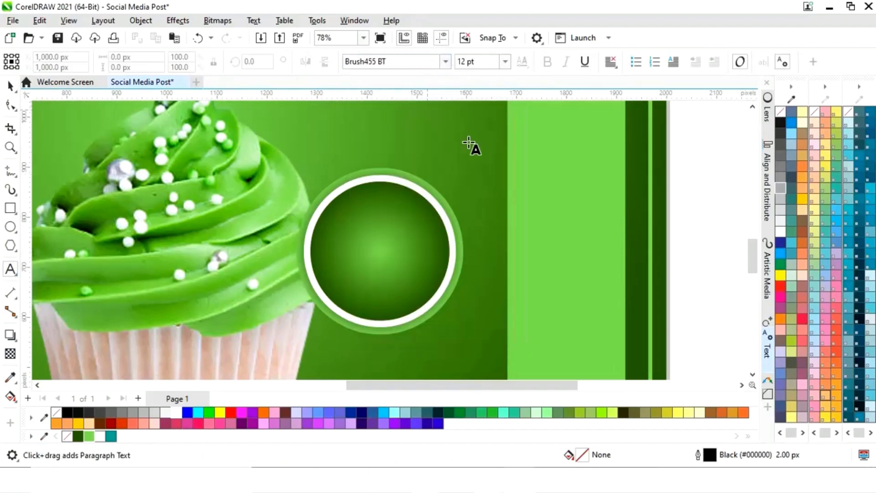
pyautogui.click(529, 260)
pyautogui.write('Tasty')
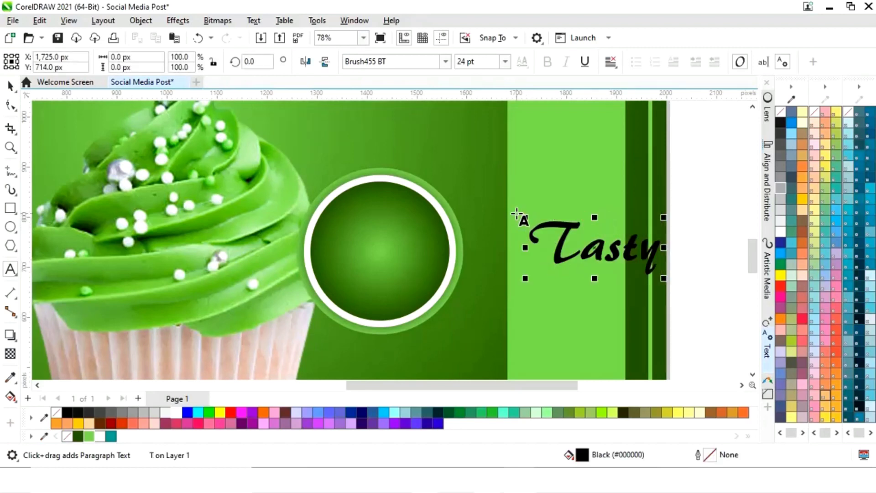
pyautogui.press('Return')
pyautogui.write('Cupcakes')
pyautogui.hotkey('ctrl', 'space')
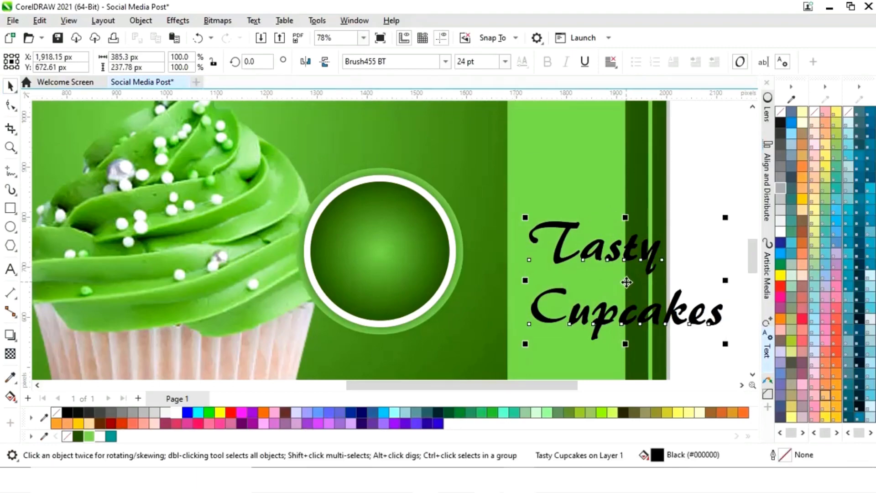
# Move the "Tasty Cupcakes" text onto the badge, shrink it to about 14.9 pt and center-align its lines
pyautogui.moveTo(625, 284); pyautogui.dragTo(411, 253)
pyautogui.moveTo(508, 187); pyautogui.dragTo(468, 213)
pyautogui.click(612, 63)
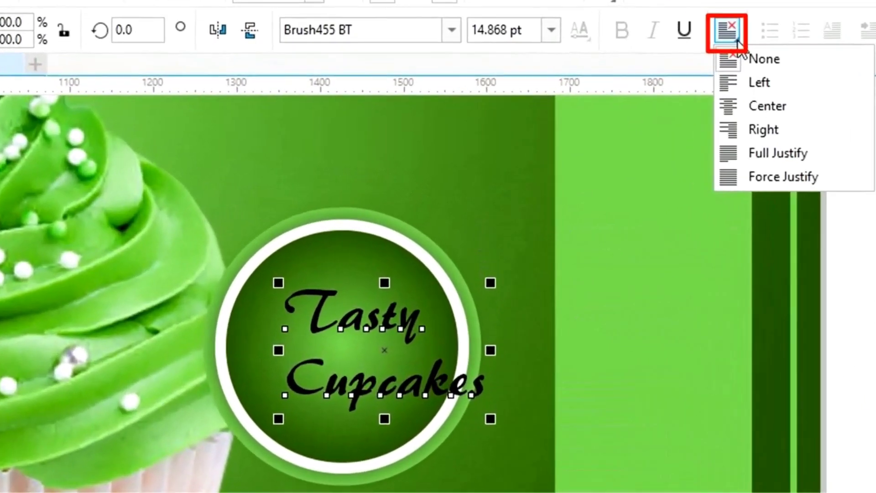
pyautogui.click(692, 106)
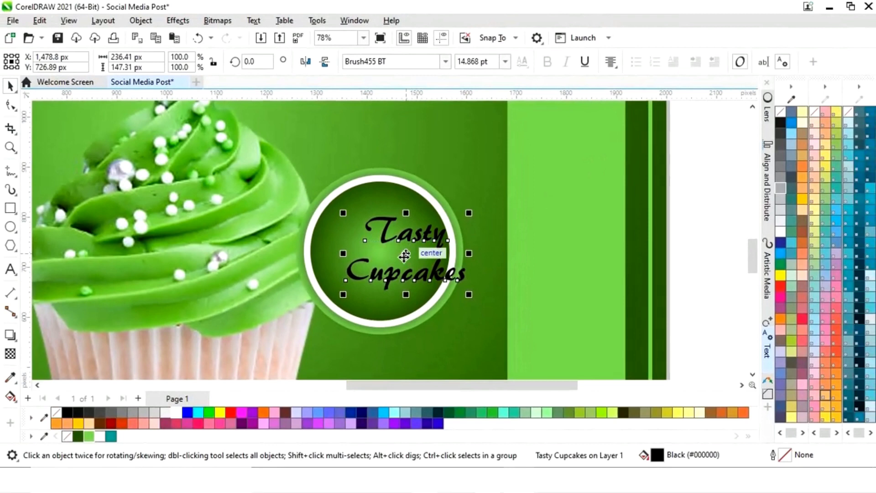
# Place the "Tasty Cupcakes" text inside the badge and center it horizontally on the inner gradient circle
pyautogui.moveTo(380, 343); pyautogui.dragTo(336, 340)
pyautogui.moveTo(375, 258); pyautogui.dragTo(377, 257)
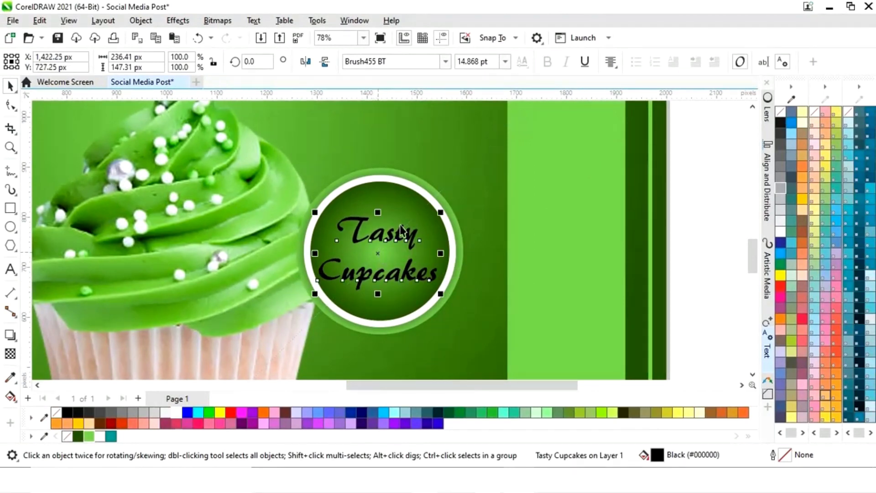
pyautogui.keyDown('shift'); pyautogui.click(415, 199); pyautogui.keyUp('shift')
pyautogui.press('c')
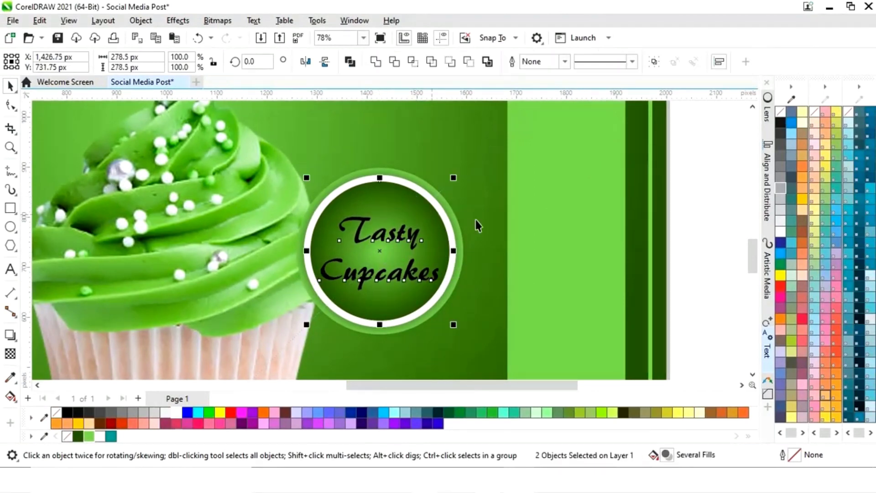
pyautogui.press('Escape')
# Fill the "Tasty Cupcakes" text with white and give it a drop shadow cast downward
pyautogui.click(413, 282)
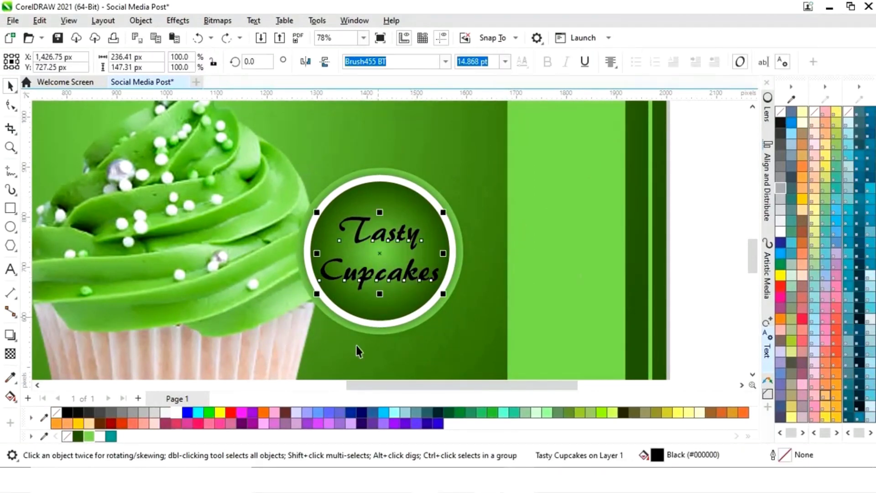
pyautogui.click(174, 413)
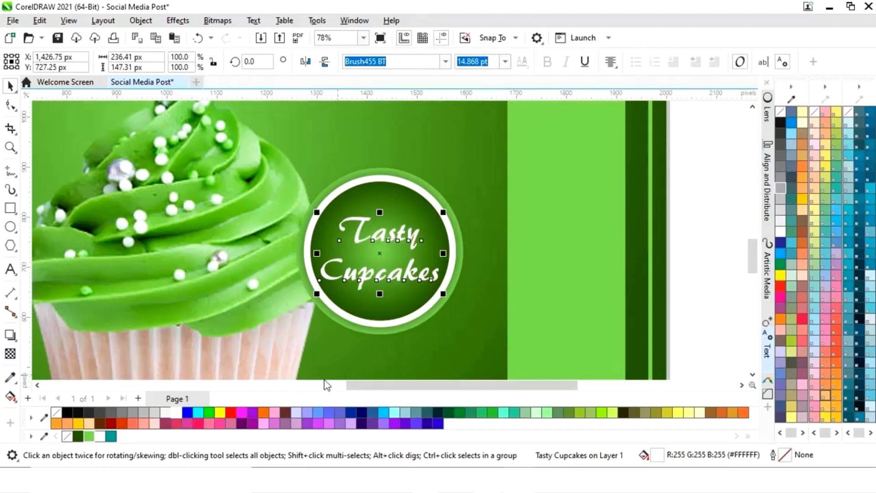
pyautogui.click(10, 336)
pyautogui.moveTo(383, 235); pyautogui.dragTo(383, 289)
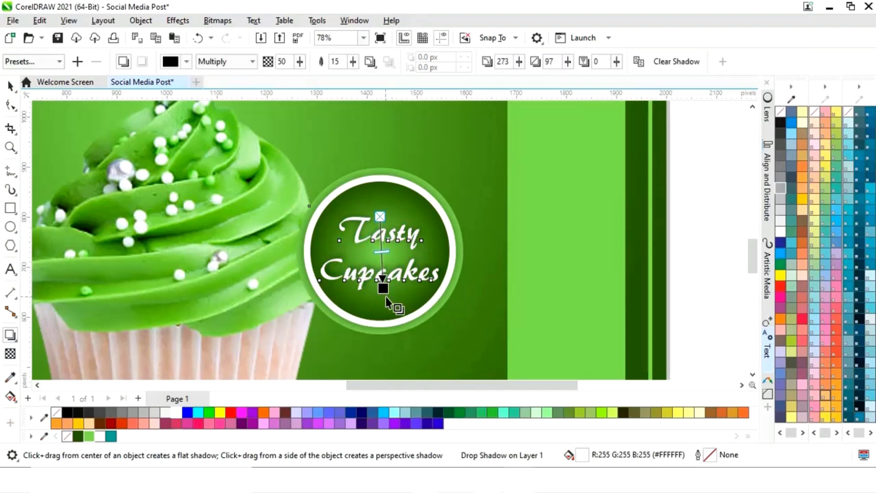
pyautogui.click(11, 88)
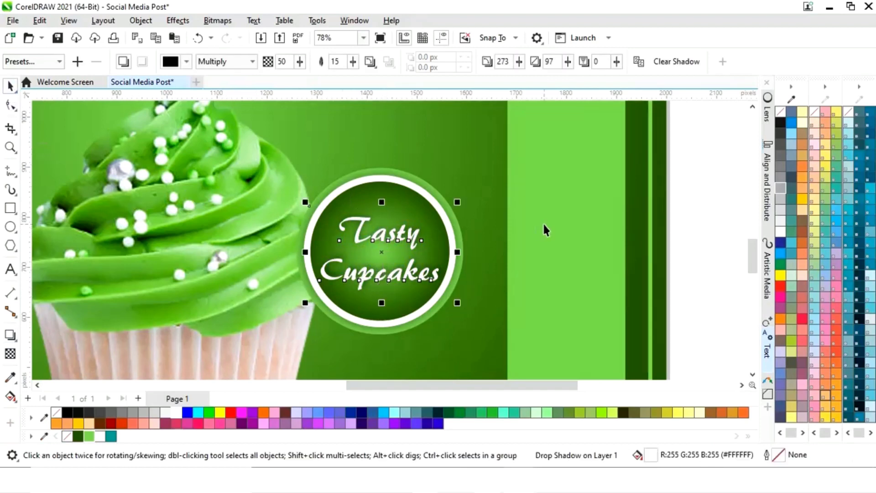
pyautogui.click(681, 223)
# Add the text "UPTO 30% OFF" in Arial on the empty area left of the page
pyautogui.hotkey('shift', 'F4')
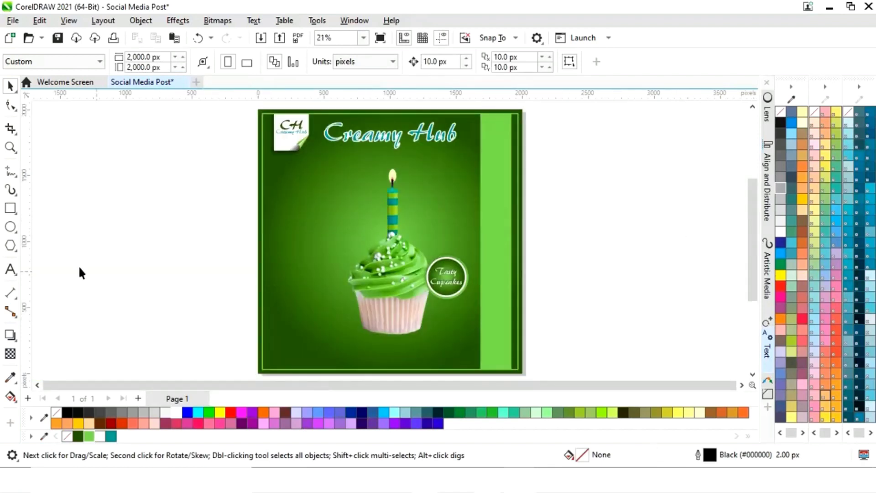
pyautogui.click(11, 270)
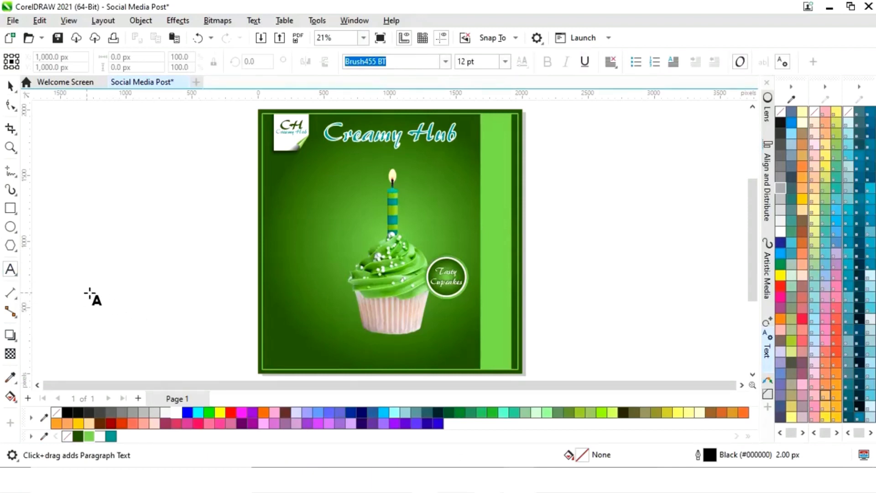
pyautogui.click(92, 287)
pyautogui.click(445, 61)
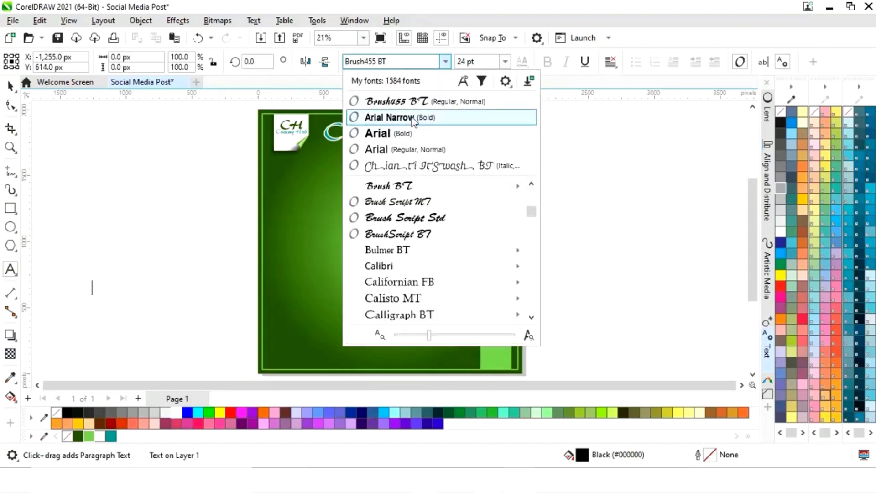
pyautogui.click(411, 150)
pyautogui.write('UP')
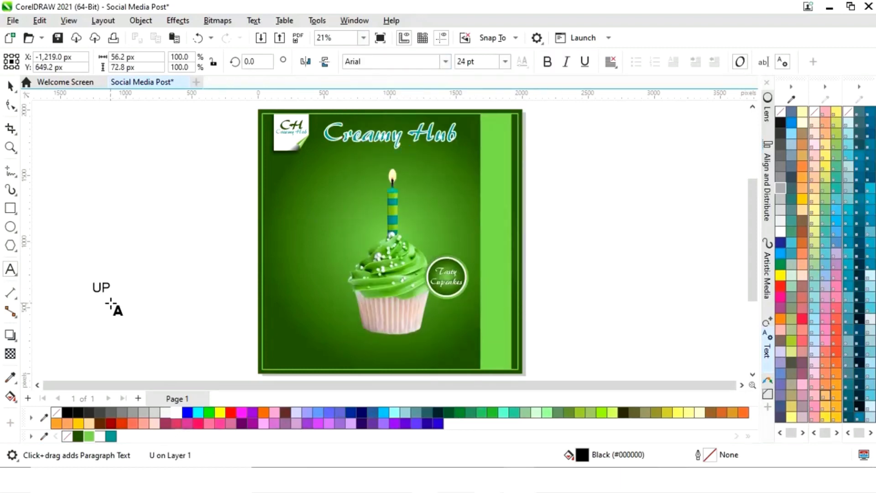
pyautogui.write('TO 30% OFF')
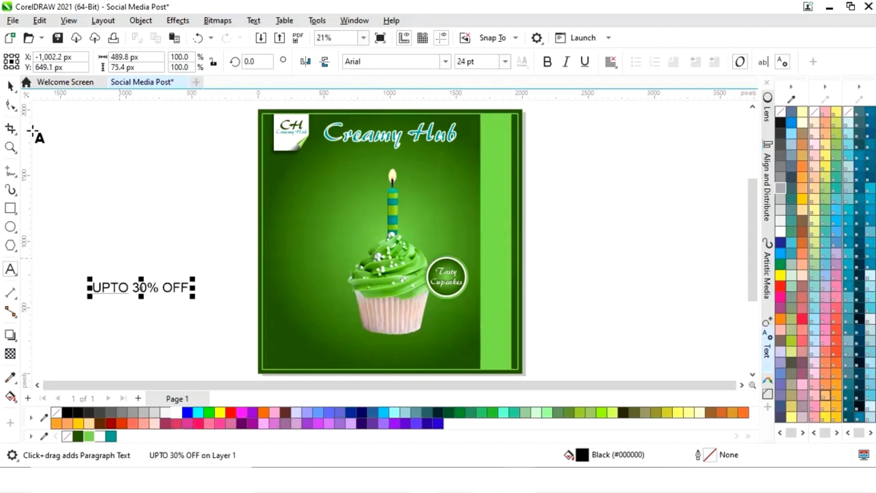
# Rotate the "UPTO 30% OFF" text by 90°, move it onto the light green side strip and fill it with white
pyautogui.click(10, 86)
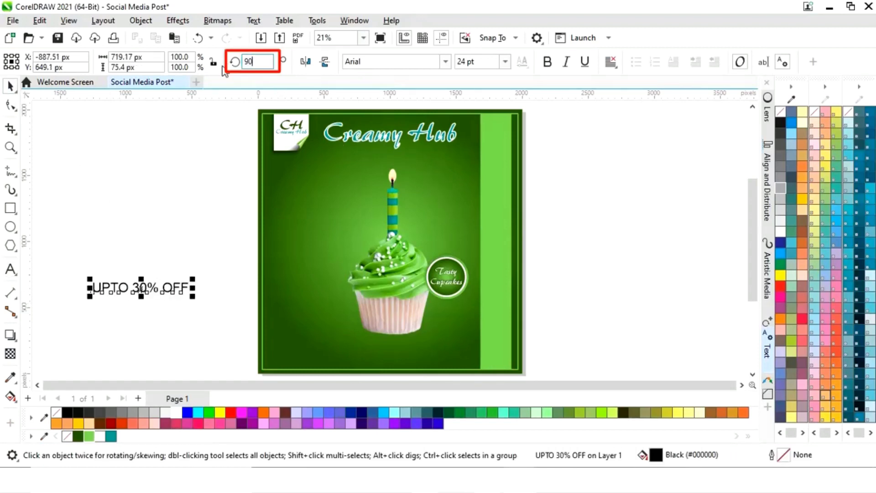
pyautogui.press('Return')
pyautogui.moveTo(142, 290); pyautogui.dragTo(496, 289)
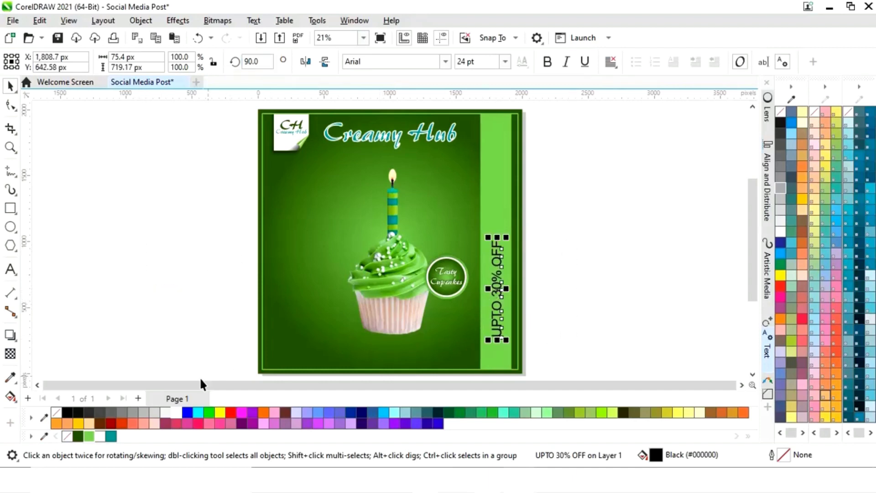
pyautogui.click(175, 410)
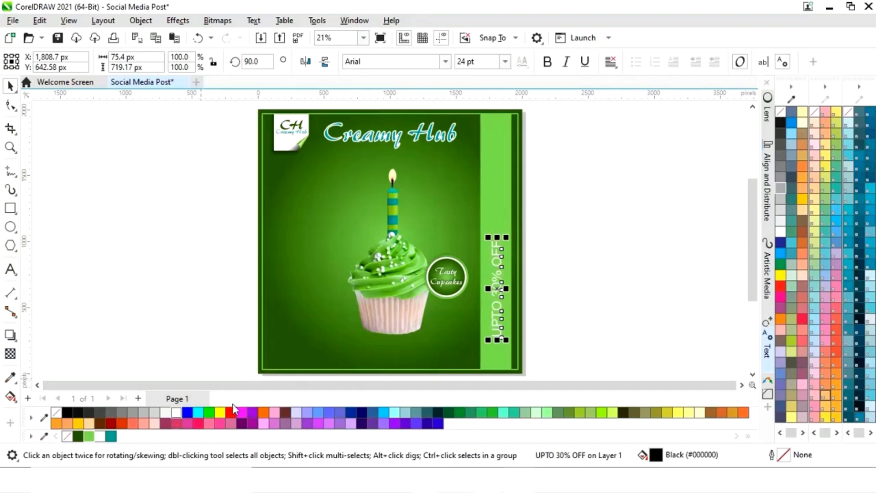
# Enlarge the "UPTO 30% OFF" text to about 47.5 pt and position it centrally within the side strip
pyautogui.moveTo(490, 239); pyautogui.dragTo(482, 170)
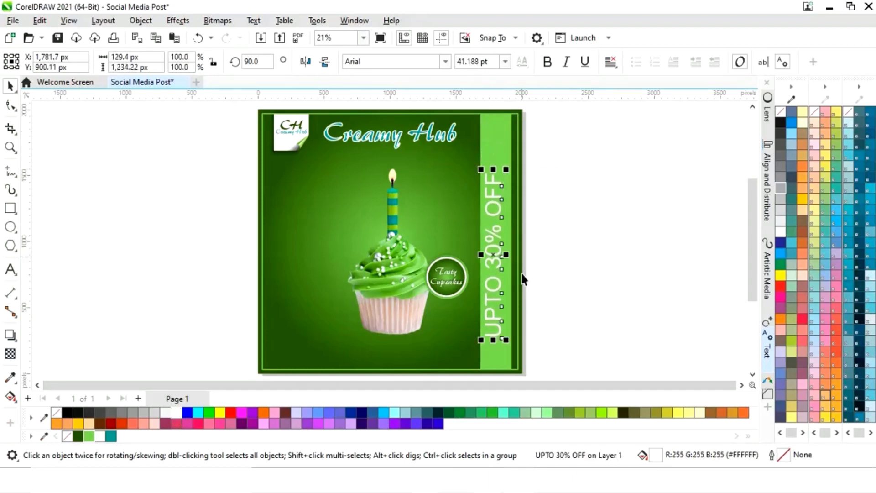
pyautogui.click(494, 286)
pyautogui.moveTo(506, 339); pyautogui.dragTo(534, 368)
pyautogui.moveTo(498, 267); pyautogui.dragTo(498, 250)
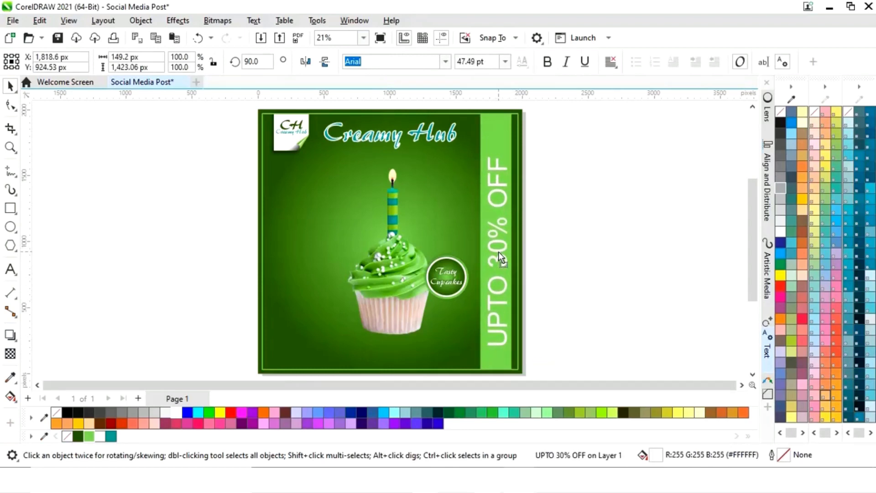
# Centre the "UPTO 30% OFF" text horizontally on the light green side strip and make it bold
pyautogui.moveTo(498, 251); pyautogui.dragTo(498, 245)
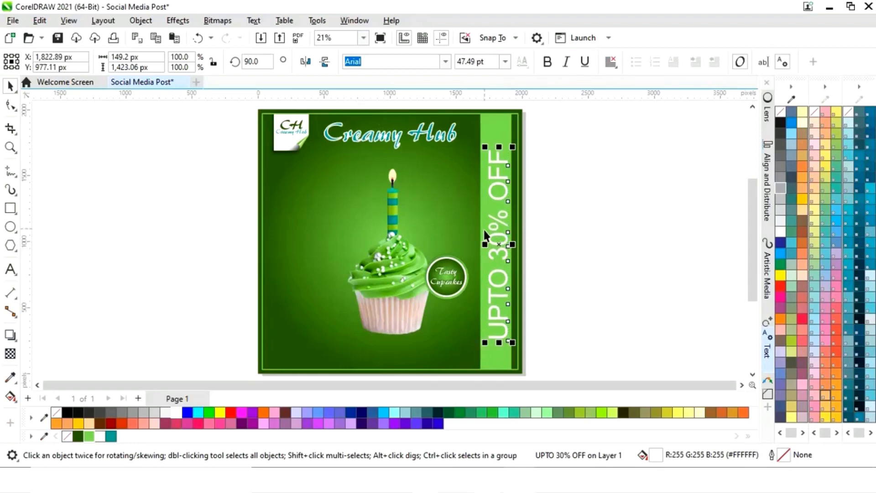
pyautogui.keyDown('shift'); pyautogui.click(482, 206); pyautogui.keyUp('shift')
pyautogui.press('c')
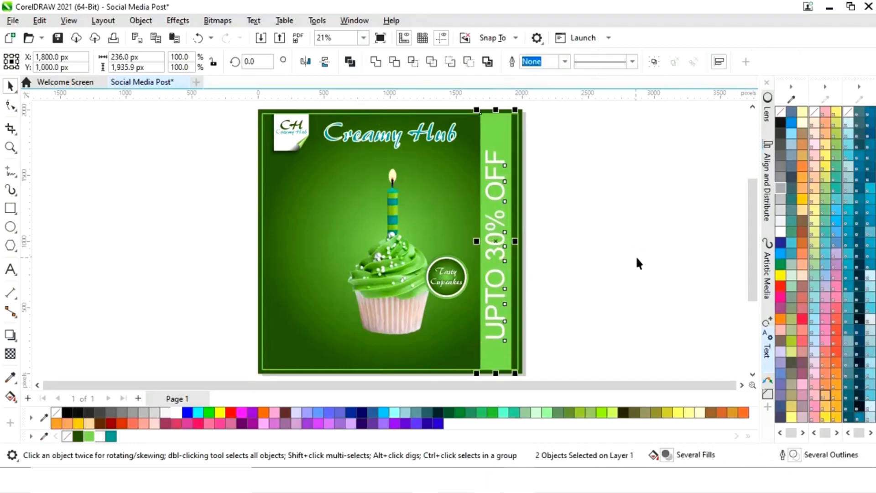
pyautogui.click(610, 242)
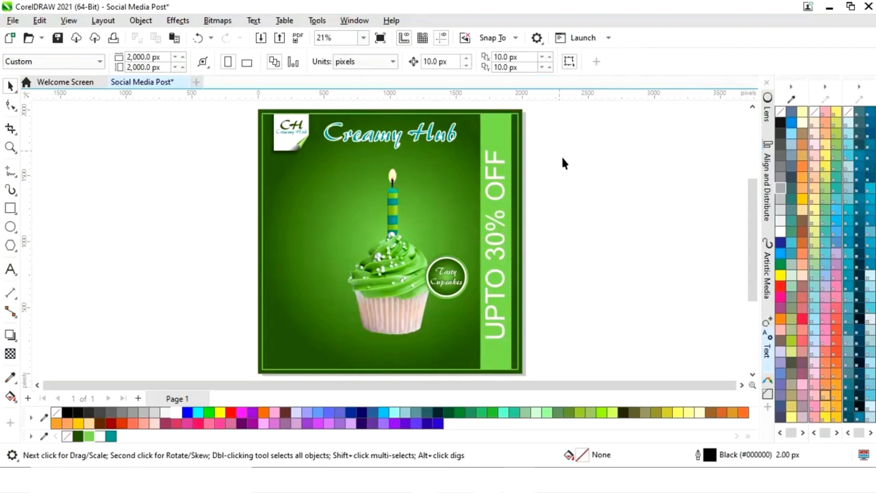
pyautogui.click(506, 195)
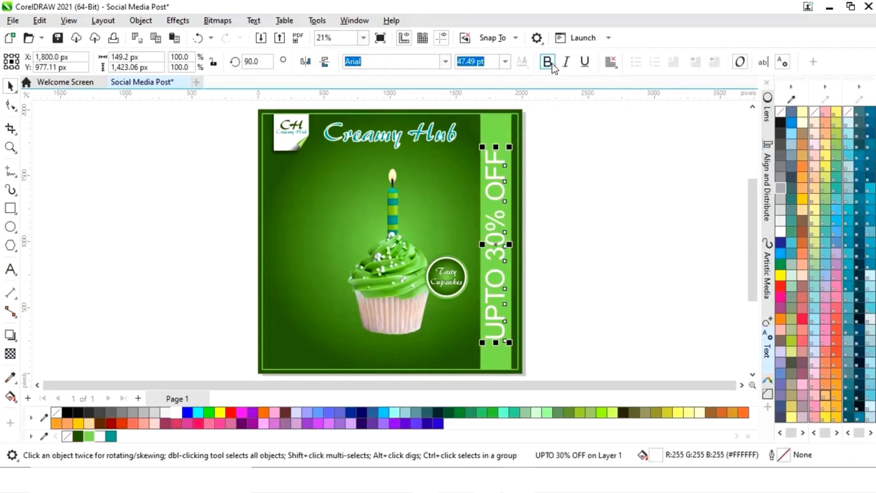
pyautogui.click(556, 188)
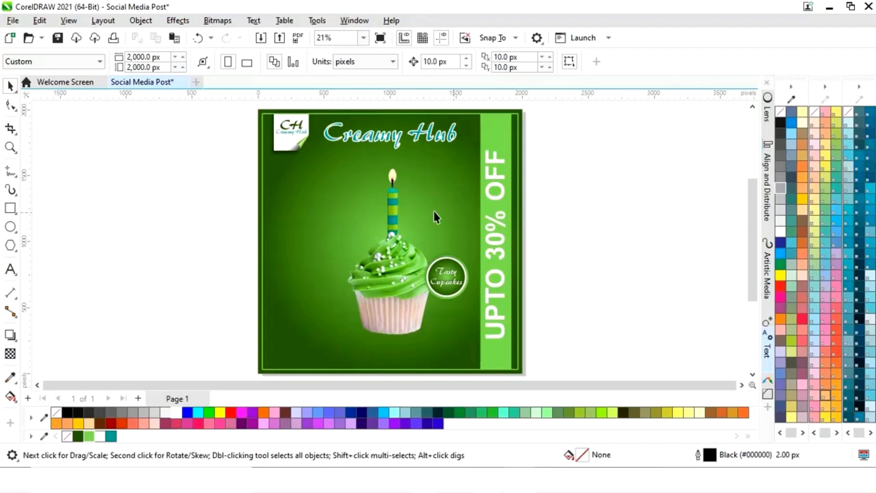
# Add the text "It's Time For Sweets" in Brush455 BT at 24 pt on the empty area left of the page
pyautogui.click(10, 270)
pyautogui.click(118, 274)
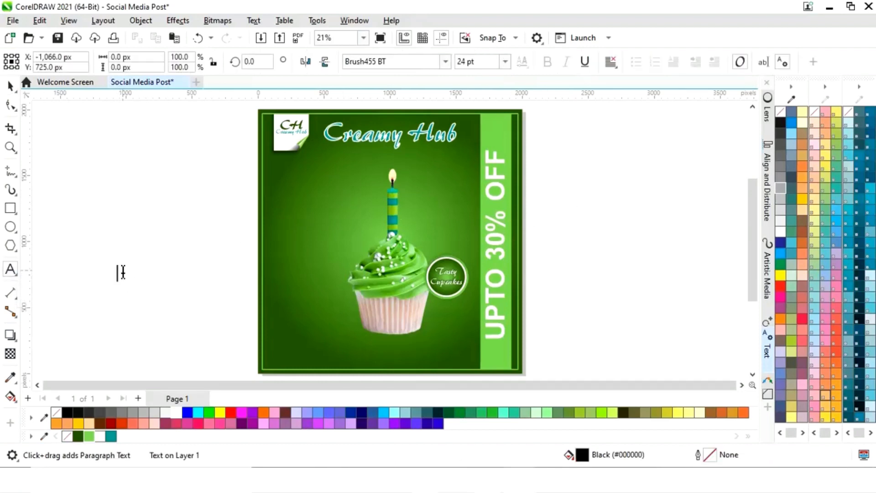
pyautogui.write("It's Ti")
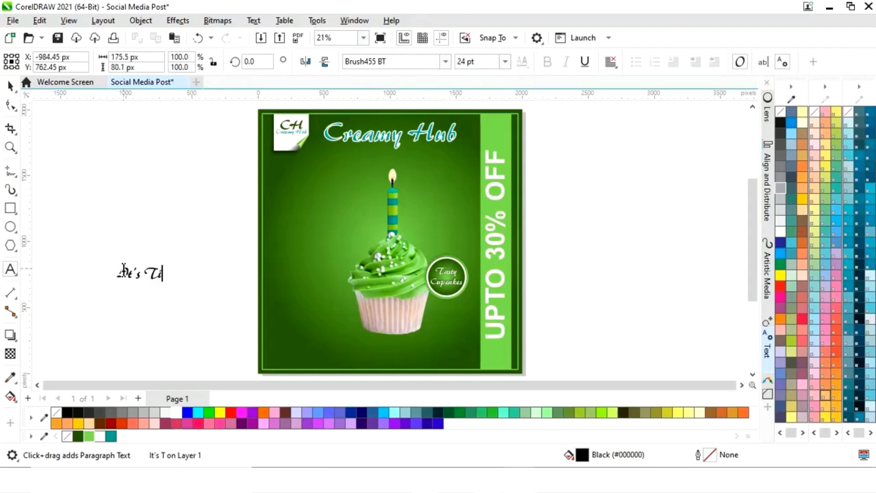
pyautogui.write('me For Sweets')
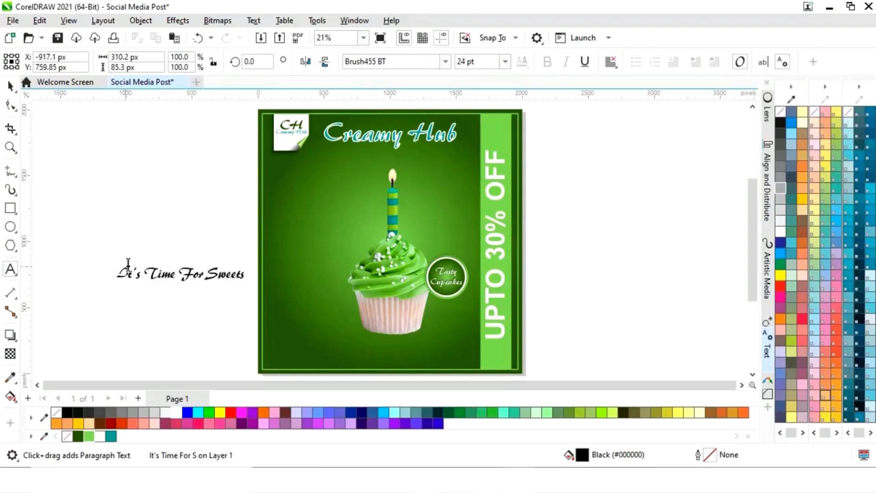
pyautogui.hotkey('ctrl', 'space')
# Fill the "It's Time For Sweets" text with white, scale it to about 20.3 pt and place it on the page left of the candle
pyautogui.moveTo(180, 276); pyautogui.dragTo(332, 235)
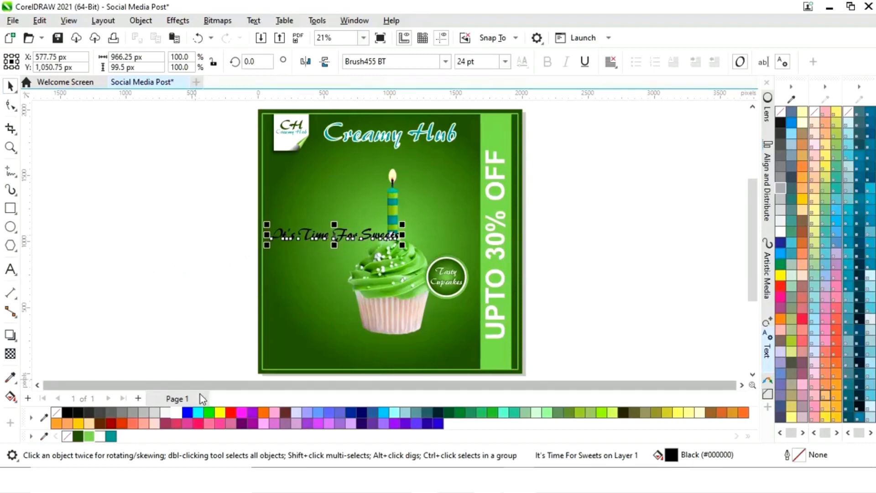
pyautogui.click(175, 413)
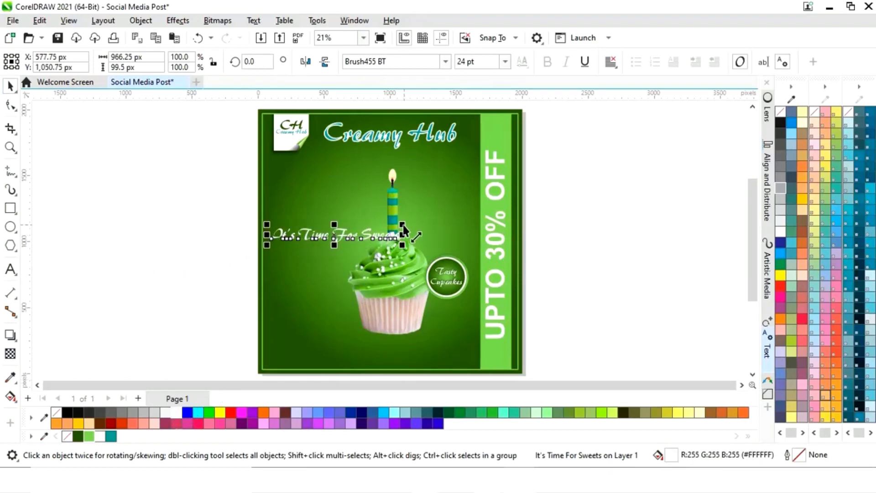
pyautogui.moveTo(403, 226)
pyautogui.mouseDown()
pyautogui.moveTo(381, 228)
pyautogui.moveTo(399, 228)
pyautogui.mouseUp()
pyautogui.moveTo(323, 236); pyautogui.dragTo(324, 223)
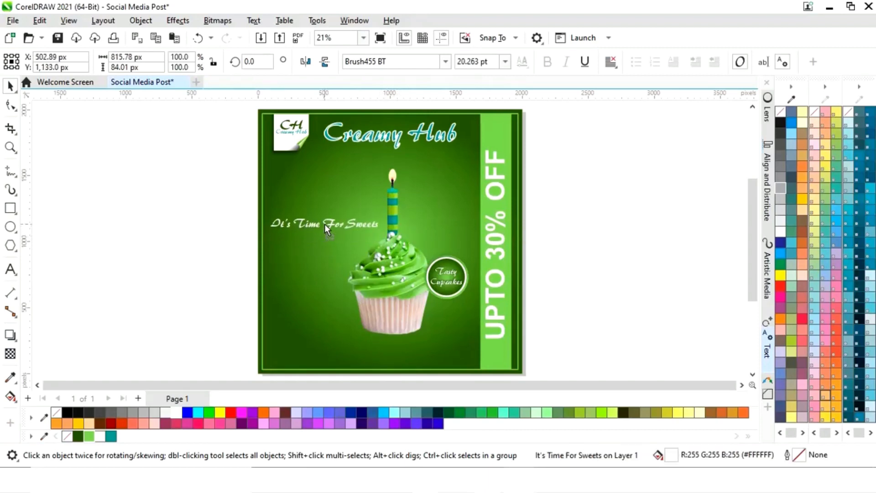
# Give the "It's Time For Sweets" text a black drop shadow cast straight downward
pyautogui.press('z')
pyautogui.moveTo(223, 187); pyautogui.dragTo(456, 260)
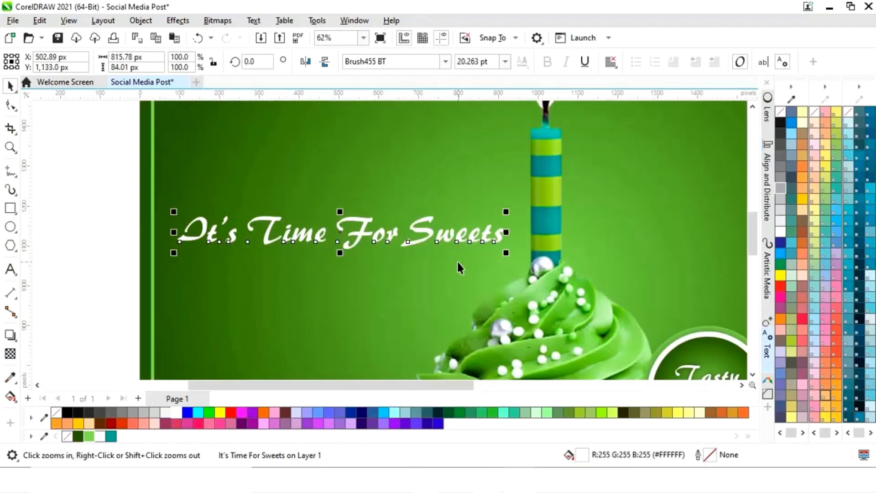
pyautogui.click(11, 336)
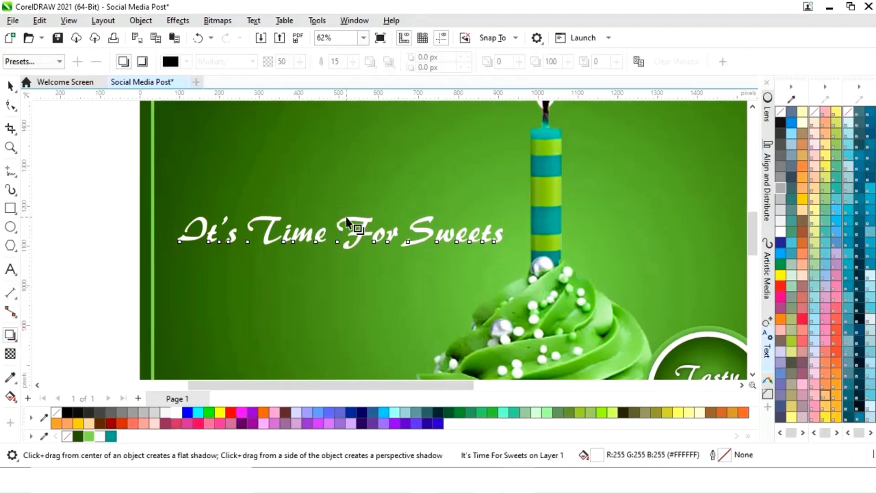
pyautogui.moveTo(346, 218); pyautogui.dragTo(343, 255)
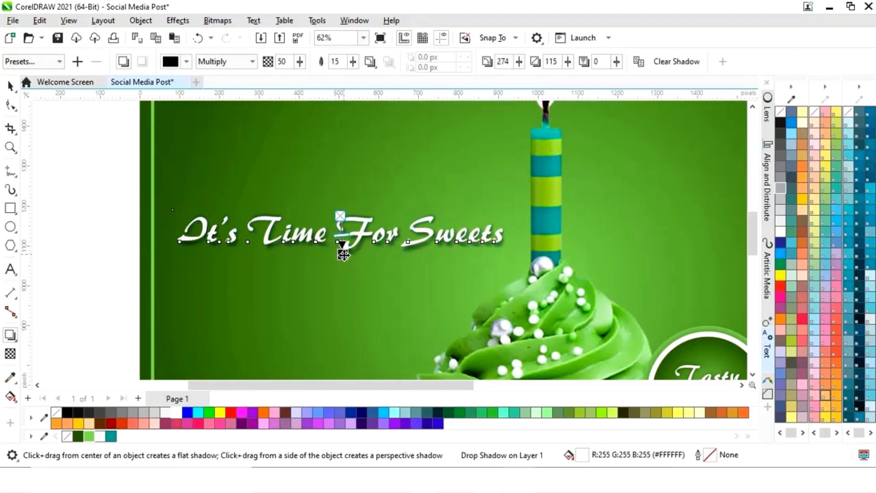
pyautogui.click(10, 85)
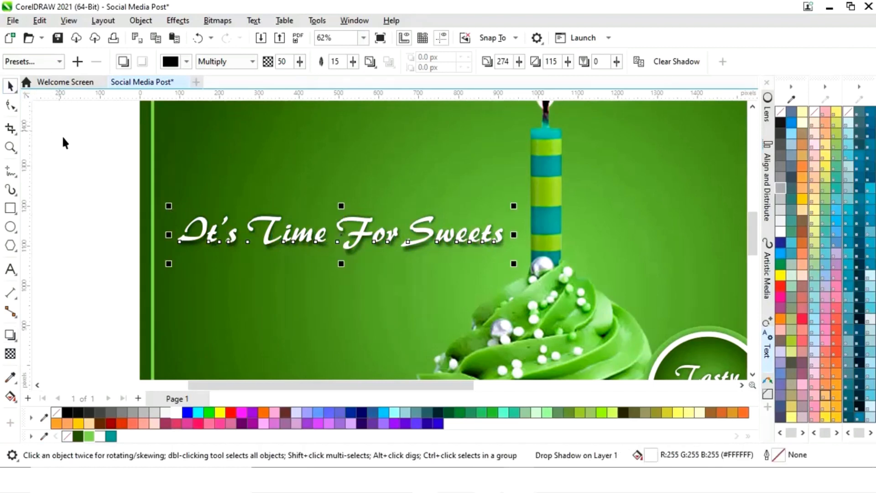
pyautogui.click(106, 202)
pyautogui.hotkey('shift', 'F4')
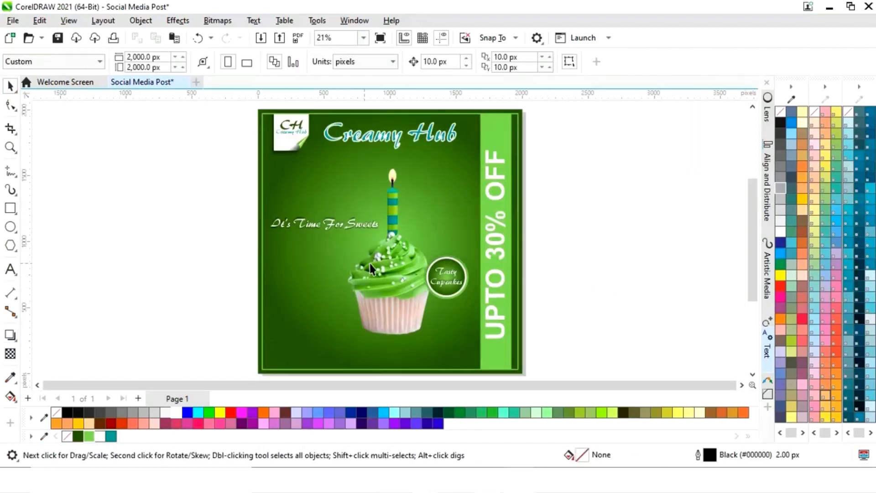
# Draw a rectangle about 1209 × 952 px on the empty area left of the page and fill it with white
pyautogui.click(10, 209)
pyautogui.moveTo(89, 197); pyautogui.dragTo(235, 309)
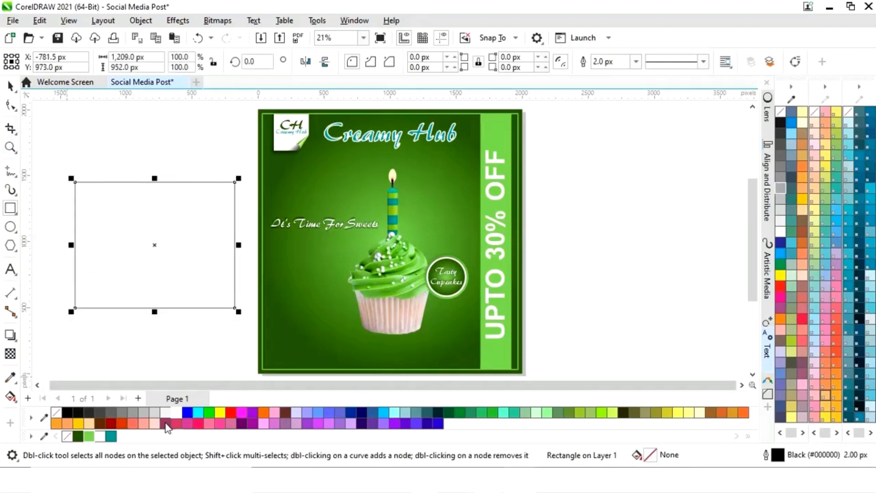
pyautogui.click(177, 412)
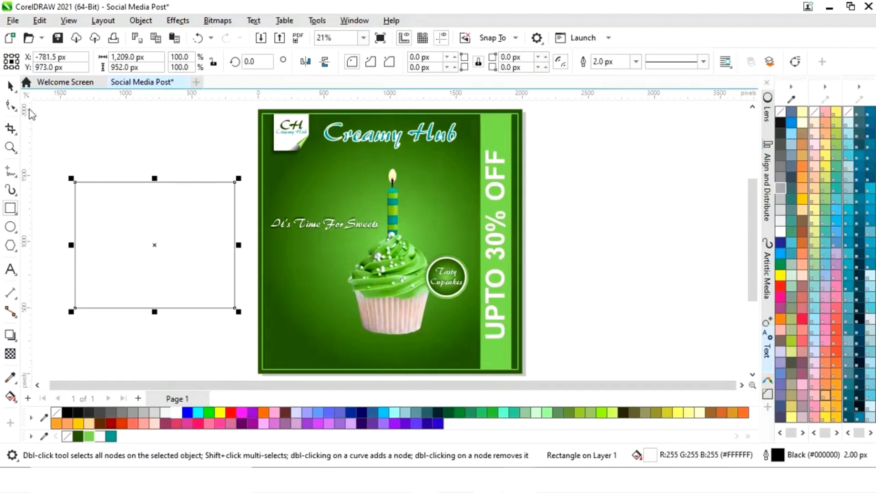
# Duplicate the rectangle as a thin strip about 39 px high along its top edge and nudge the strip down 30 px
pyautogui.press('space')
pyautogui.moveTo(154, 308); pyautogui.dragTo(150, 193)
pyautogui.press('z')
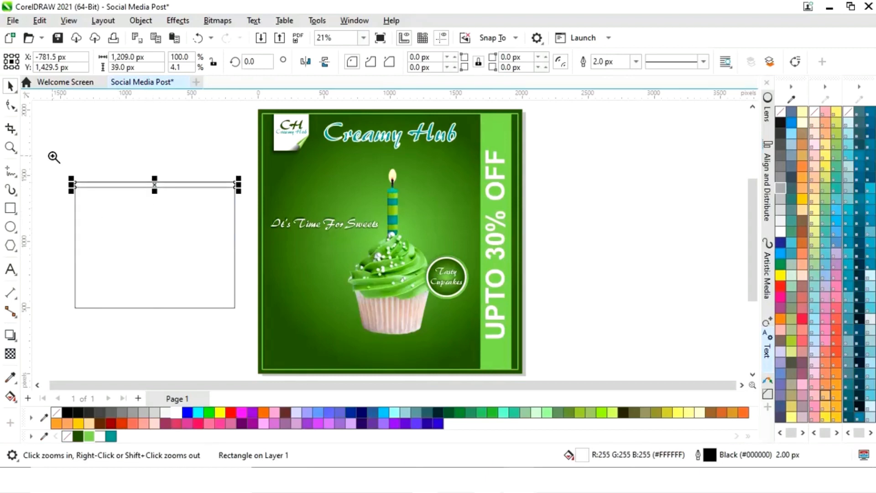
pyautogui.moveTo(53, 156); pyautogui.dragTo(274, 332)
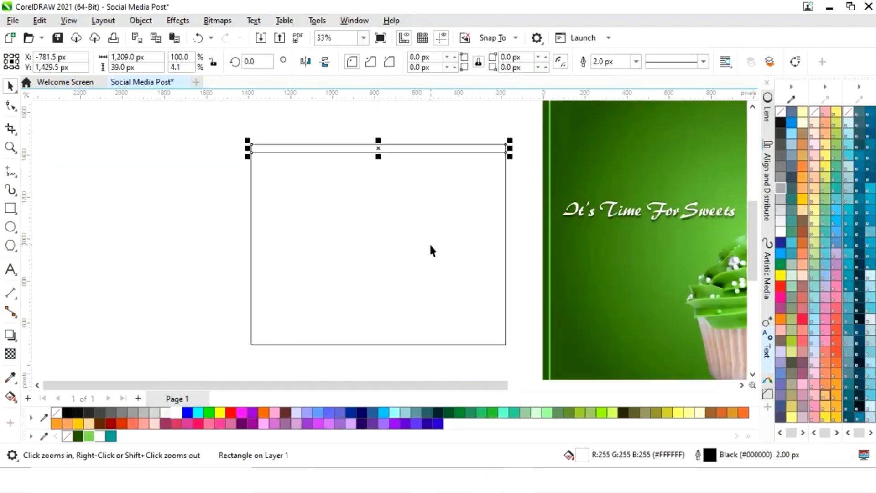
pyautogui.press('space')
pyautogui.press('Down')
pyautogui.press('Down')
pyautogui.press('Down')
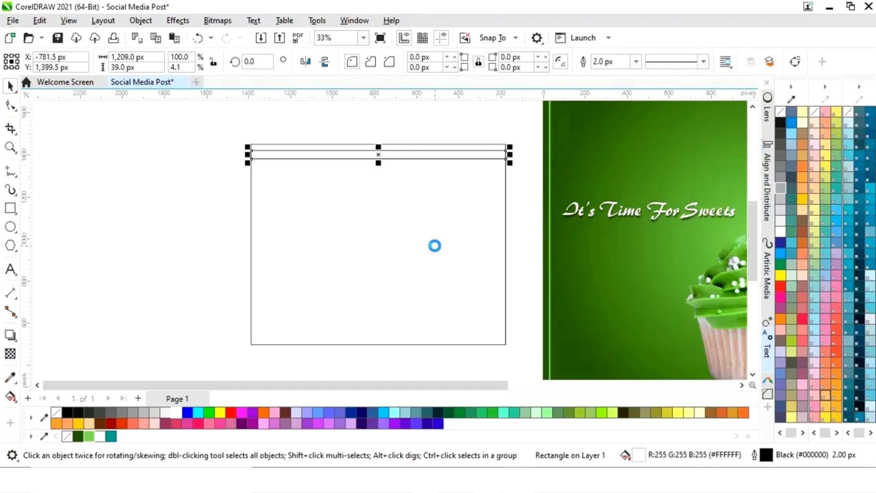
# Give the thin strip a light green fill (#7DDB53) with no outline and reduce its height to about 28 px
pyautogui.click(89, 436)
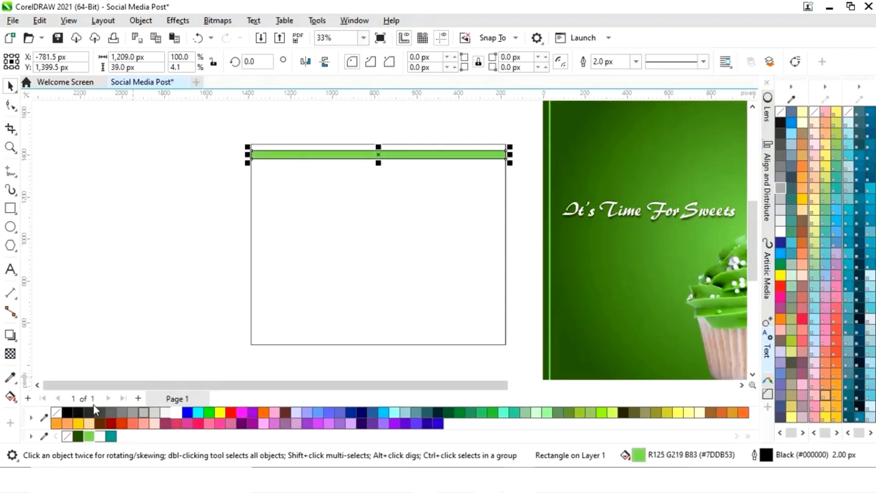
pyautogui.rightClick(57, 411)
pyautogui.press('z')
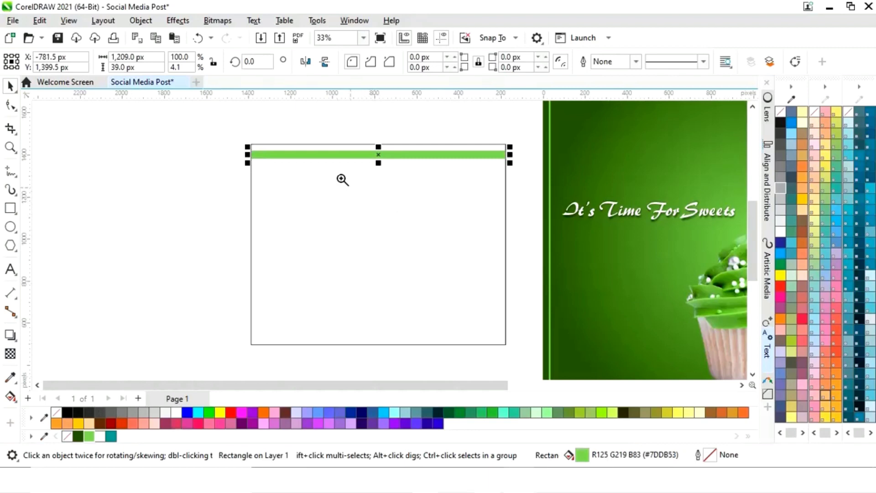
pyautogui.moveTo(225, 117); pyautogui.dragTo(451, 196)
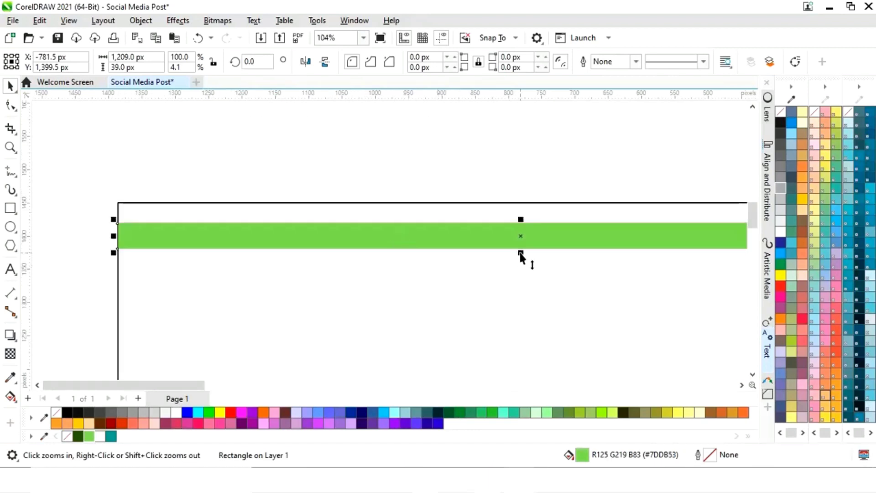
pyautogui.moveTo(521, 252); pyautogui.dragTo(519, 243)
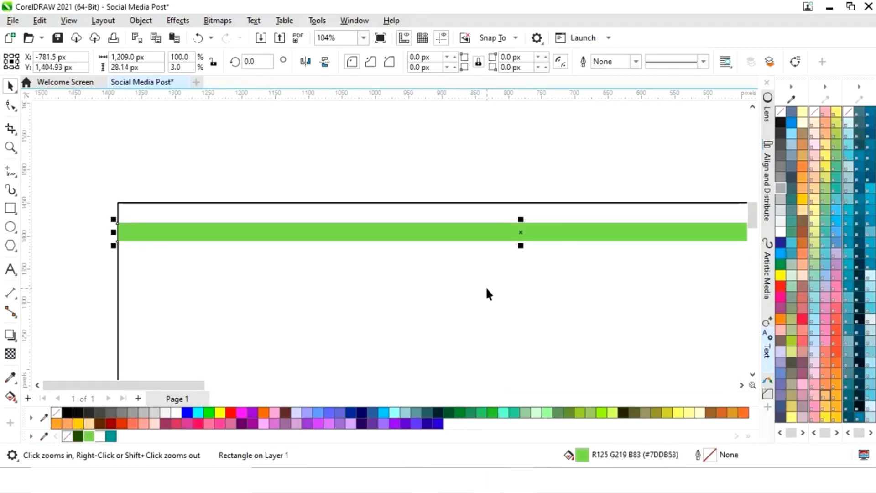
pyautogui.press('F4')
pyautogui.click(207, 300)
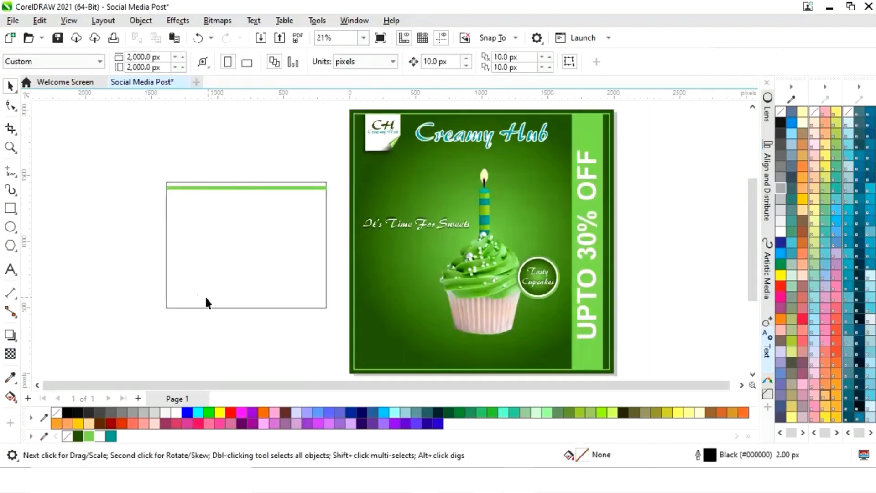
# Copy the green strip about 57 px downward and repeat the duplication until evenly spaced horizontal stripes cover the rectangle
pyautogui.press('z')
pyautogui.moveTo(139, 160); pyautogui.dragTo(347, 337)
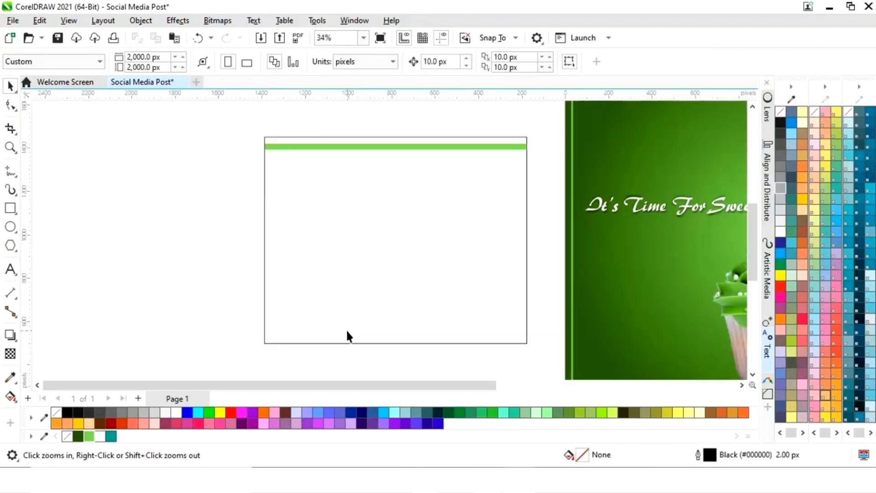
pyautogui.press('space')
pyautogui.click(409, 147)
pyautogui.moveTo(395, 147); pyautogui.dragTo(396, 160)
pyautogui.hotkey('ctrl', 'r')
pyautogui.hotkey('ctrl', 'r')
pyautogui.hotkey('ctrl', 'r')
pyautogui.hotkey('ctrl', 'r')
pyautogui.hotkey('ctrl', 'r')
pyautogui.hotkey('ctrl', 'r')
pyautogui.hotkey('ctrl', 'r')
pyautogui.hotkey('ctrl', 'r')
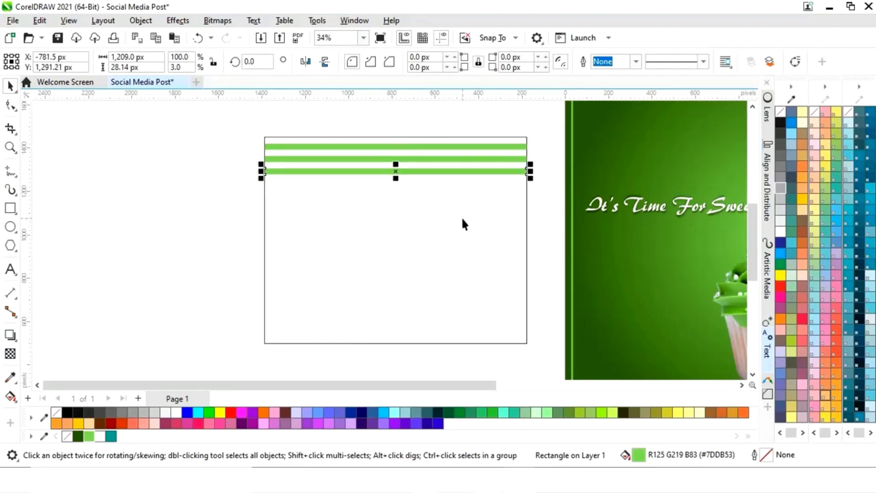
pyautogui.hotkey('ctrl', 'r')
pyautogui.hotkey('ctrl', 'r')
pyautogui.hotkey('ctrl', 'r')
pyautogui.hotkey('ctrl', 'r')
pyautogui.hotkey('ctrl', 'r')
pyautogui.hotkey('ctrl', 'r')
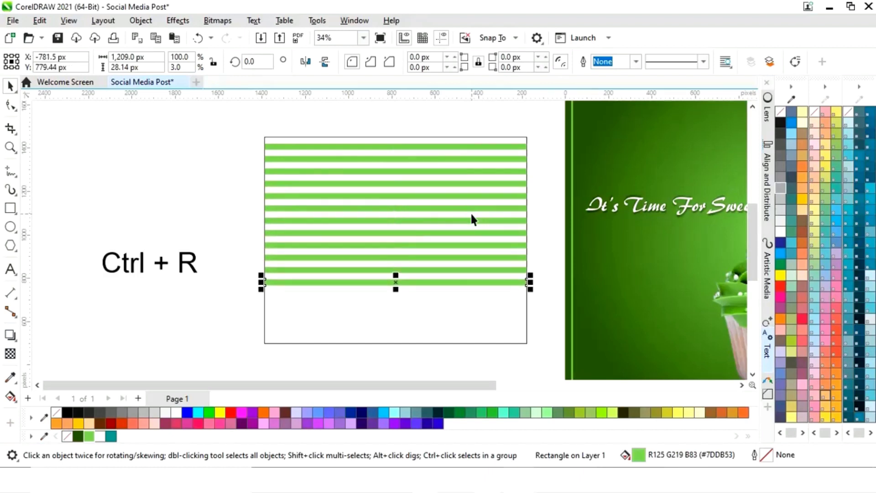
pyautogui.hotkey('ctrl', 'r')
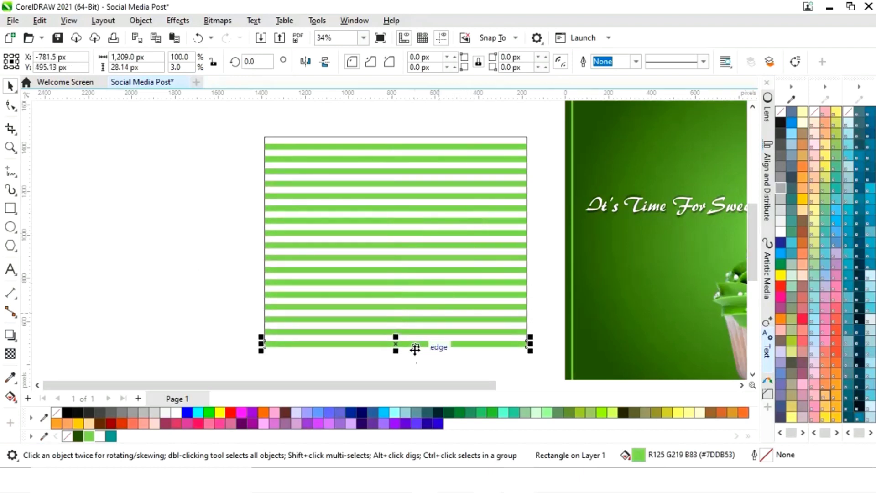
# Move the lowest stripe out to the left of the rectangle, rotate it 90° and fill it with dark green (#2D6102)
pyautogui.moveTo(397, 345); pyautogui.dragTo(183, 238)
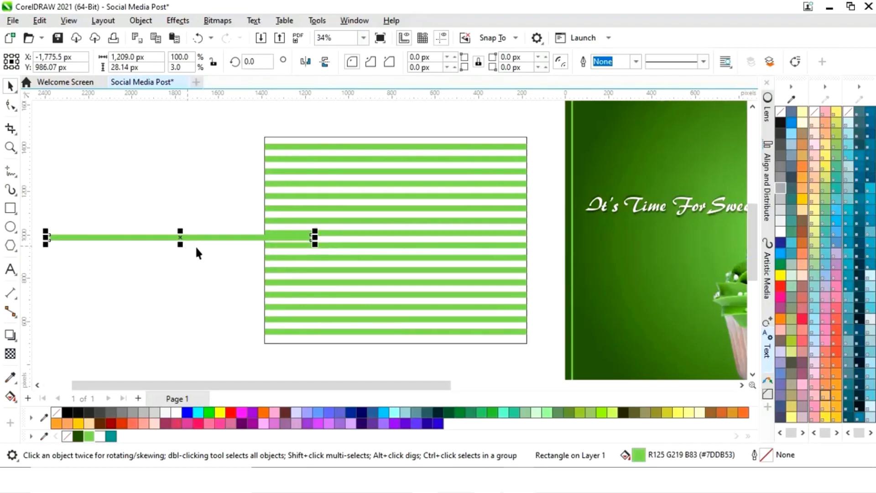
pyautogui.click(250, 62)
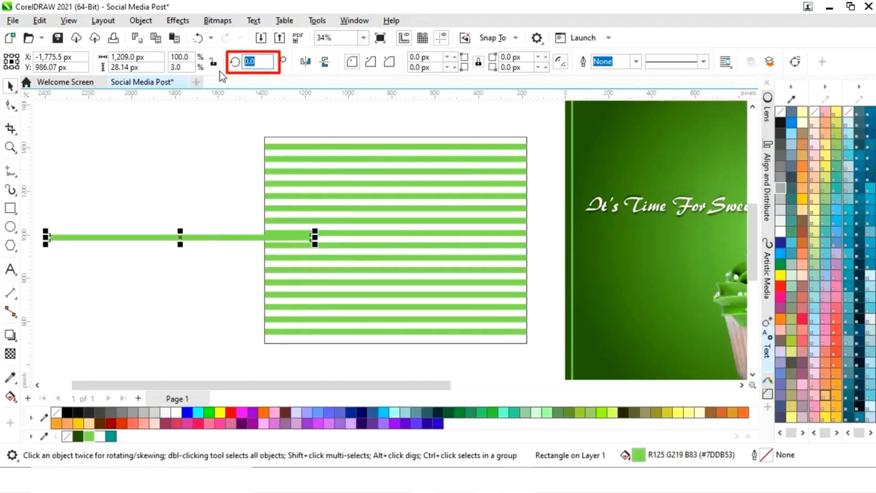
pyautogui.write('90')
pyautogui.press('Return')
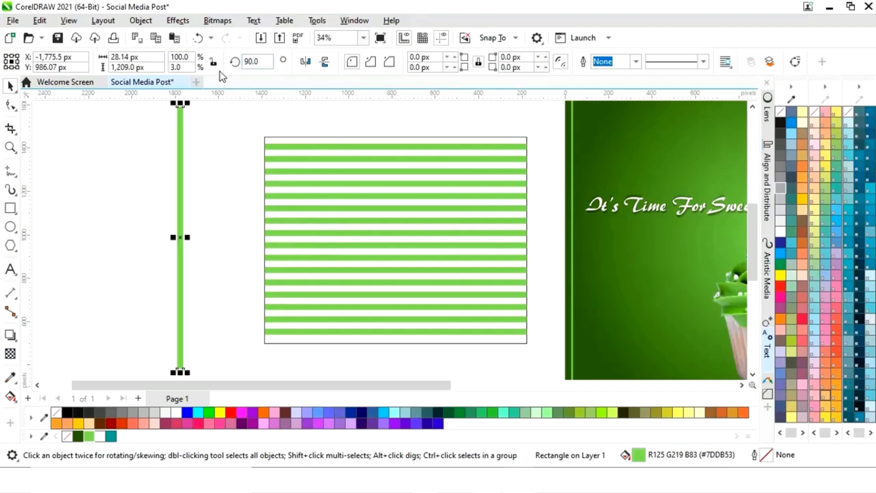
pyautogui.click(78, 436)
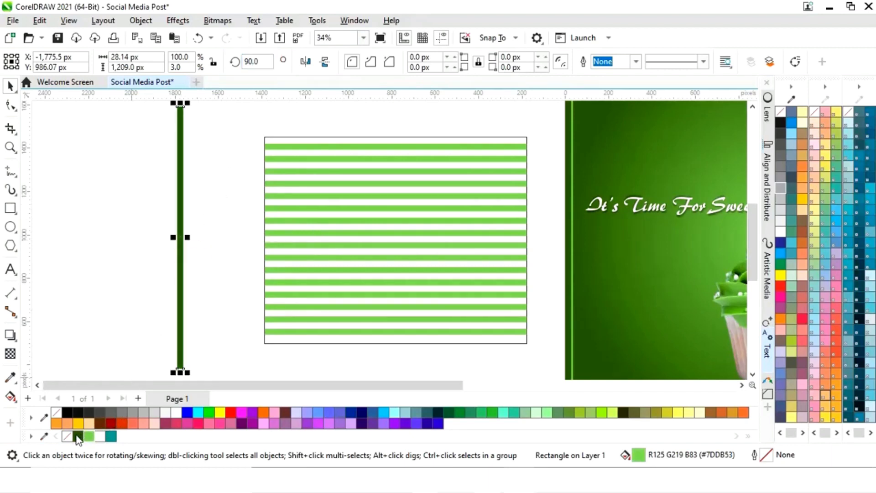
# Copy the dark green vertical stripe about 78 px sideways, repeat the duplication across the rectangle, and delete the extra stripe on its far edge
pyautogui.moveTo(182, 238); pyautogui.dragTo(294, 244)
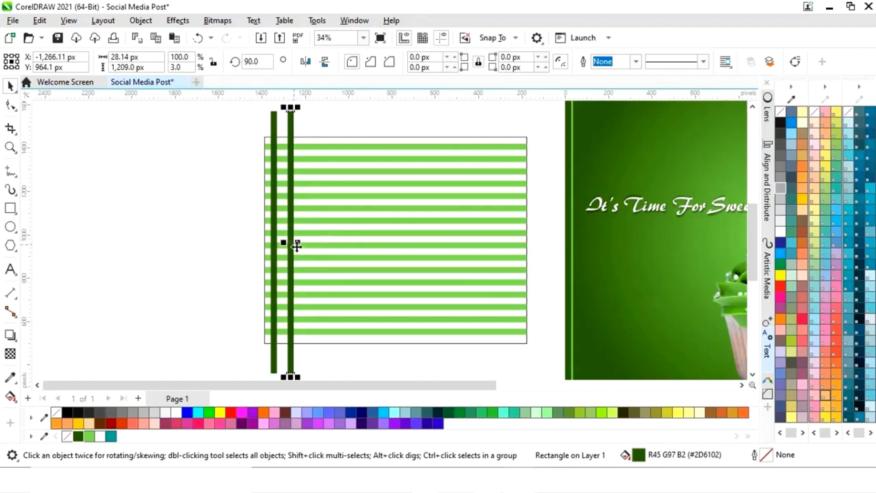
pyautogui.hotkey('ctrl', 'r')
pyautogui.hotkey('ctrl', 'r')
pyautogui.hotkey('ctrl', 'r')
pyautogui.hotkey('ctrl', 'r')
pyautogui.hotkey('ctrl', 'r')
pyautogui.hotkey('ctrl', 'r')
pyautogui.hotkey('ctrl', 'r')
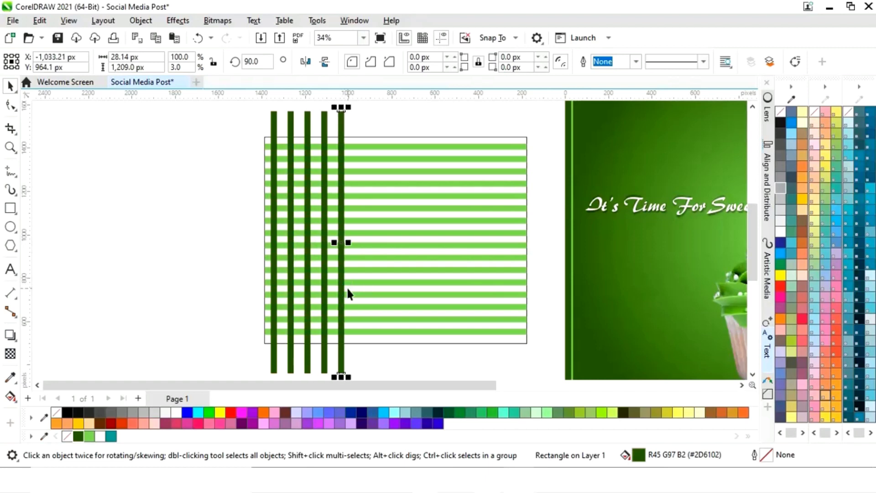
pyautogui.hotkey('ctrl', 'r')
pyautogui.hotkey('ctrl', 'r')
pyautogui.hotkey('ctrl', 'r')
pyautogui.hotkey('ctrl', 'r')
pyautogui.hotkey('ctrl', 'r')
pyautogui.hotkey('ctrl', 'r')
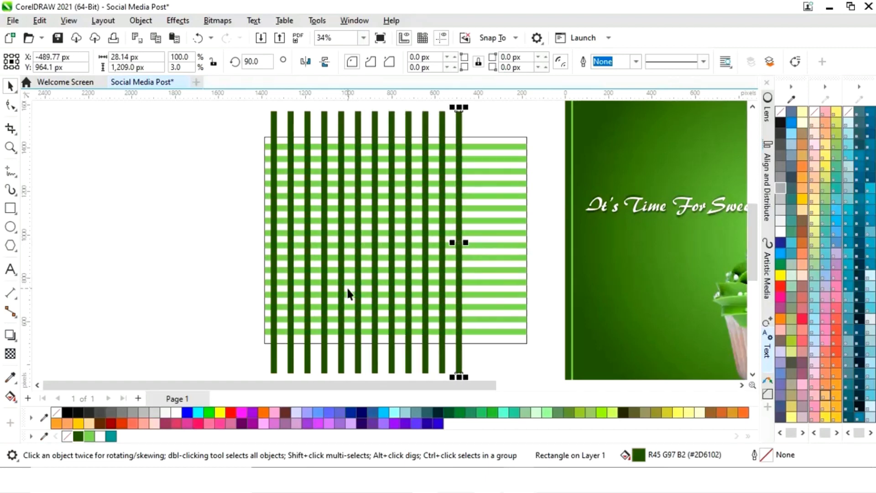
pyautogui.hotkey('ctrl', 'r')
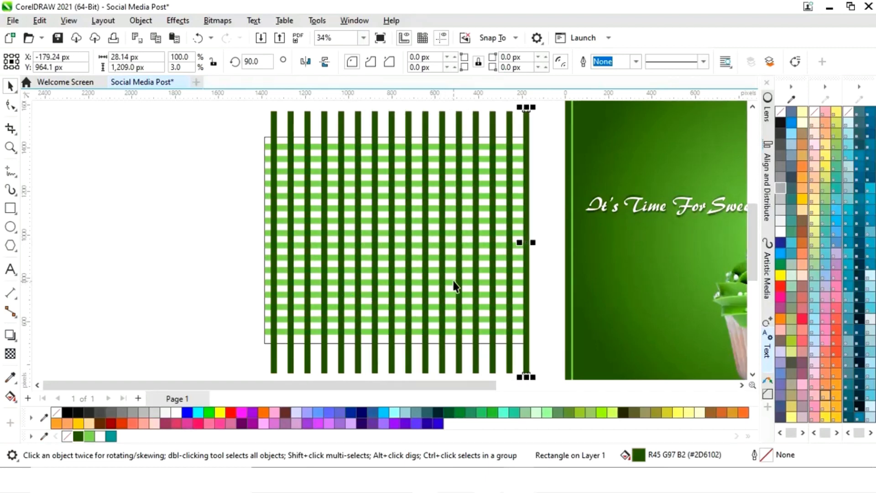
pyautogui.press('Delete')
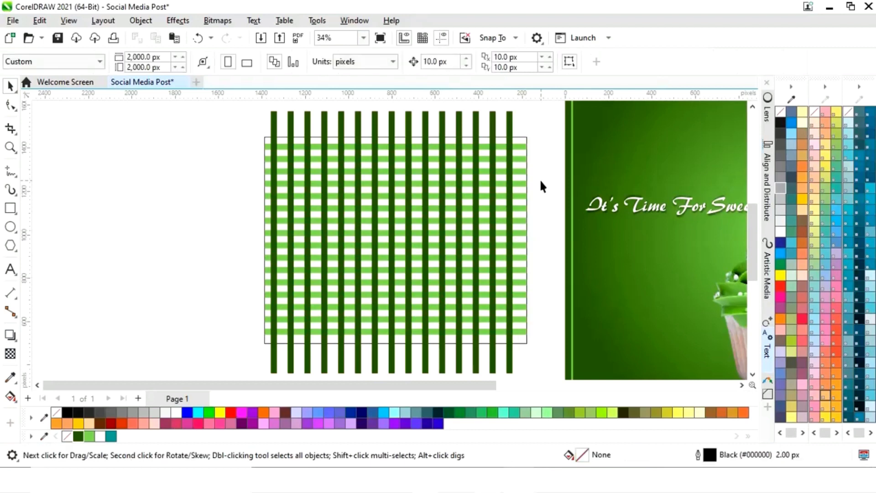
# Bring every second light green horizontal stripe in front of the dark green vertical stripes, starting with the topmost one
pyautogui.click(281, 148)
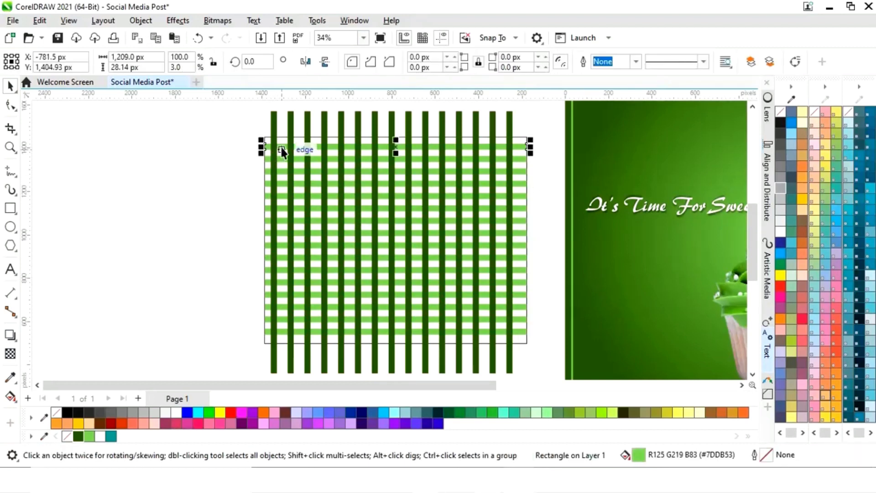
pyautogui.hotkey('shift', 'pageup')
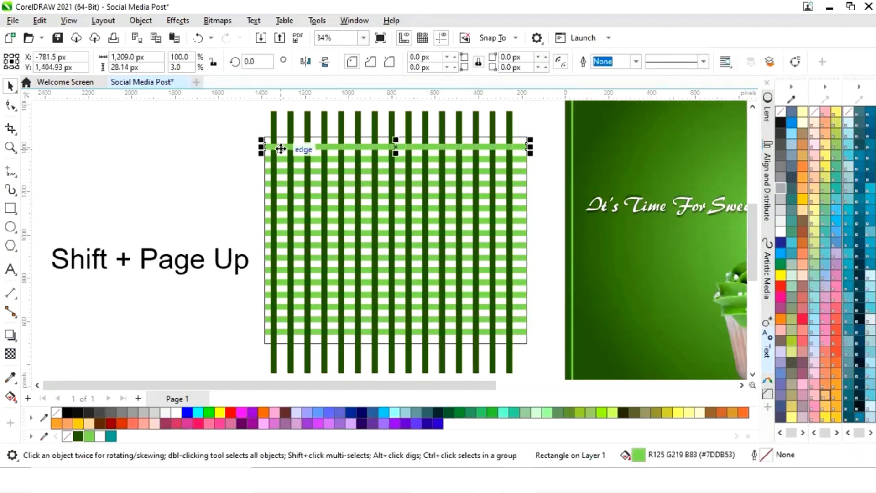
pyautogui.click(282, 175)
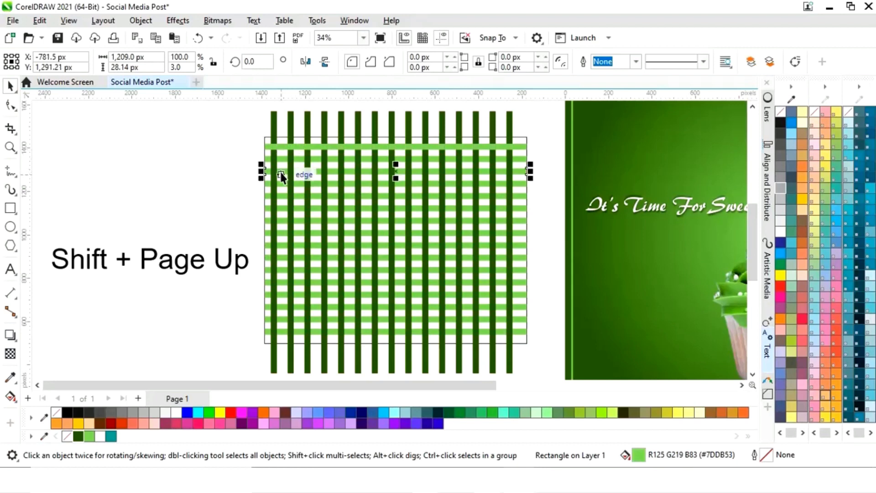
pyautogui.hotkey('shift', 'pageup')
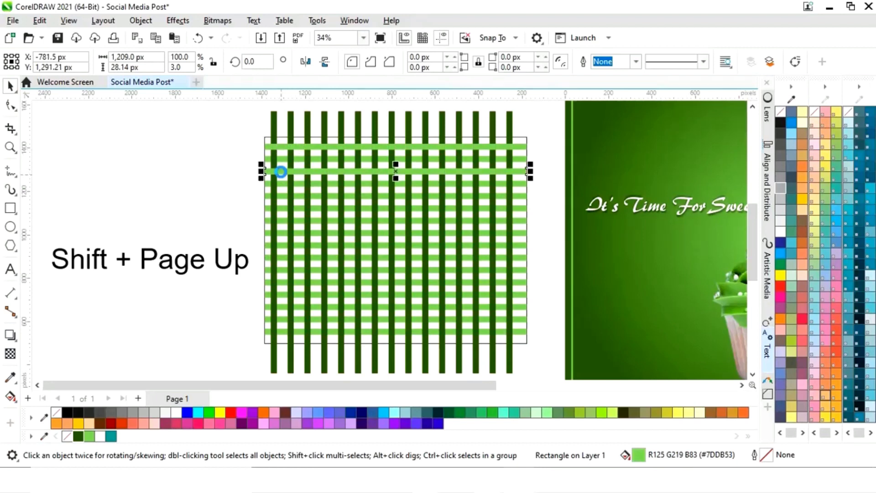
pyautogui.click(281, 194)
pyautogui.hotkey('shift', 'pageup')
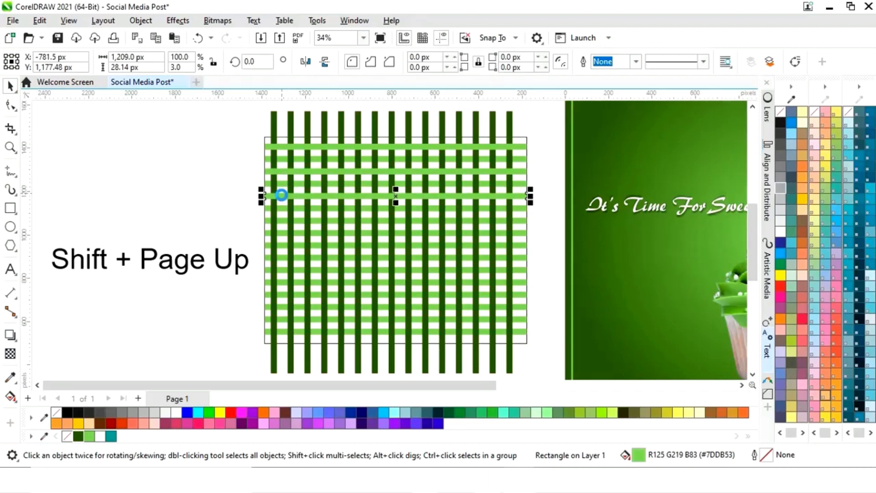
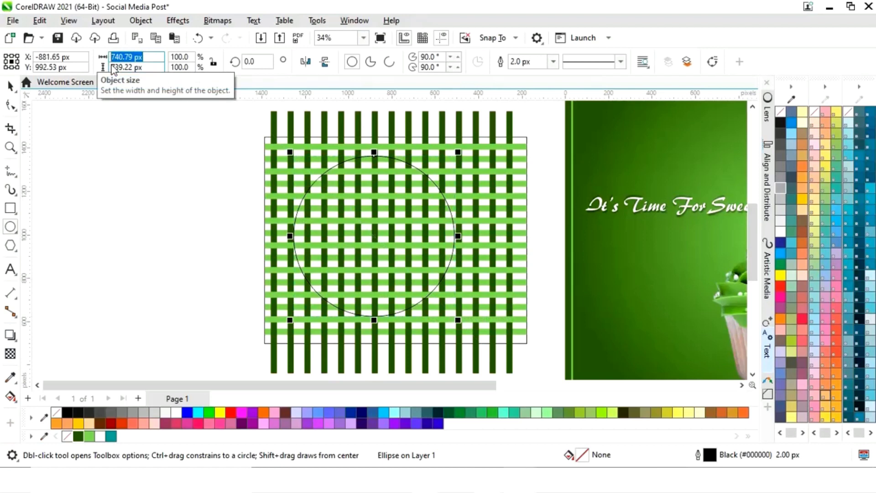
# Resize the circle to 700 × 700 px, align it horizontally with the striped rectangle's centre and nudge it down 10 px
pyautogui.write('700')
pyautogui.press('Tab')
pyautogui.write('7')
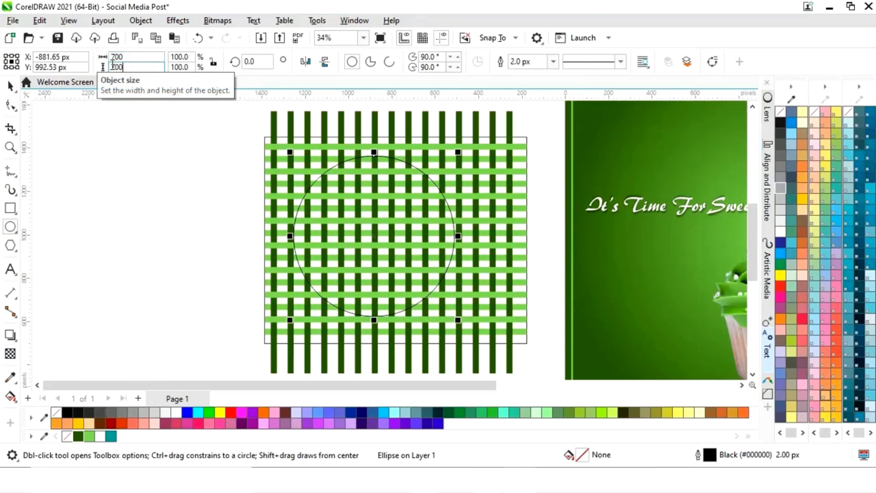
pyautogui.write('00')
pyautogui.click(11, 90)
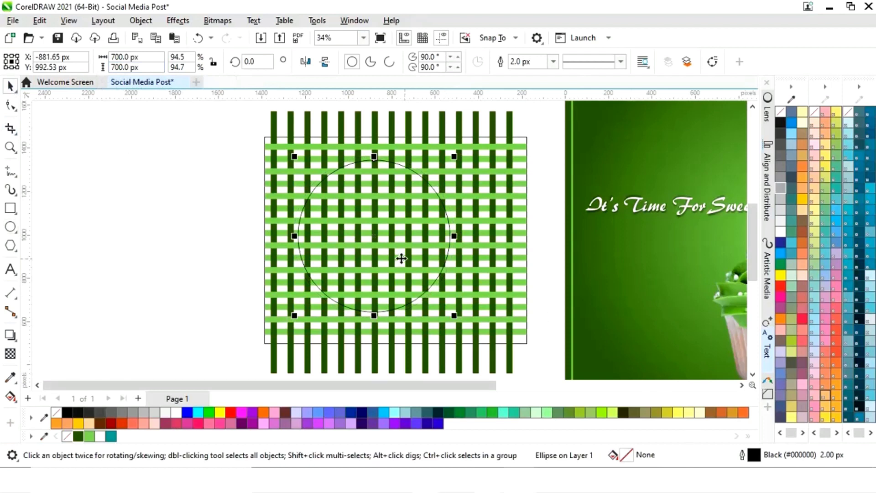
pyautogui.moveTo(374, 236); pyautogui.dragTo(399, 235)
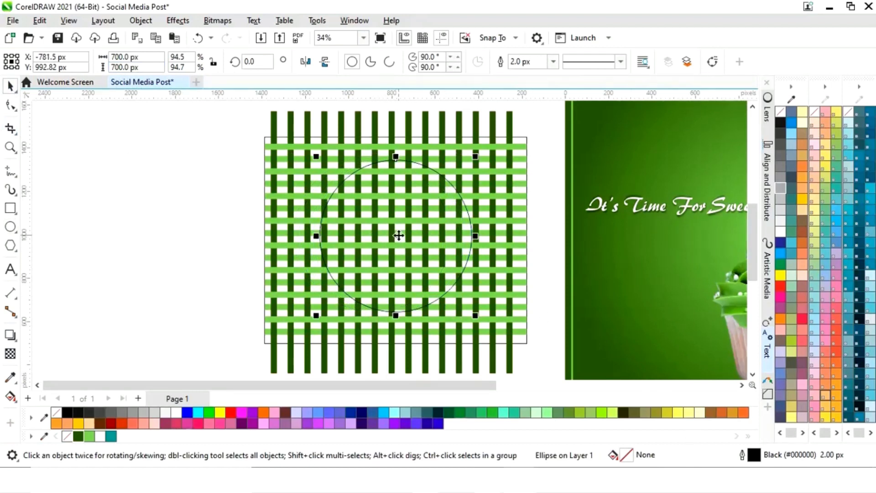
pyautogui.press('Down')
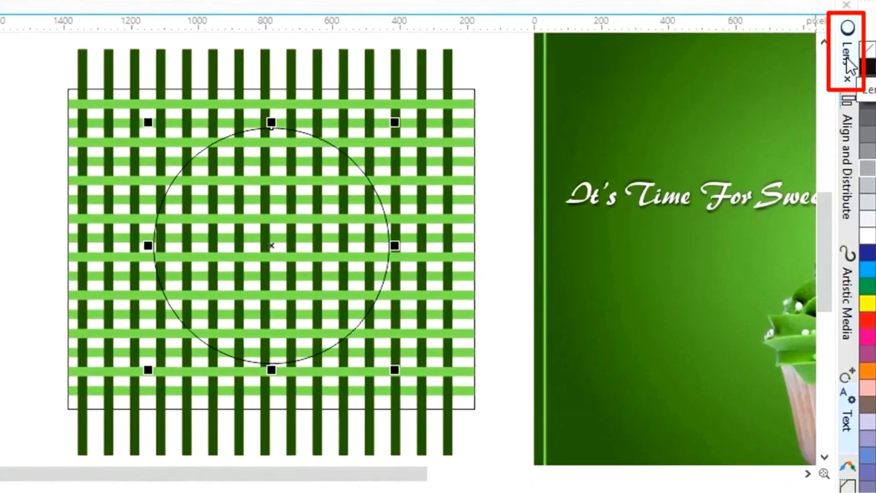
# Apply a Fish Eye lens to the circle at a rate of 80% and freeze it
pyautogui.click(839, 63)
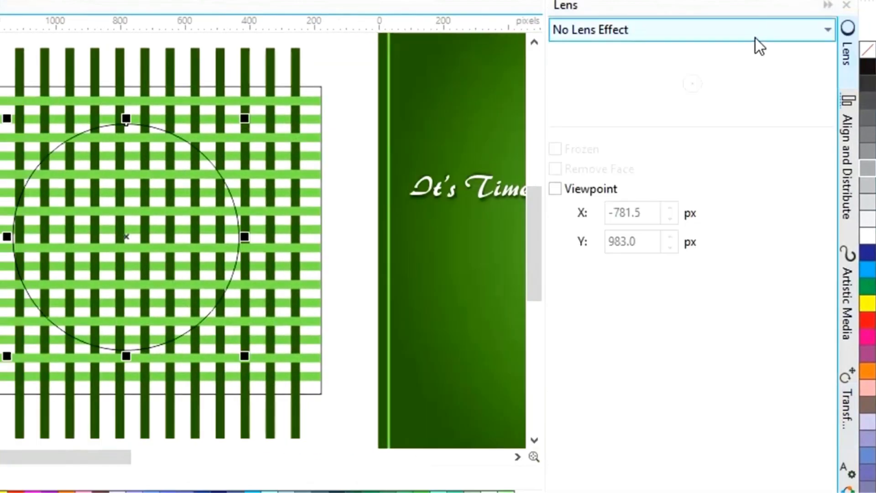
pyautogui.click(823, 31)
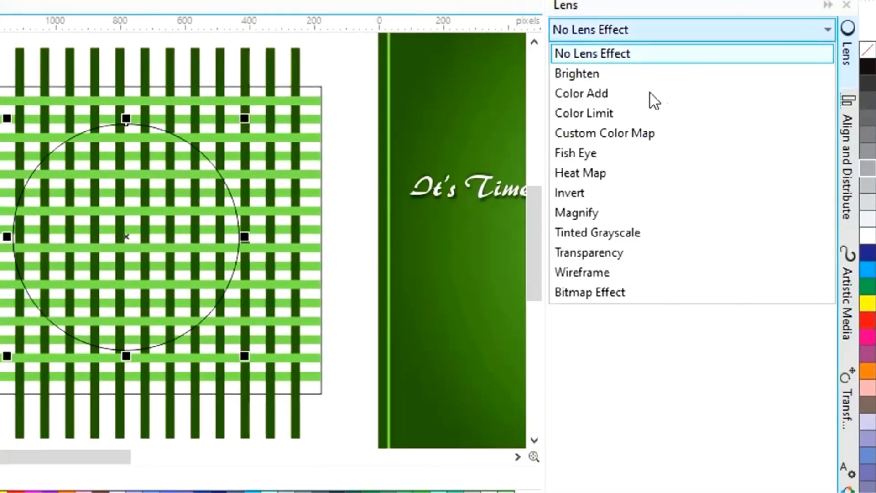
pyautogui.click(600, 153)
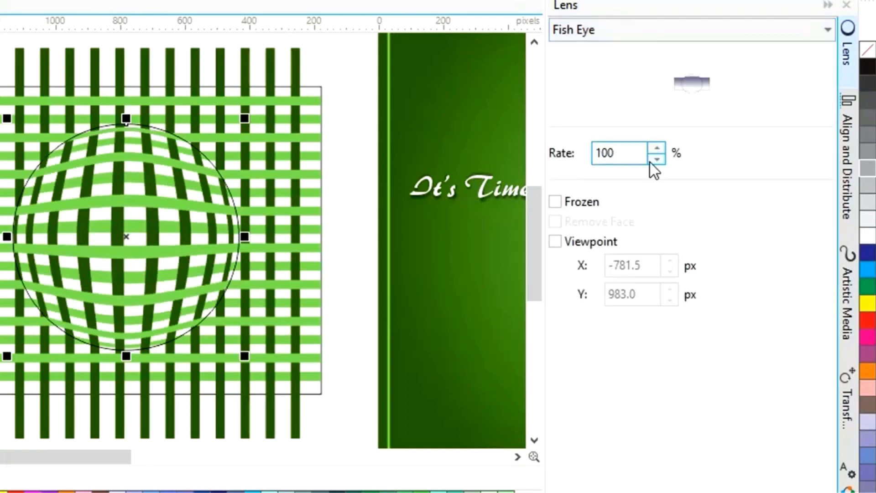
pyautogui.click(657, 159)
pyautogui.click(657, 159)
pyautogui.click(657, 160)
pyautogui.click(657, 160)
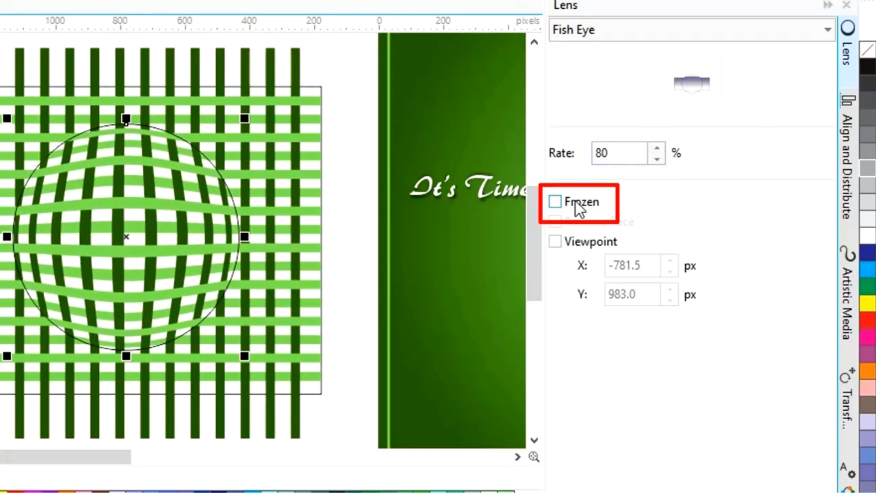
pyautogui.click(557, 202)
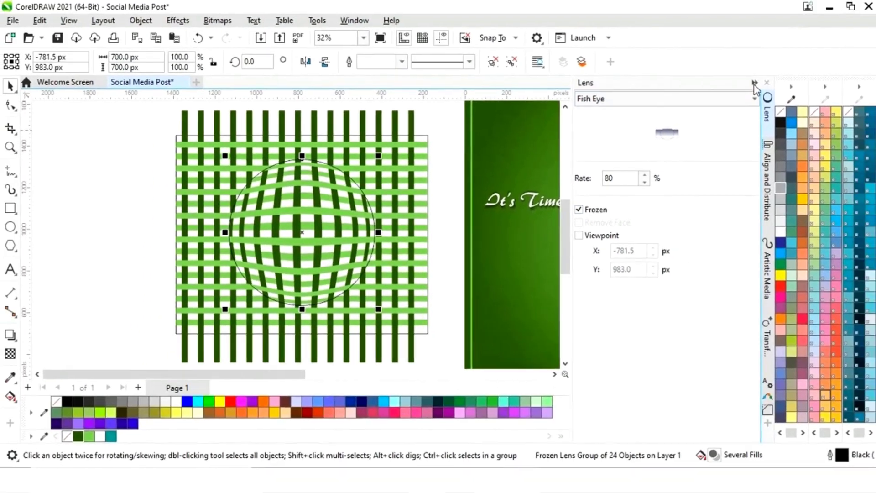
# Move the frozen fish-eye sphere onto the poster below the "It's Time For Sweets" tagline and remove its outline
pyautogui.click(754, 82)
pyautogui.moveTo(393, 238); pyautogui.dragTo(626, 296)
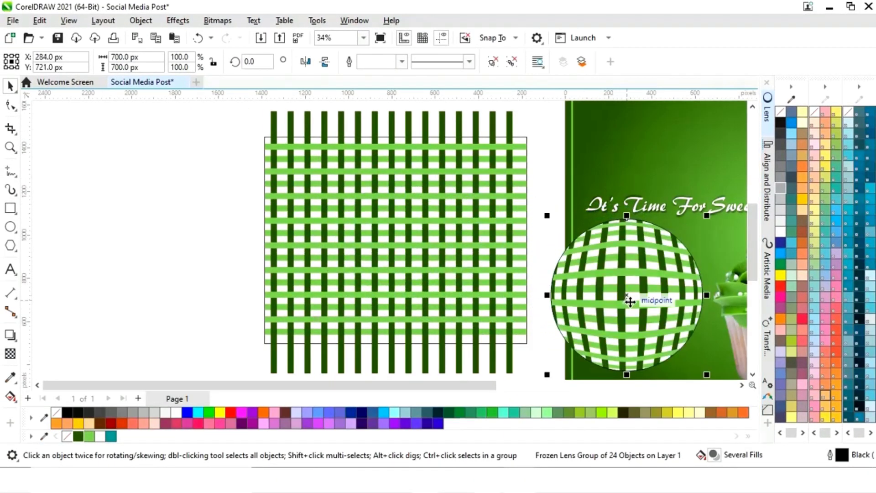
pyautogui.rightClick(56, 413)
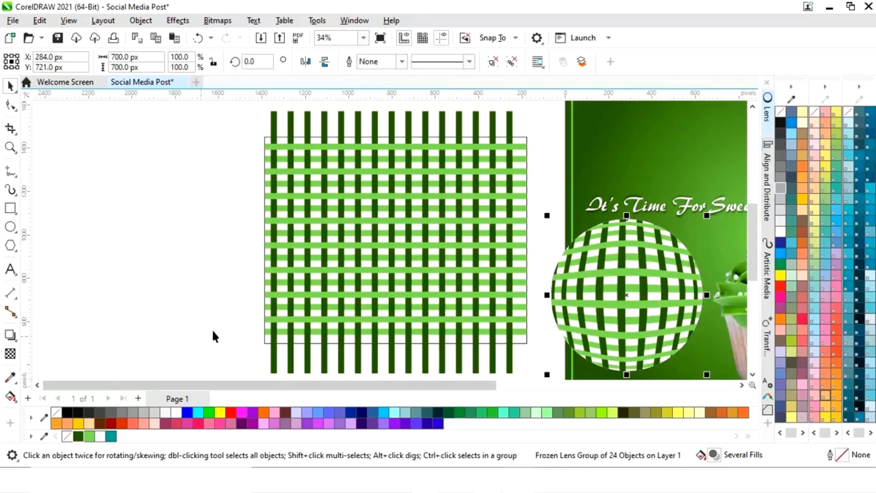
# Delete the original woven stripe pattern together with its rectangle beside the poster
pyautogui.scroll(-2, 283, 310)
pyautogui.moveTo(240, 177); pyautogui.dragTo(421, 361)
pyautogui.press('Delete')
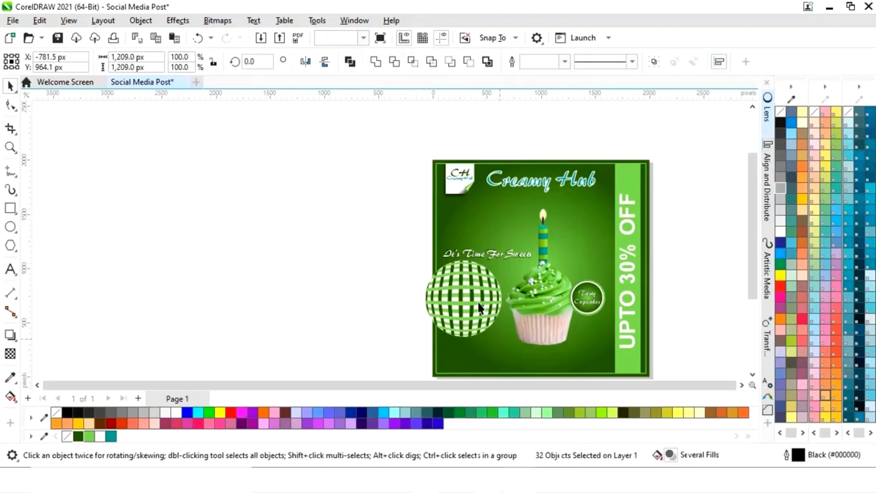
# Shrink the striped sphere to about 298 px and place it partly behind the cupcake's frosting on the tagline side
pyautogui.click(481, 297)
pyautogui.moveTo(504, 256); pyautogui.dragTo(534, 264)
pyautogui.hotkey('shift', 'F4')
pyautogui.press('Escape')
pyautogui.click(360, 261)
pyautogui.moveTo(372, 234); pyautogui.dragTo(369, 237)
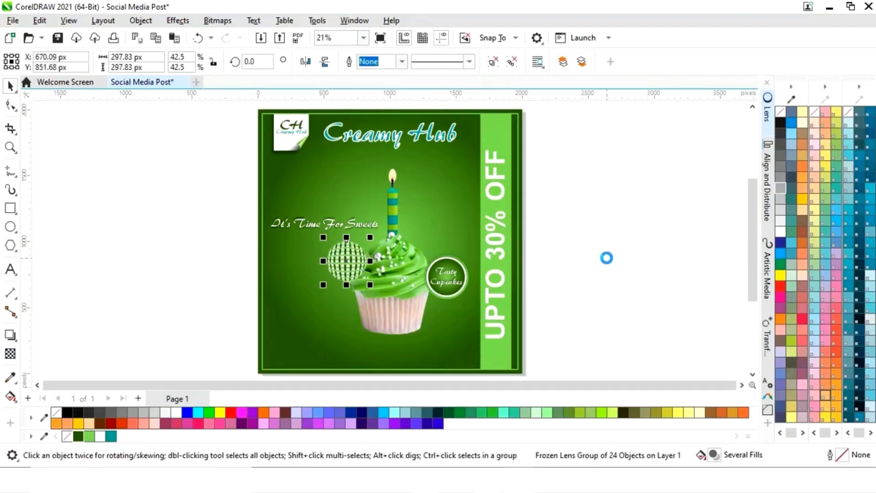
pyautogui.click(570, 270)
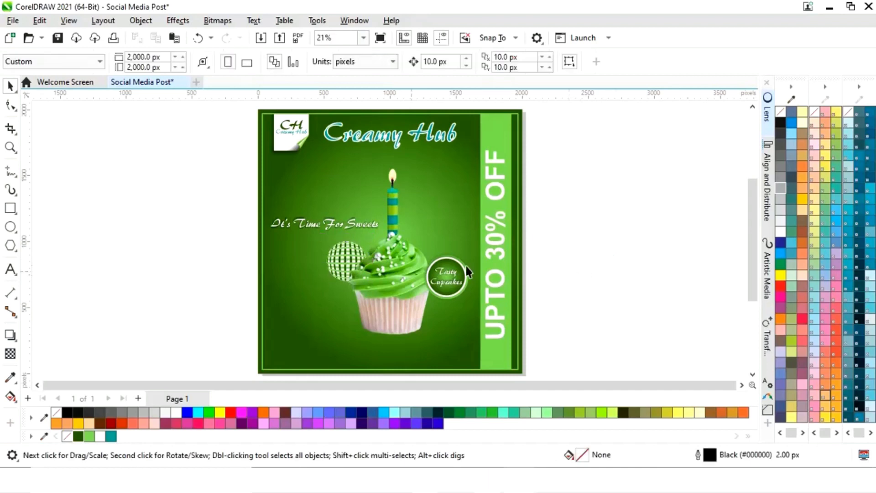
pyautogui.click(341, 264)
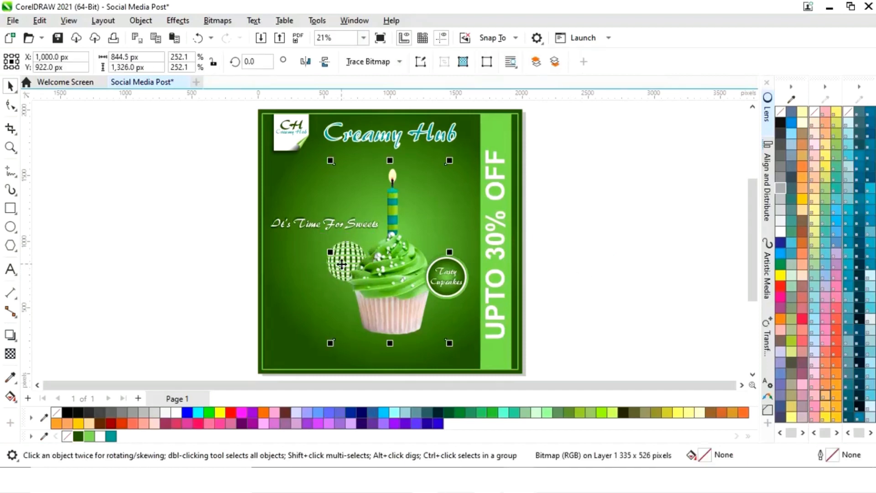
pyautogui.click(574, 259)
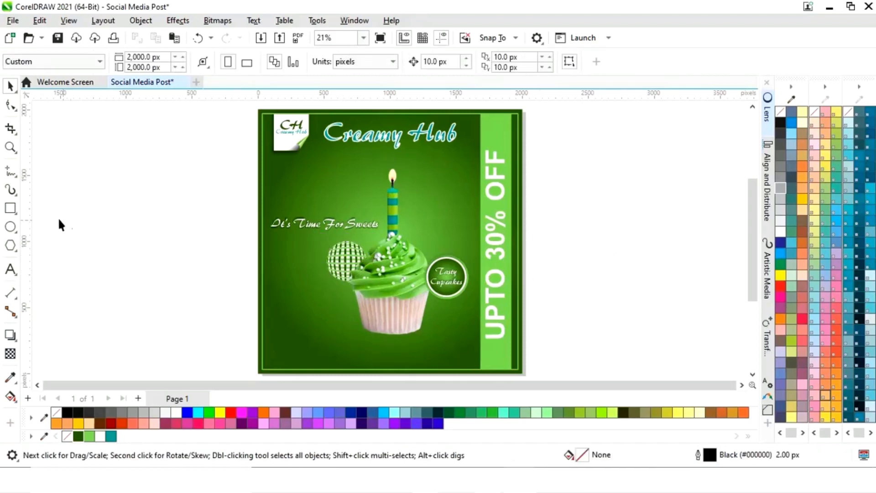
# Draw a rectangle about 491 × 98 px near the poster's bottom edge, beside the discount strip
pyautogui.click(10, 210)
pyautogui.moveTo(407, 354); pyautogui.dragTo(473, 367)
pyautogui.press('z')
pyautogui.scroll(-1, 473, 360)
pyautogui.moveTo(348, 294); pyautogui.dragTo(509, 365)
pyautogui.moveTo(450, 247); pyautogui.dragTo(445, 237)
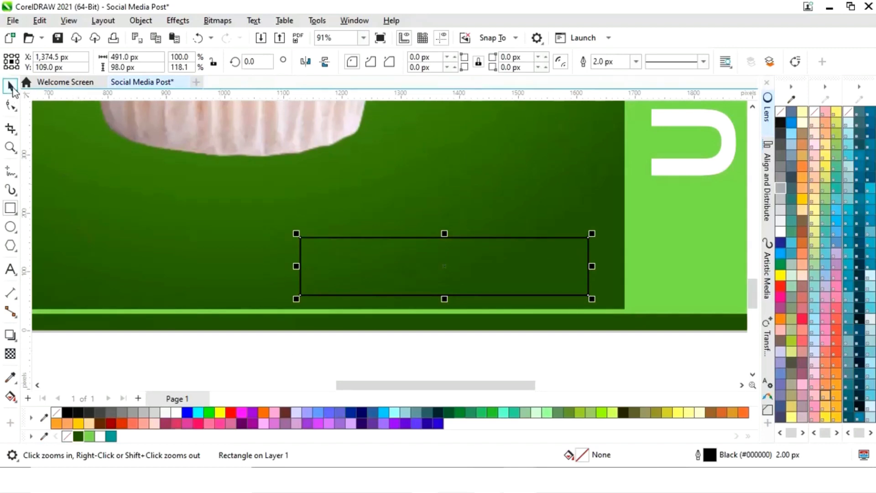
# Give the rectangle a light green fill (#7DDB53) without outline and place a copy about 145 px right and 128 px down
pyautogui.click(11, 87)
pyautogui.click(88, 436)
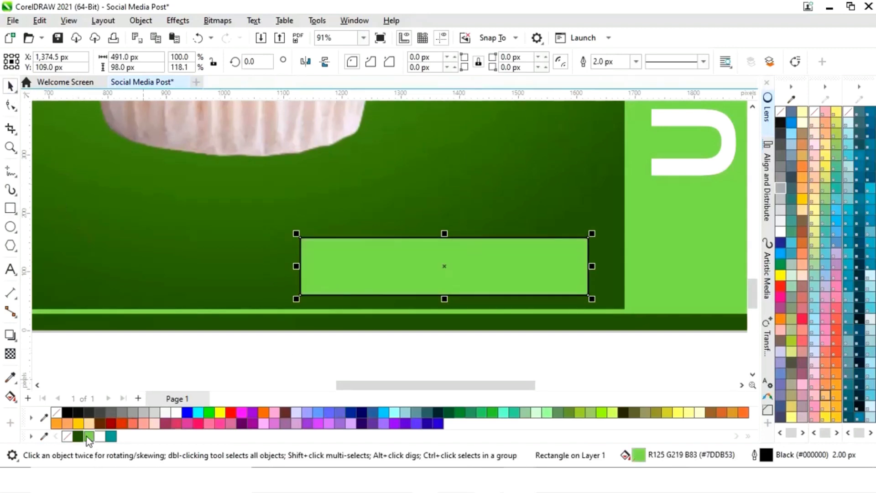
pyautogui.rightClick(67, 438)
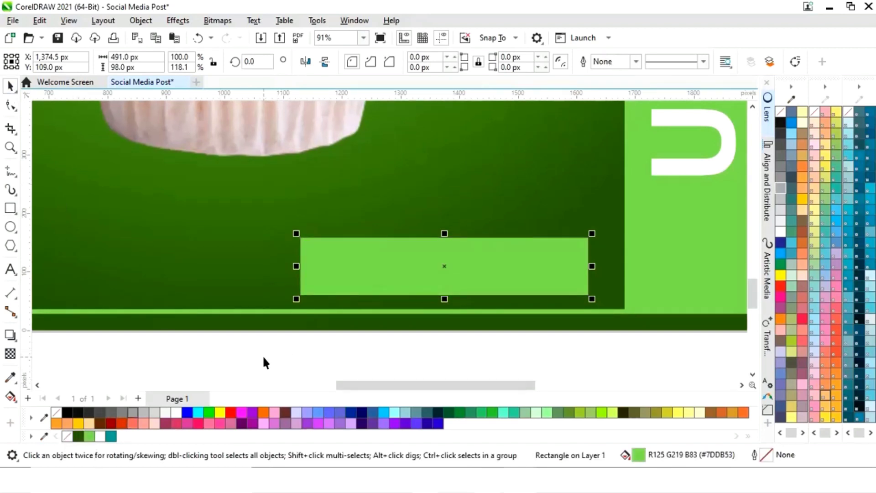
pyautogui.moveTo(434, 272); pyautogui.dragTo(529, 341)
pyautogui.click(307, 345)
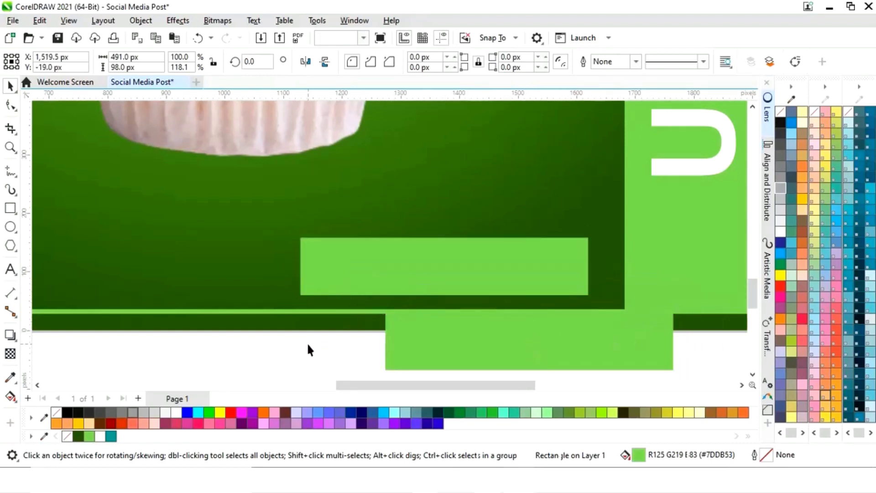
# Give the original light green rectangle scalloped corners with a radius of 49 px
pyautogui.click(340, 265)
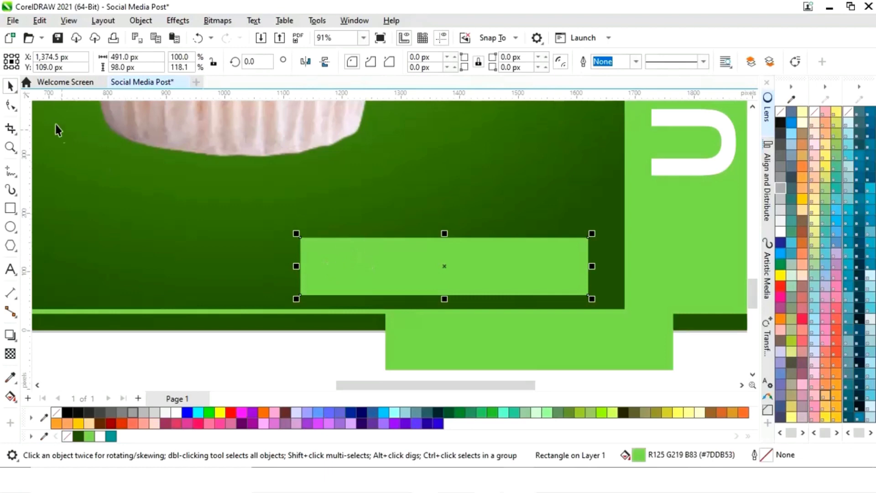
pyautogui.click(10, 106)
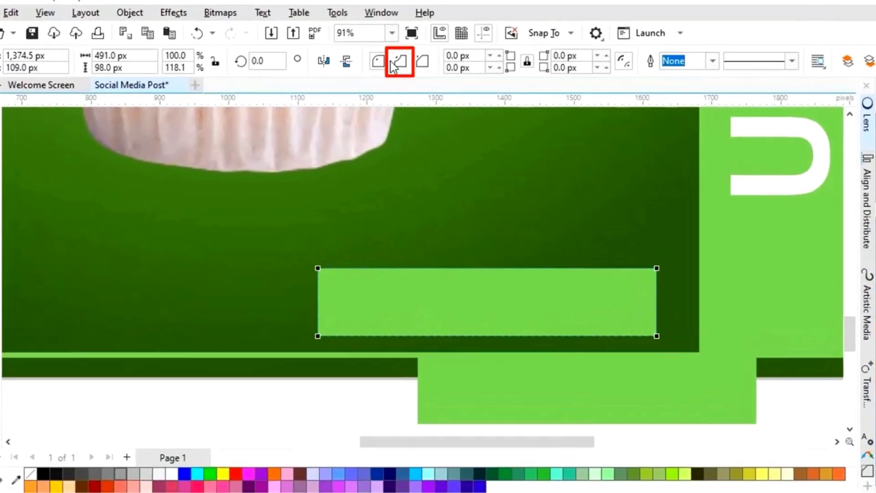
pyautogui.click(395, 64)
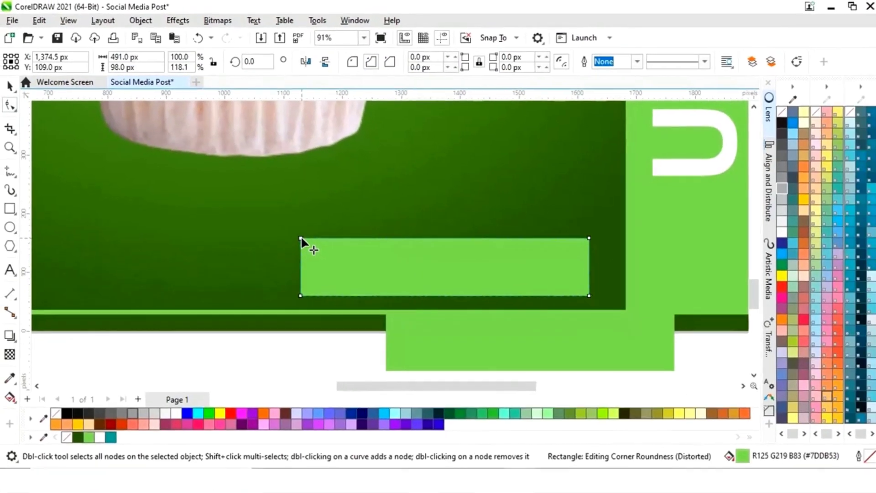
pyautogui.moveTo(328, 285); pyautogui.dragTo(373, 284)
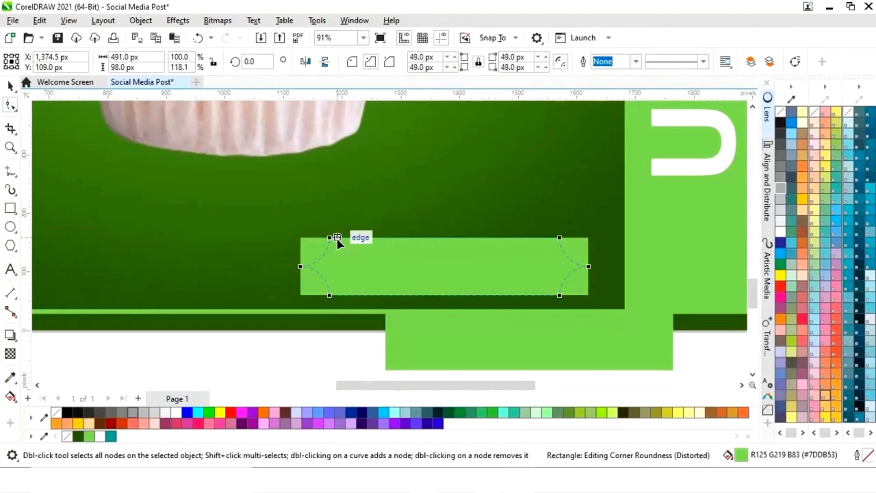
# Finish scalloping the original rectangle's corners and fill the resulting label with white
pyautogui.moveTo(336, 238); pyautogui.dragTo(337, 238)
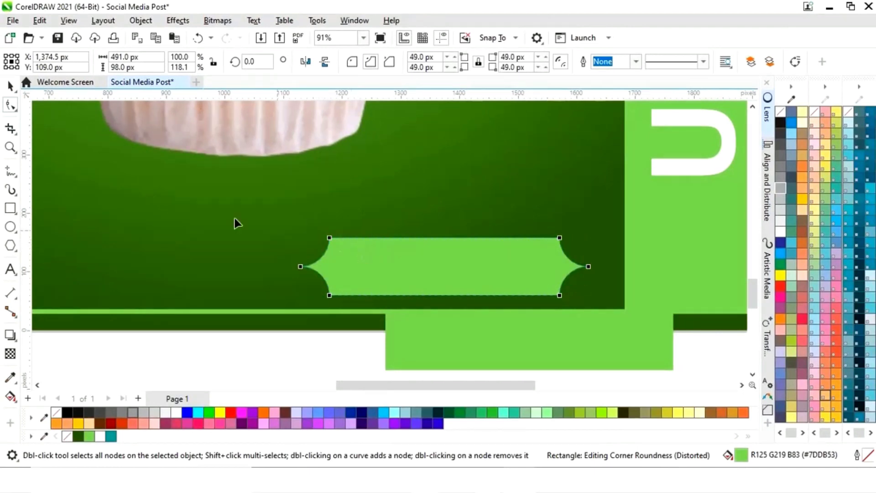
pyautogui.click(10, 86)
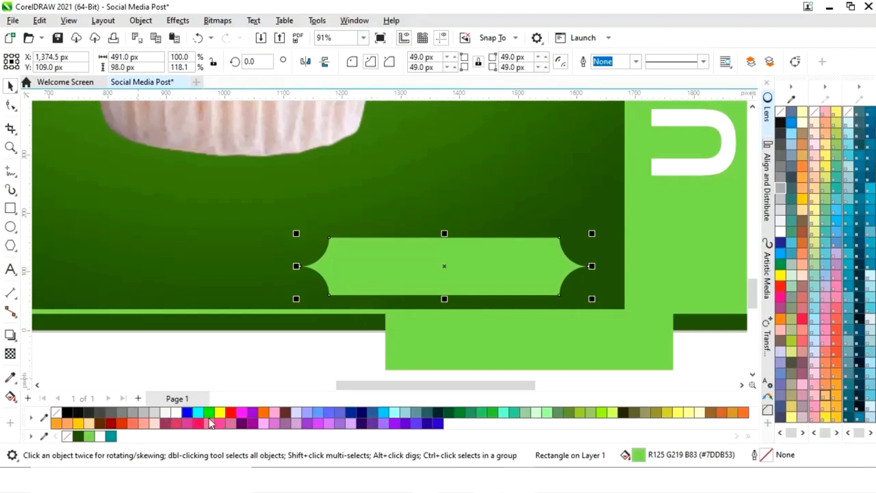
pyautogui.click(177, 412)
pyautogui.click(278, 355)
# Align the plain light green rectangle to the white scalloped label, centred both horizontally and vertically
pyautogui.click(422, 344)
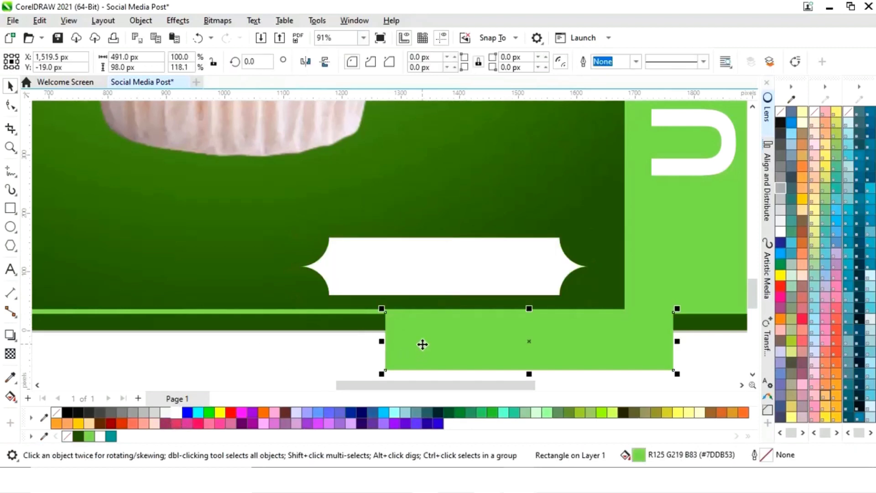
pyautogui.keyDown('shift'); pyautogui.click(487, 274); pyautogui.keyUp('shift')
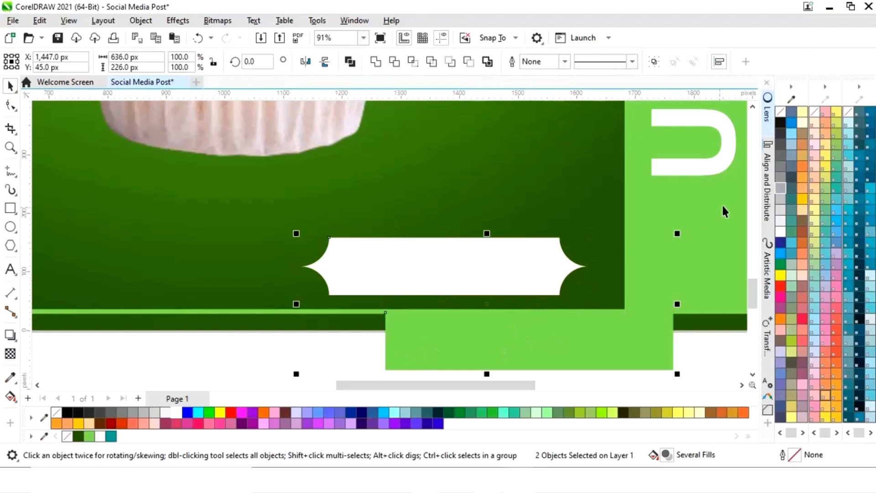
pyautogui.click(767, 193)
pyautogui.click(625, 144)
pyautogui.click(677, 119)
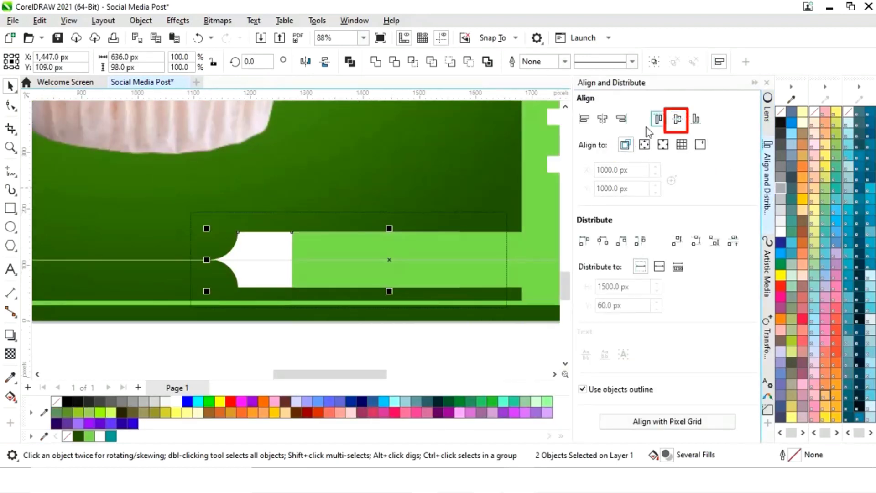
pyautogui.click(603, 120)
pyautogui.click(754, 83)
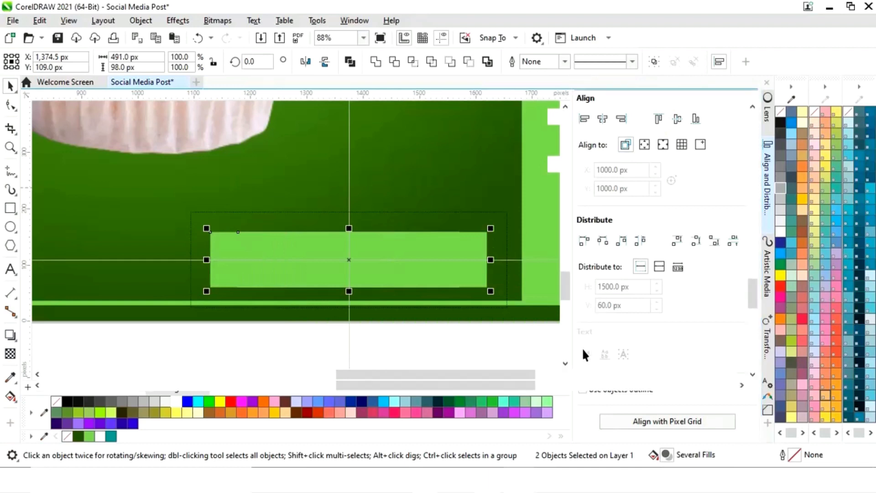
# Move the plain light green rectangle one level back, behind the white scalloped label
pyautogui.click(513, 277)
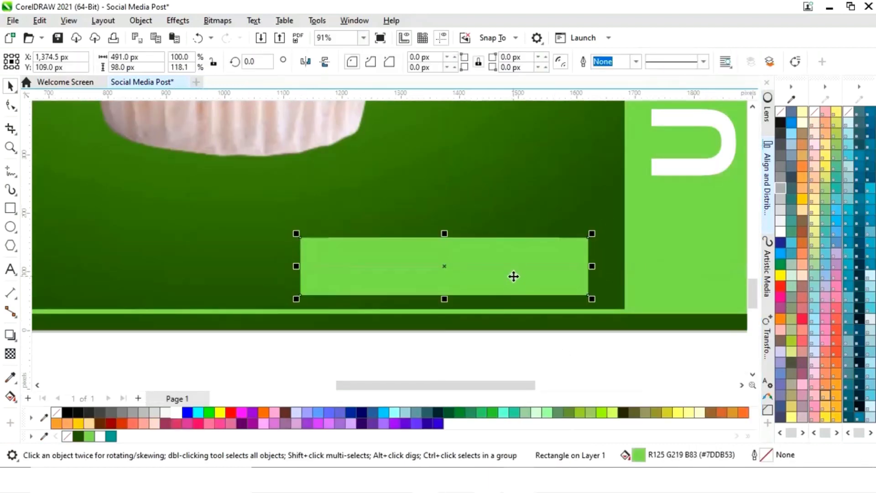
pyautogui.hotkey('ctrl', 'pagedown')
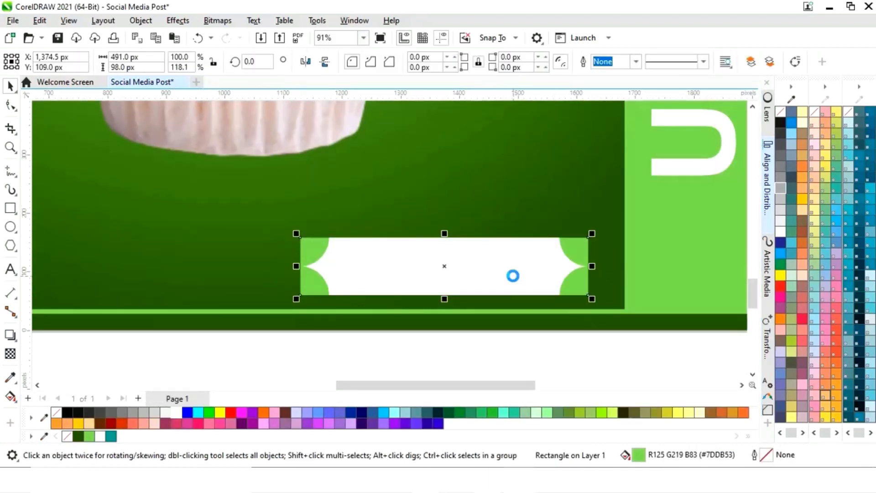
pyautogui.click(535, 342)
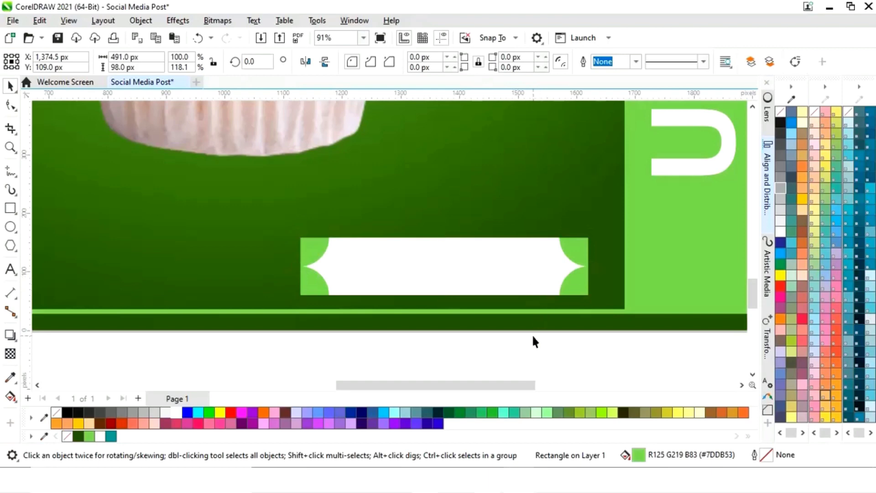
# Add a one-step inward contour of about 10 px to the white scalloped label
pyautogui.click(481, 256)
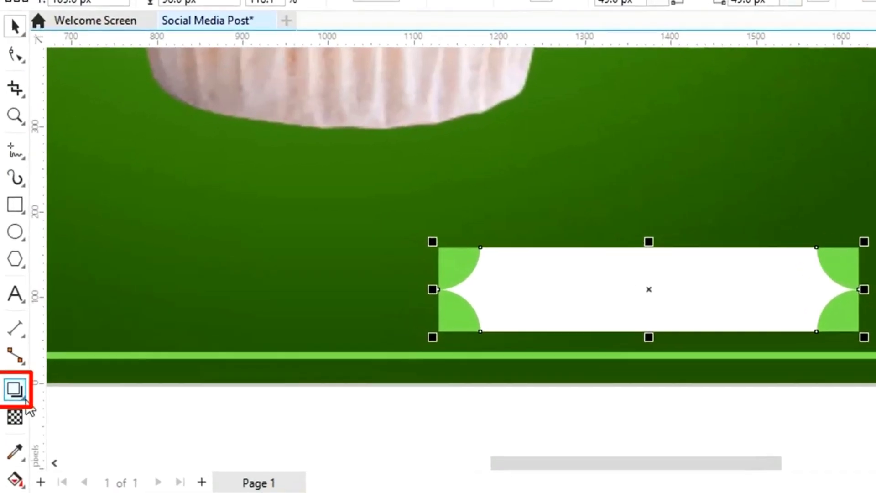
pyautogui.click(11, 336)
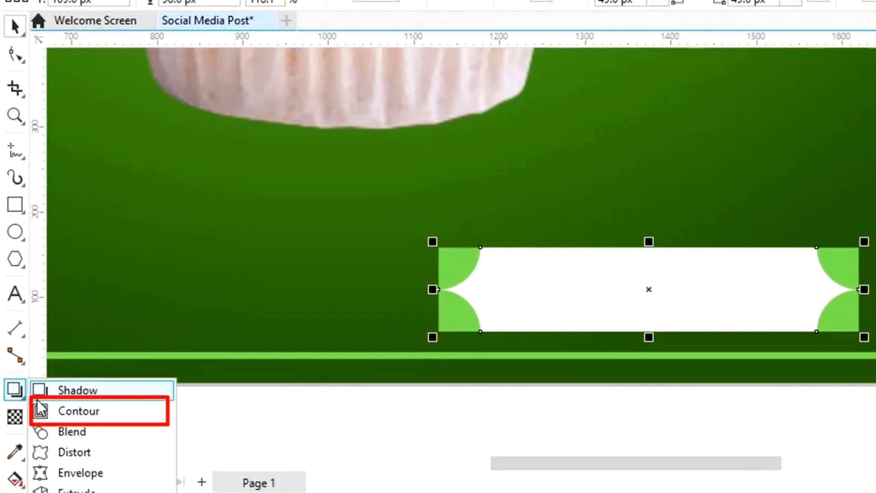
pyautogui.click(39, 410)
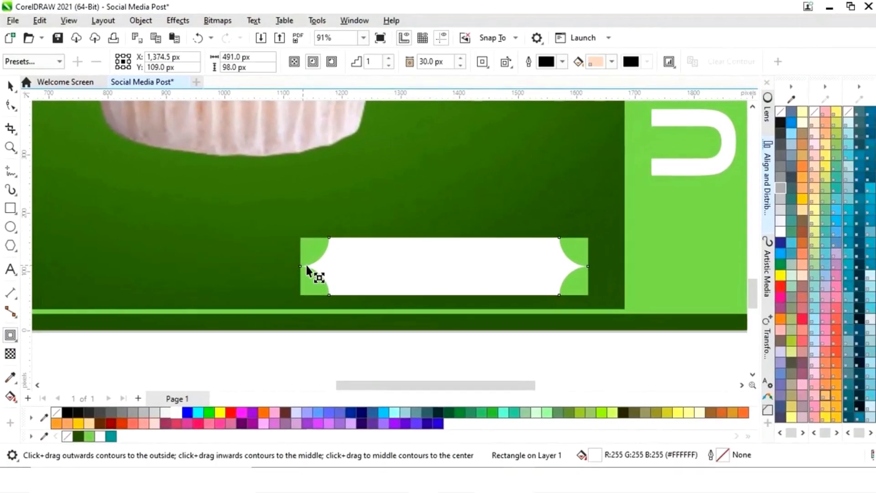
pyautogui.moveTo(306, 264); pyautogui.dragTo(308, 269)
pyautogui.click(10, 86)
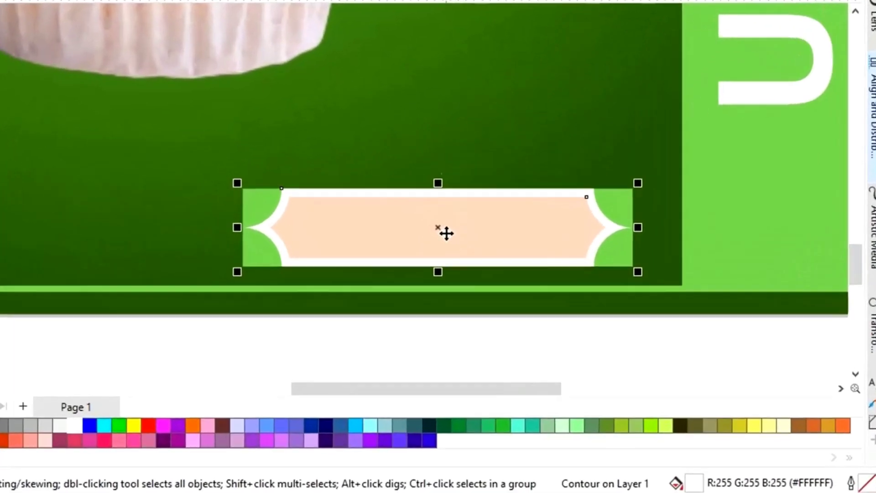
# Break the contour apart and fill its inner shape with dark green (#2D6102)
pyautogui.rightClick(447, 233)
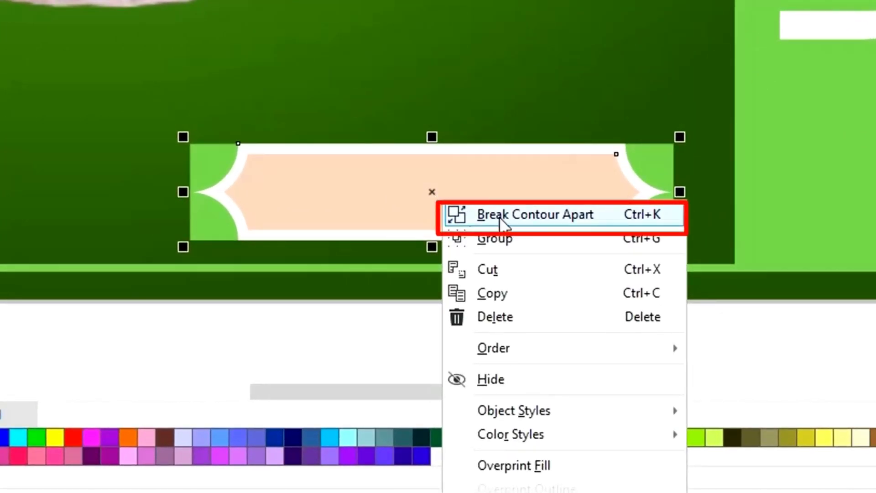
pyautogui.click(499, 218)
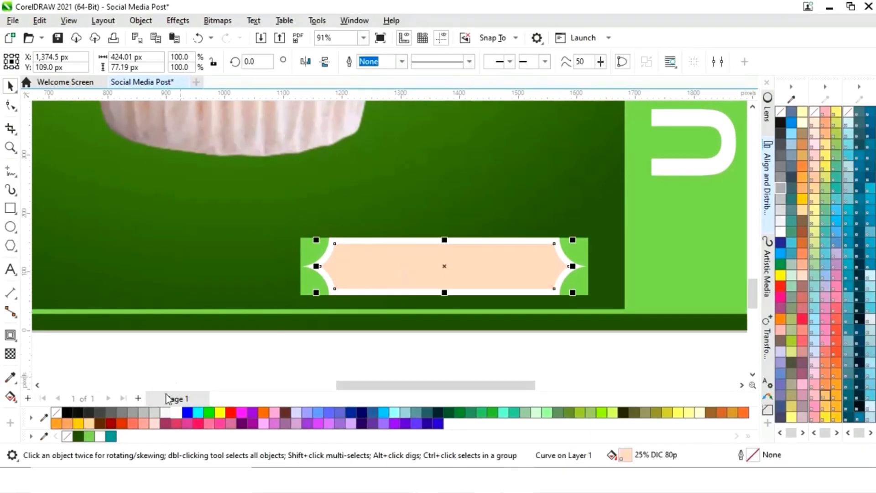
pyautogui.click(78, 436)
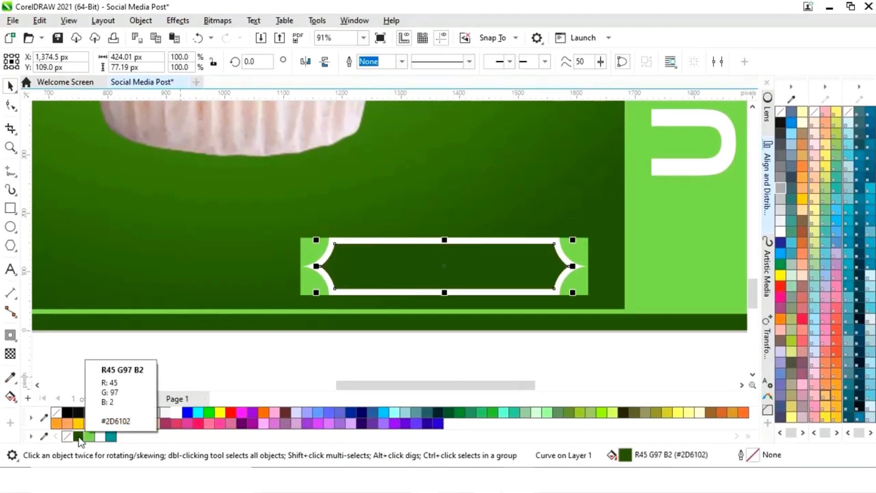
pyautogui.click(393, 355)
# Add the text "ORDER NOW" in Arial, shrink it to about 241 px wide and centre it inside the label
pyautogui.click(10, 269)
pyautogui.click(445, 61)
pyautogui.click(421, 101)
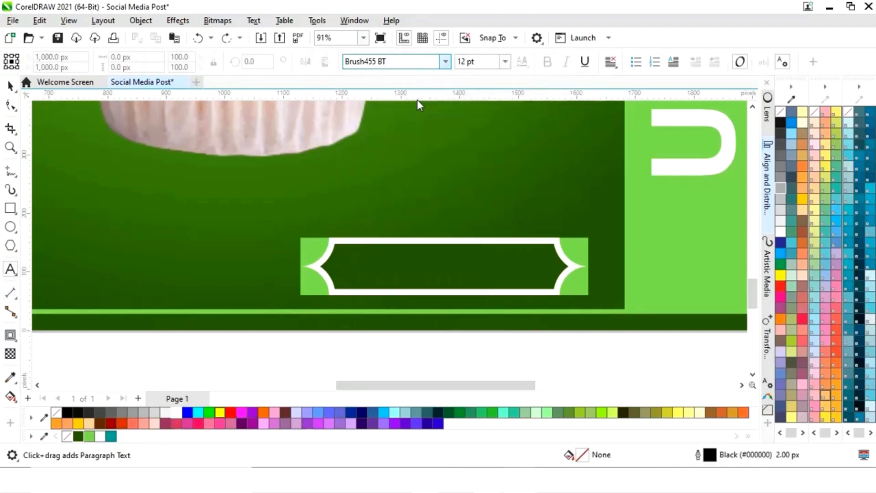
pyautogui.click(351, 350)
pyautogui.write('ORDER NOW')
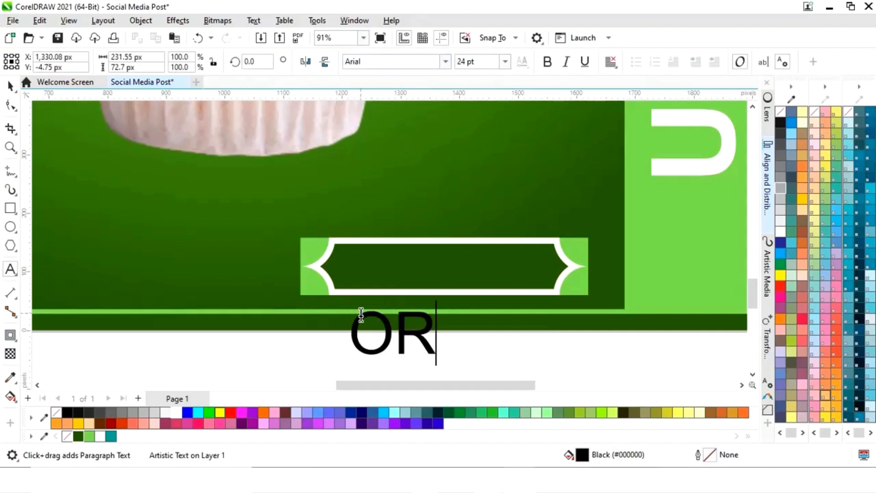
pyautogui.click(10, 86)
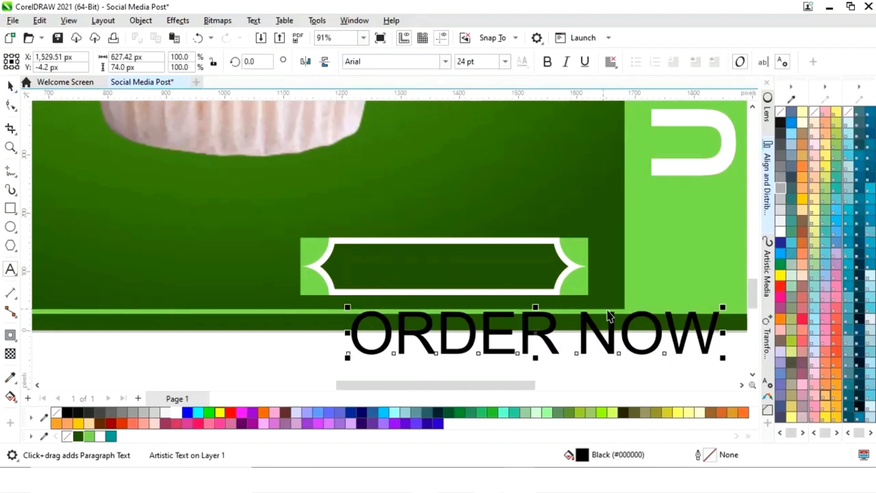
pyautogui.moveTo(724, 311); pyautogui.dragTo(669, 319)
pyautogui.moveTo(531, 335); pyautogui.dragTo(442, 268)
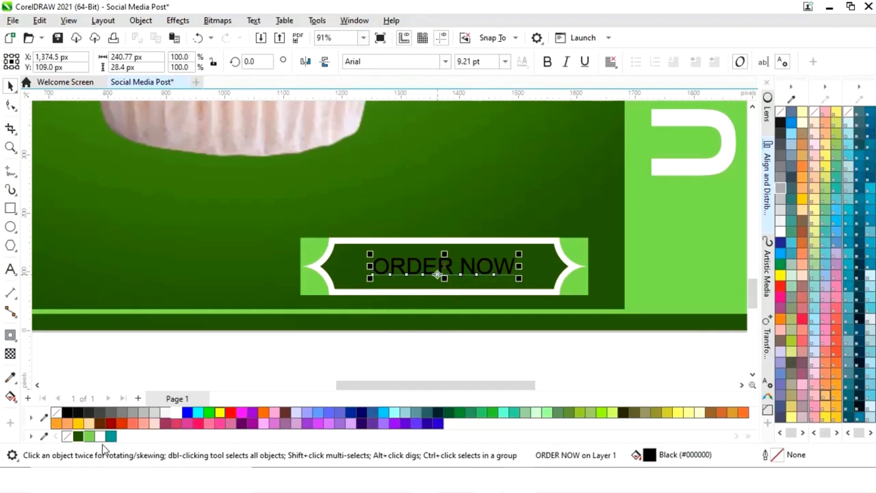
# Make the ORDER NOW text light green (#7DDB53) and bold, and enlarge it to nearly fill the dark inner panel
pyautogui.click(89, 436)
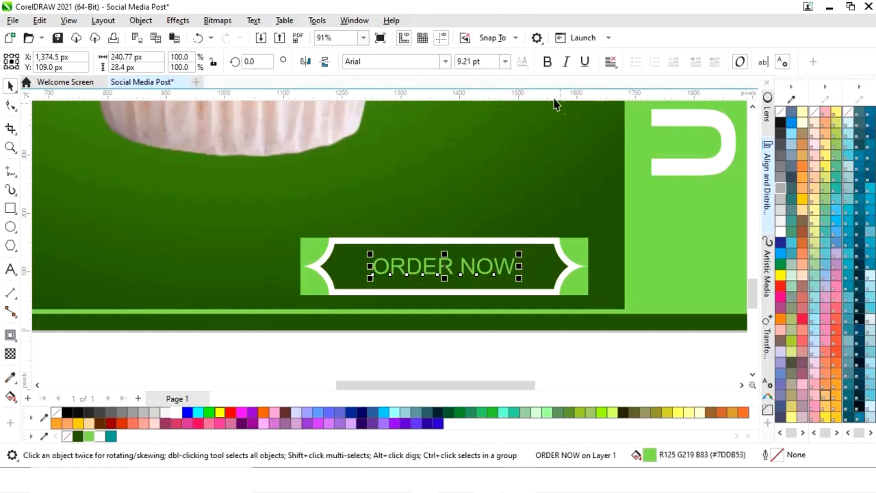
pyautogui.click(551, 67)
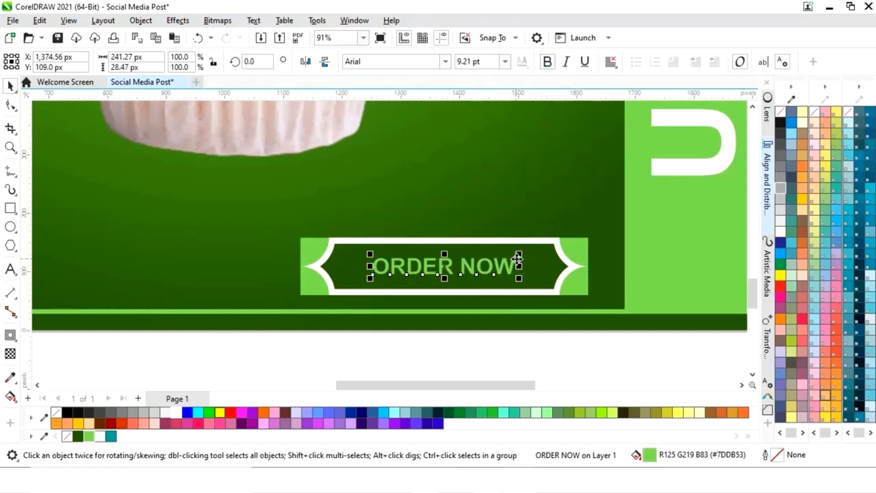
pyautogui.moveTo(519, 257); pyautogui.dragTo(540, 244)
pyautogui.click(486, 341)
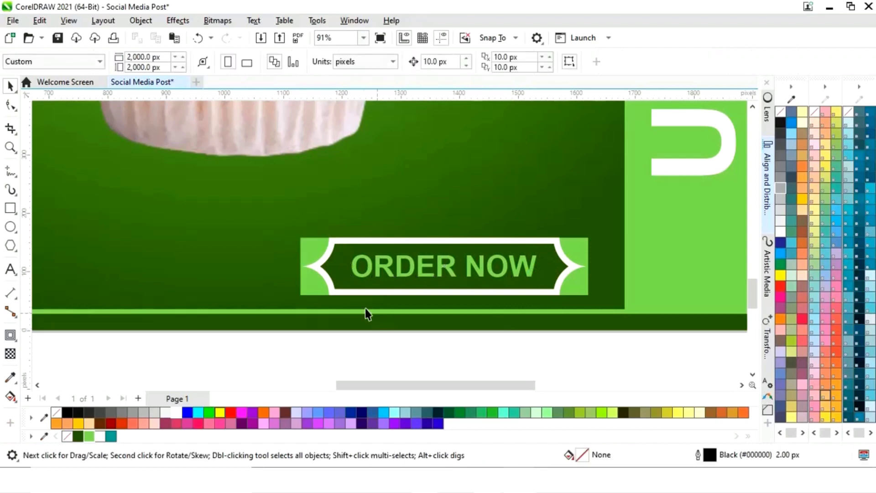
# Give the white scalloped shape a dark green outline
pyautogui.click(338, 298)
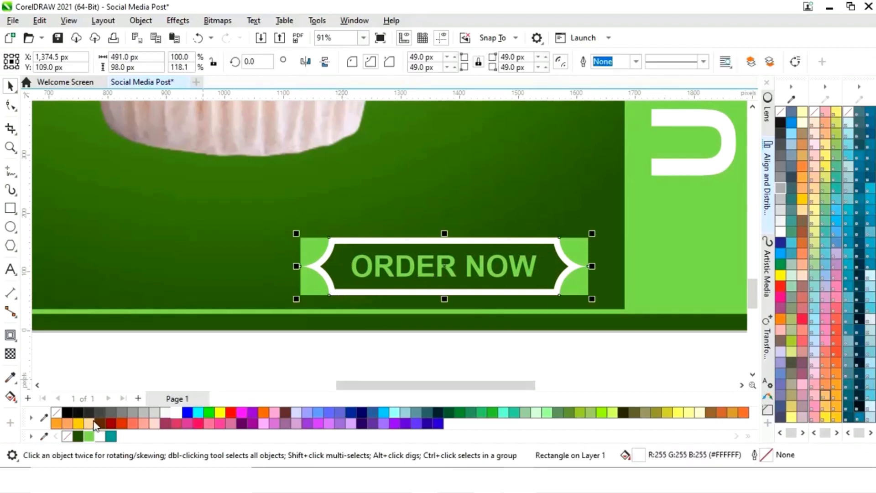
pyautogui.click(82, 437)
pyautogui.click(547, 353)
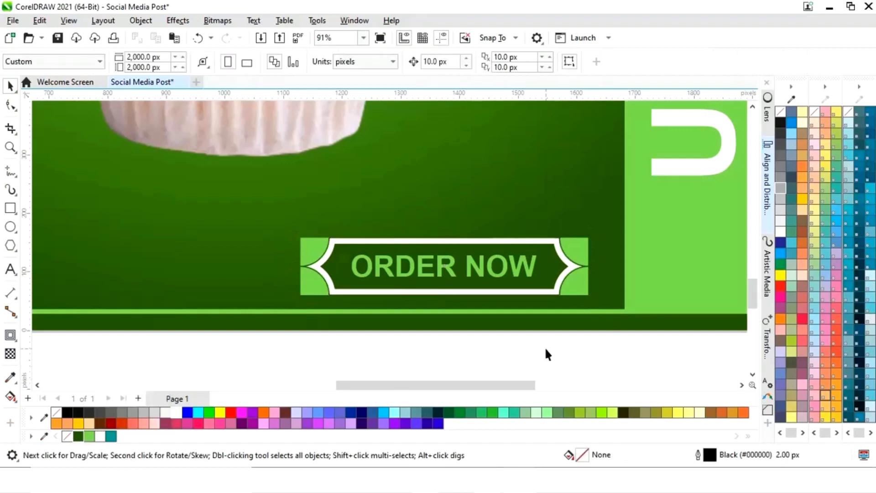
# Select all four parts of the ORDER NOW label and scale them down together to about 452 × 90 px
pyautogui.hotkey('shift', 'F4')
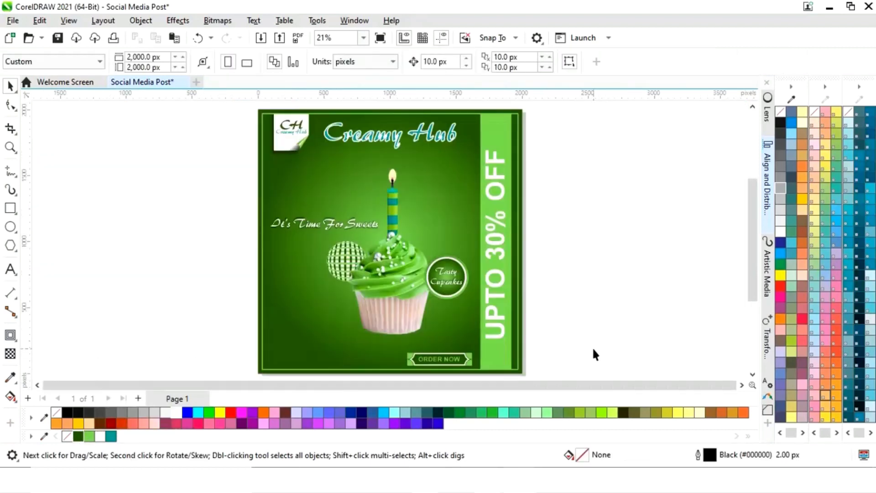
pyautogui.press('z')
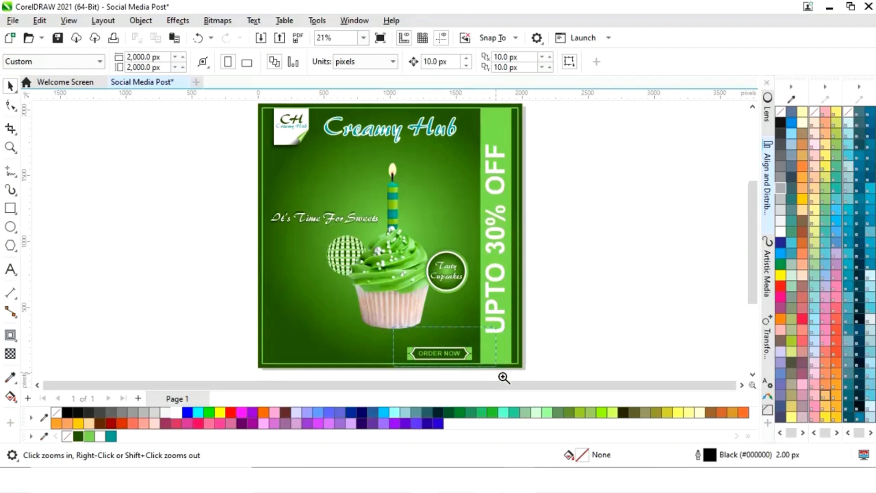
pyautogui.moveTo(391, 296); pyautogui.dragTo(483, 354)
pyautogui.press('space')
pyautogui.moveTo(600, 358); pyautogui.dragTo(174, 163)
pyautogui.moveTo(233, 201); pyautogui.dragTo(245, 204)
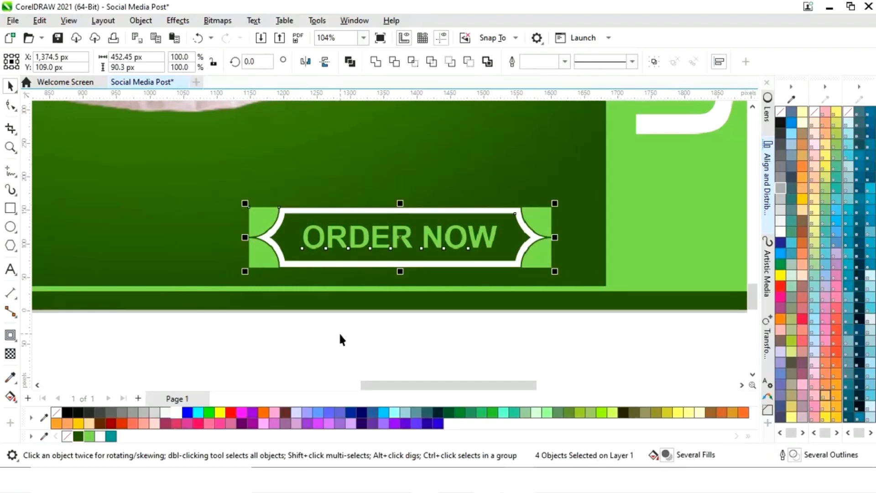
# Nudge the ORDER NOW label about 50 px right and 10 px down, towards the corner beside the discount strip
pyautogui.press('Right')
pyautogui.press('Right')
pyautogui.press('Right')
pyautogui.press('Right')
pyautogui.press('Right')
pyautogui.press('Down')
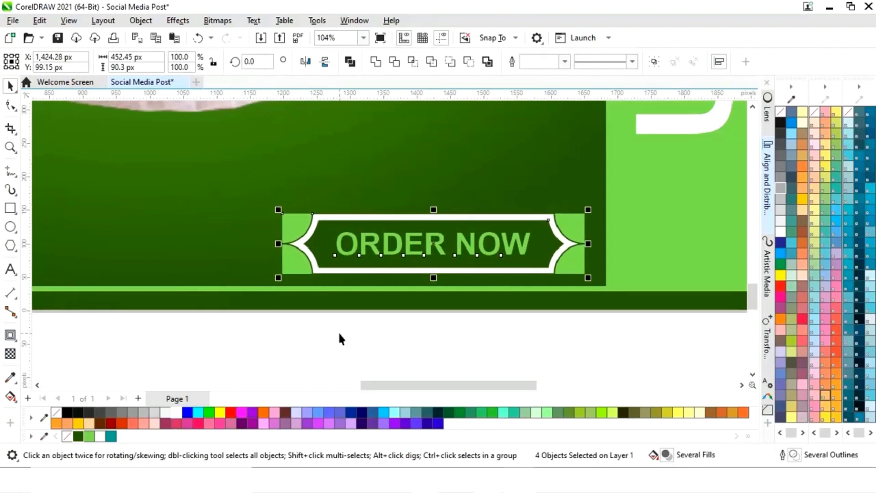
pyautogui.click(400, 339)
pyautogui.hotkey('shift', 'F4')
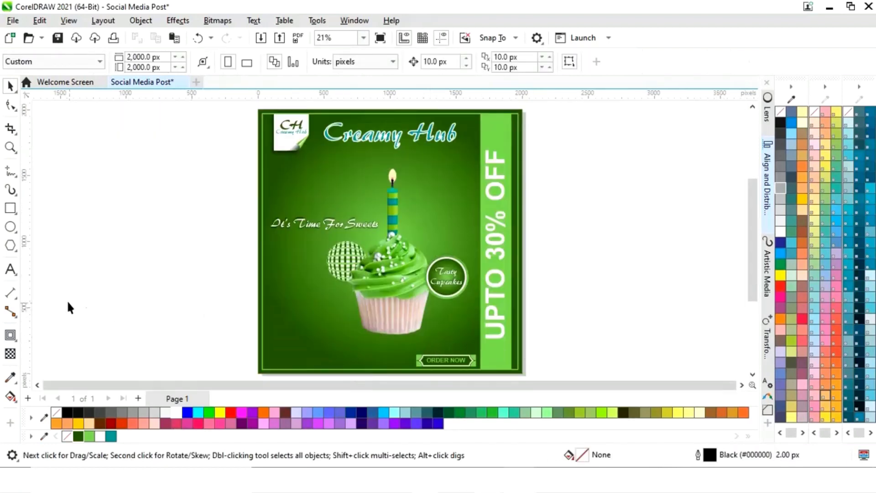
pyautogui.click(10, 269)
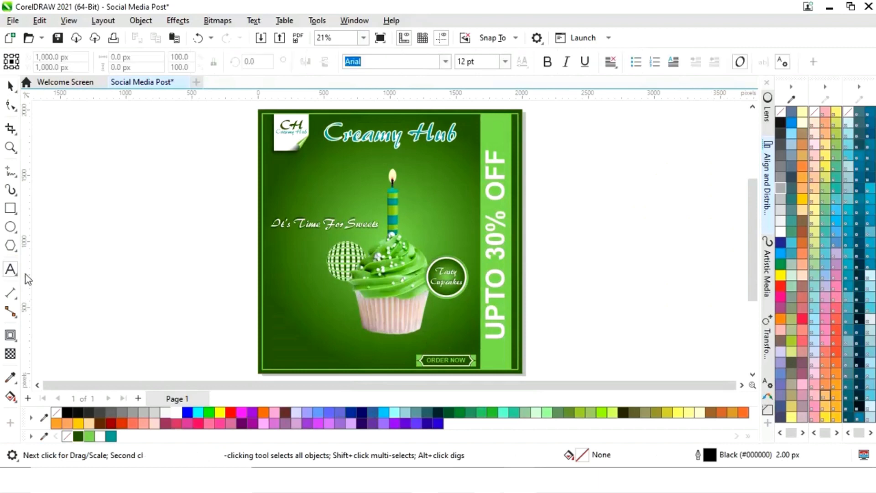
pyautogui.click(562, 308)
pyautogui.write('www.yo')
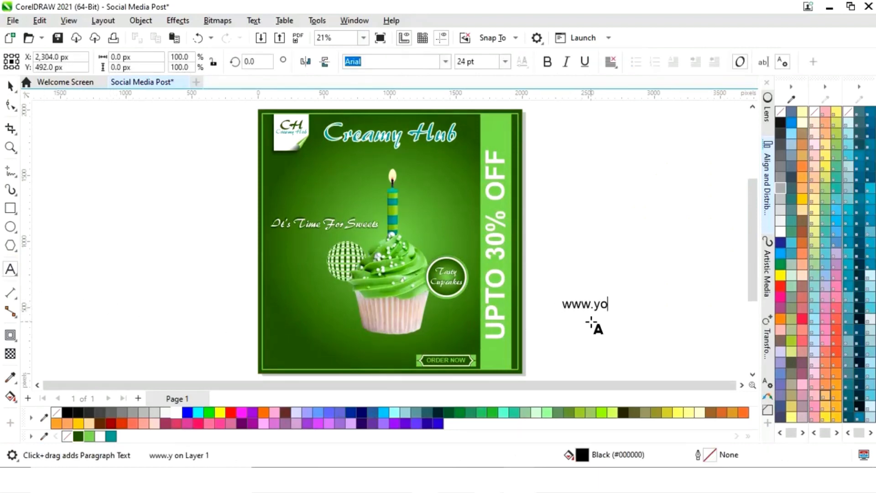
pyautogui.write('urwebsite.com')
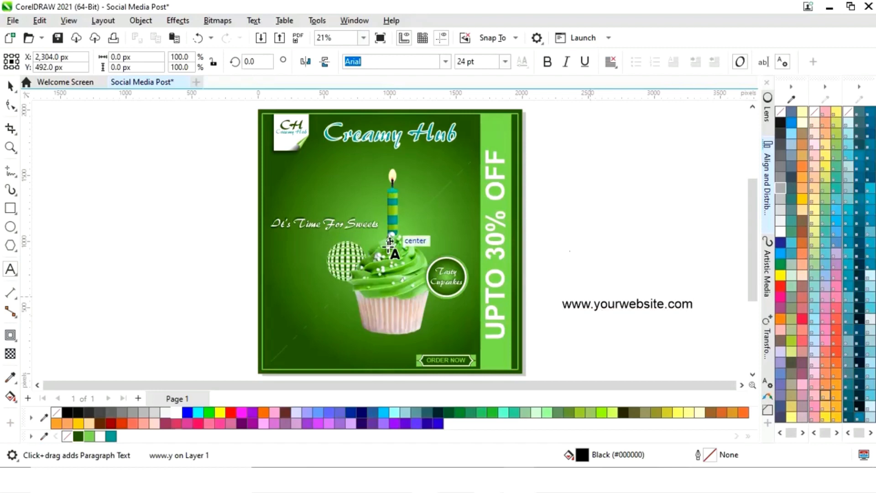
# Place the website text at the poster's lower-left corner, beside the ORDER NOW label, and fill it white
pyautogui.press('Escape')
pyautogui.moveTo(628, 306); pyautogui.dragTo(333, 361)
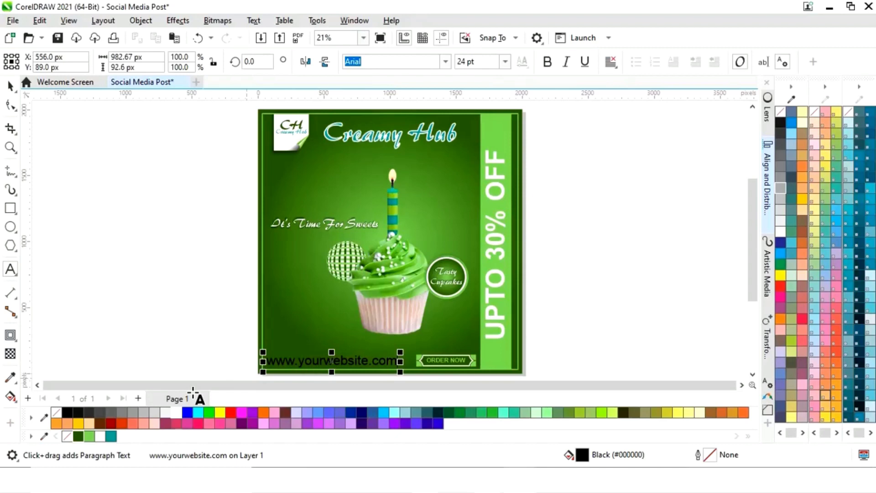
pyautogui.click(172, 412)
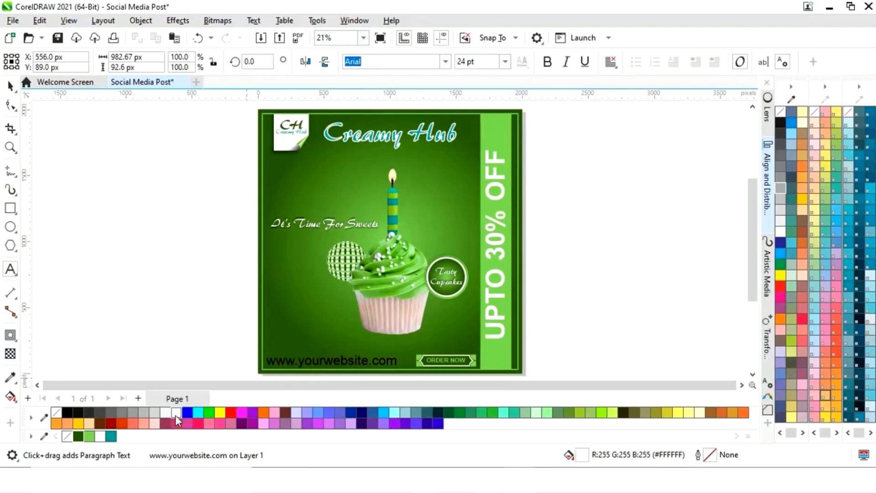
# Fill the website text white and set its font size to 12 pt
pyautogui.click(10, 86)
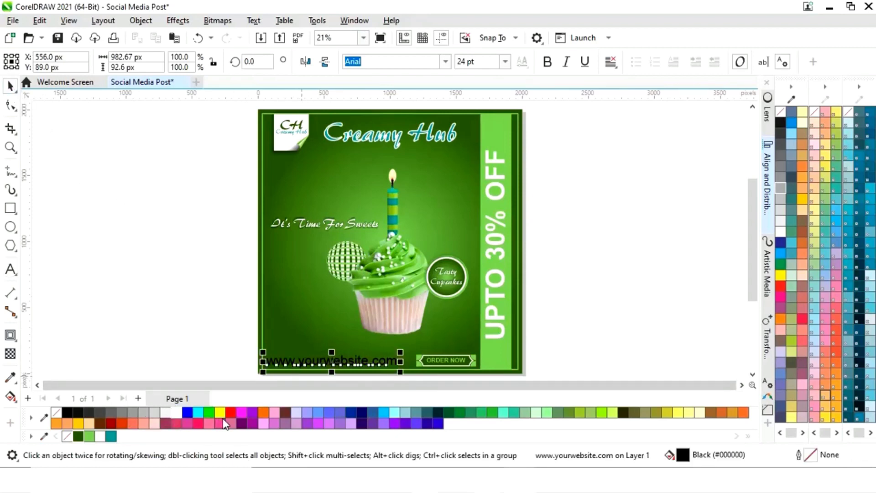
pyautogui.click(174, 413)
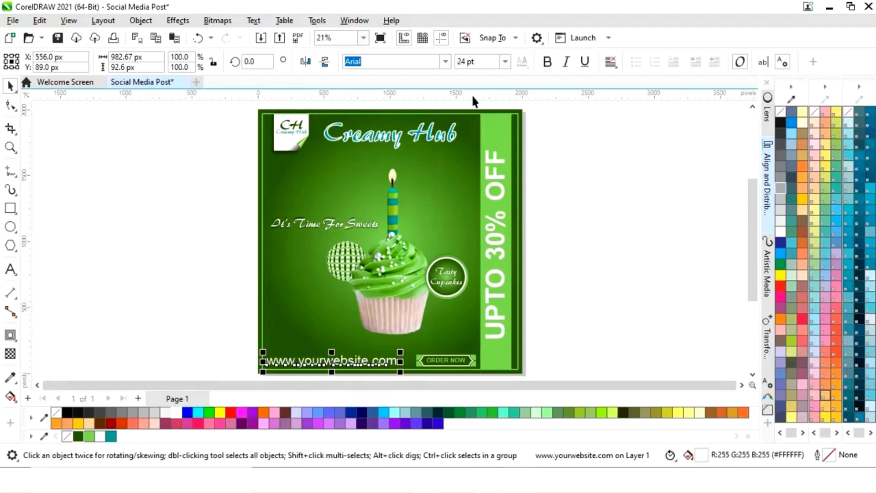
pyautogui.click(505, 62)
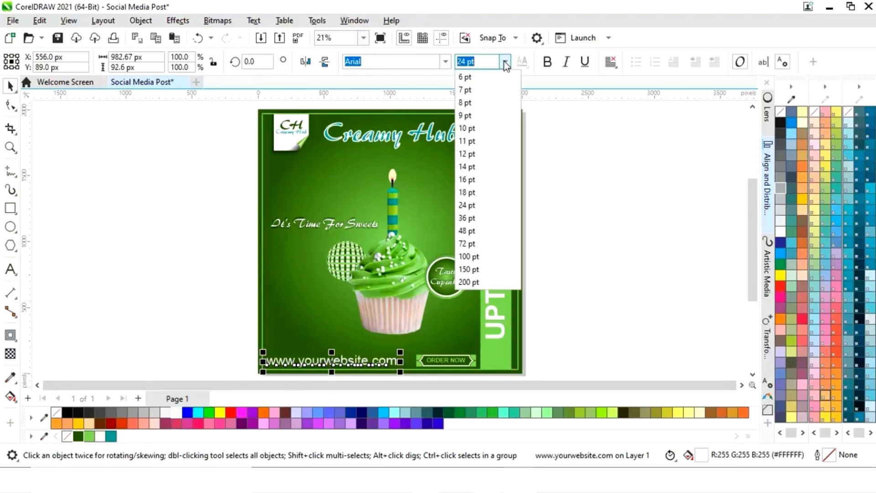
pyautogui.click(479, 155)
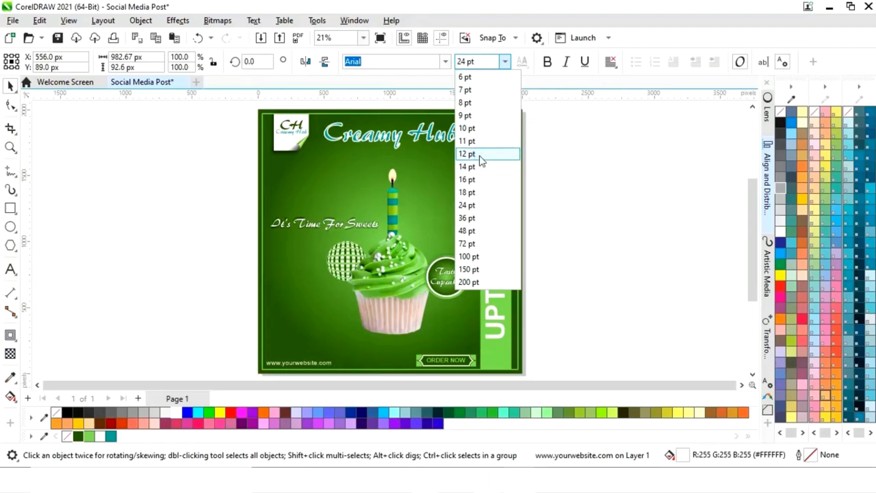
pyautogui.click(587, 250)
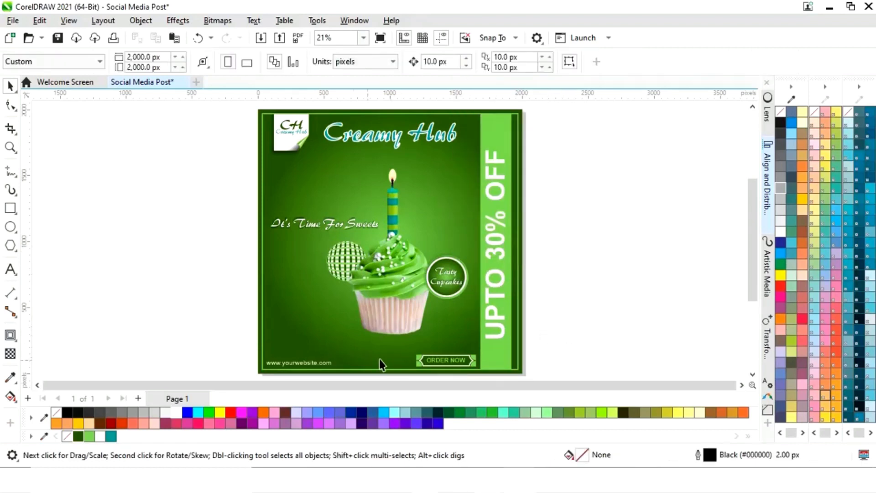
pyautogui.press('z')
pyautogui.moveTo(221, 331); pyautogui.dragTo(482, 365)
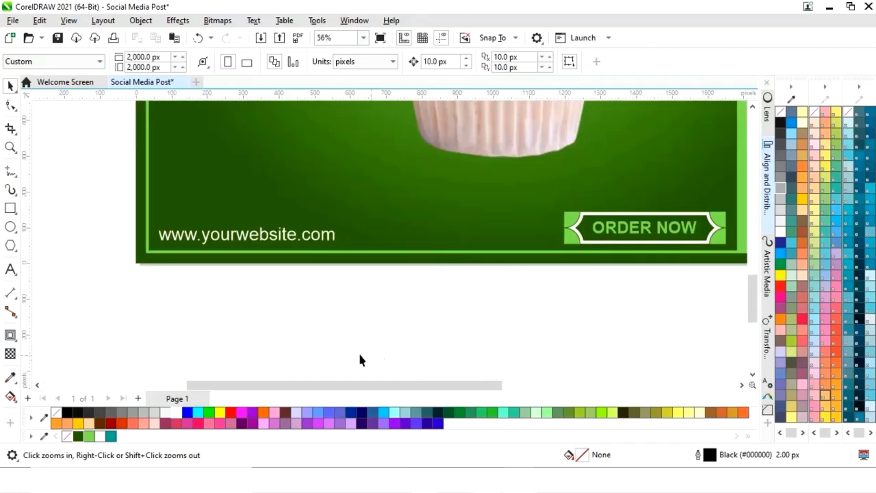
pyautogui.press('Down')
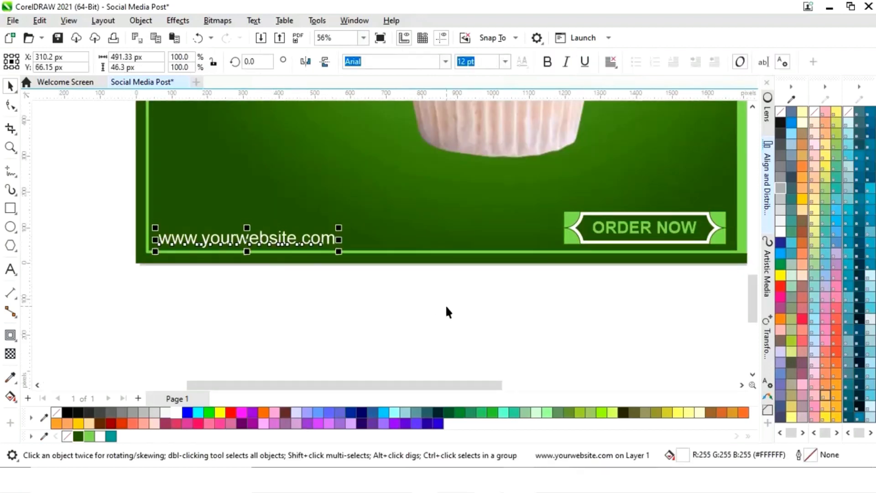
pyautogui.click(440, 319)
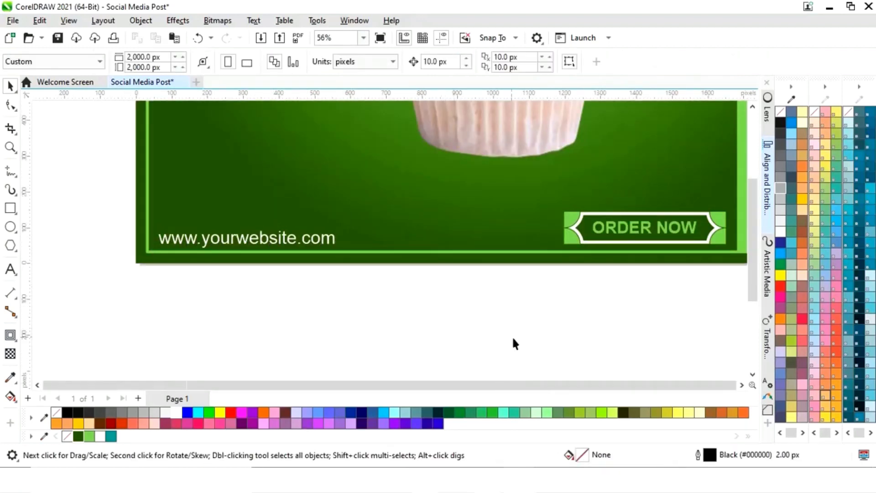
pyautogui.hotkey('shift', 'F4')
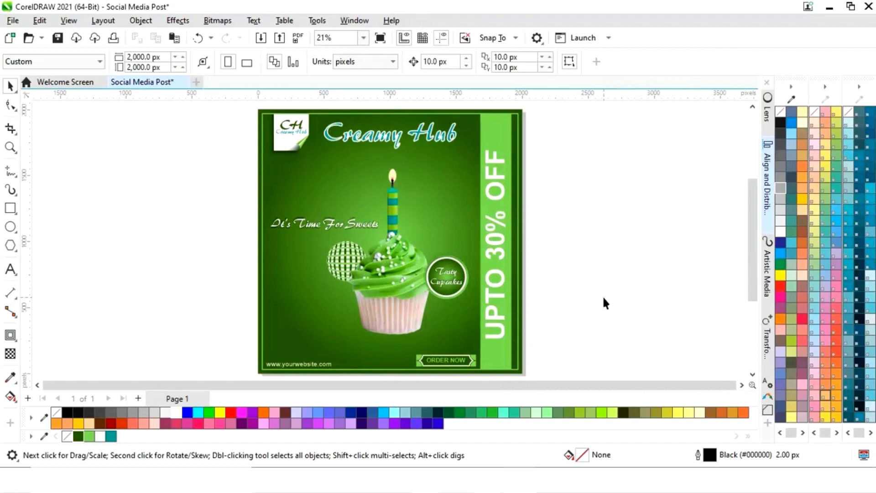
# Add a drop shadow to the light green discount strip, cast from its outer edge toward the cupcake, with opacity 50 and feathering 15
pyautogui.click(503, 356)
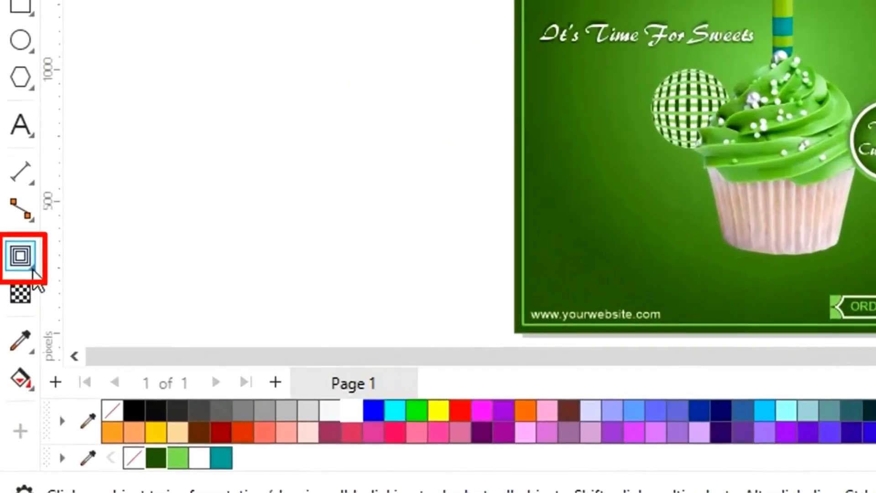
pyautogui.click(16, 340)
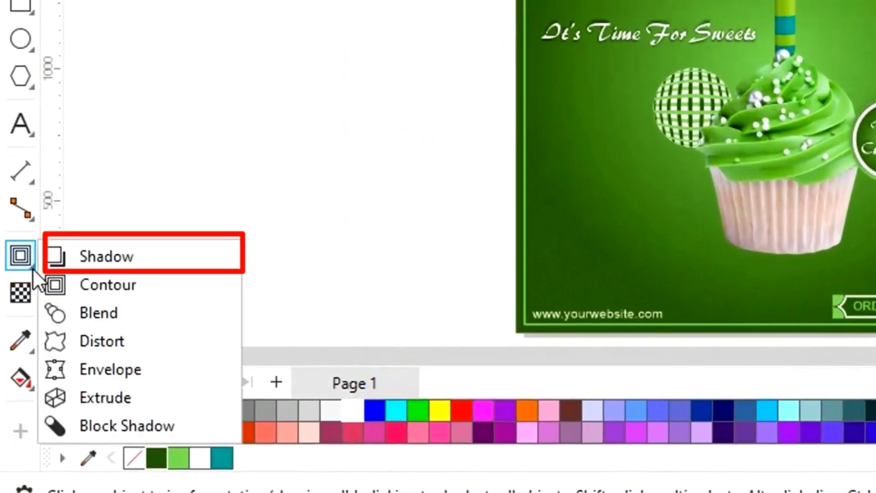
pyautogui.click(136, 261)
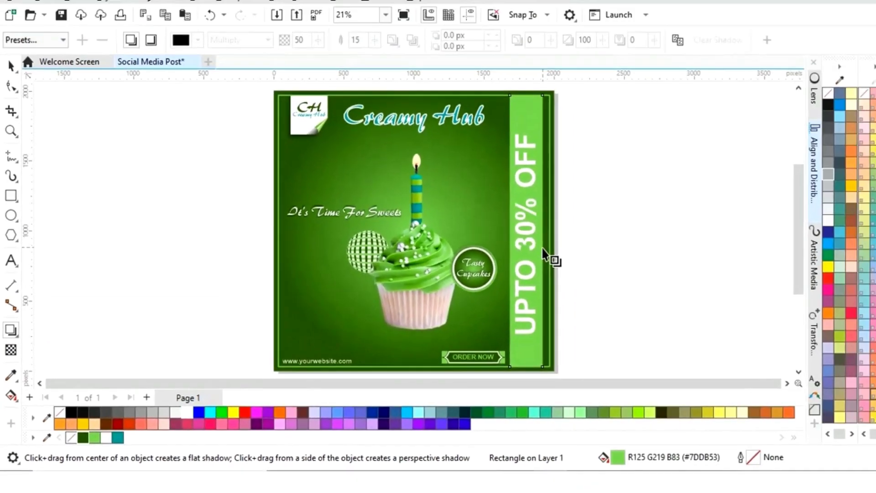
pyautogui.moveTo(542, 251); pyautogui.dragTo(467, 241)
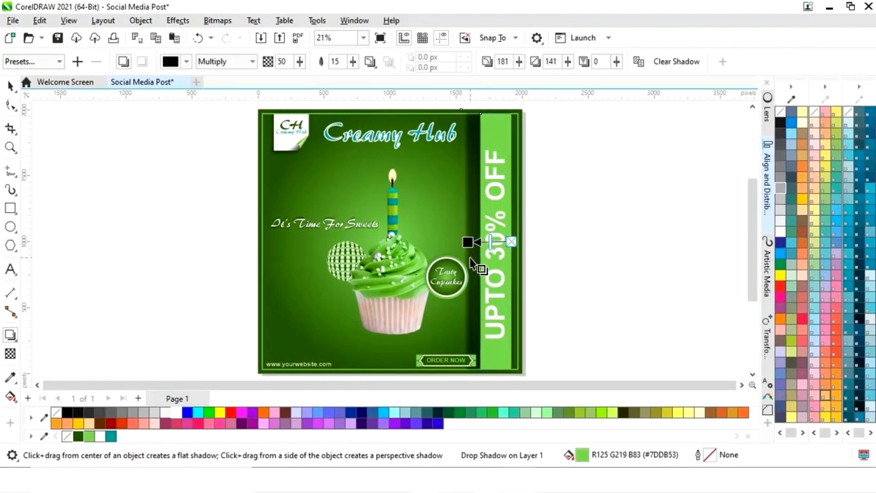
# Shorten the discount strip's shadow to a stretch of about 109 at an angle of about 179°
pyautogui.moveTo(529, 274); pyautogui.dragTo(469, 210)
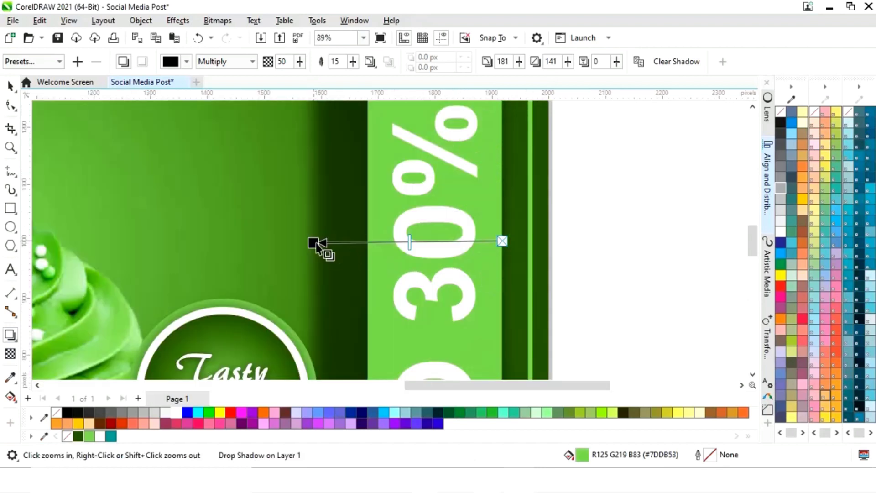
pyautogui.moveTo(315, 240); pyautogui.dragTo(357, 239)
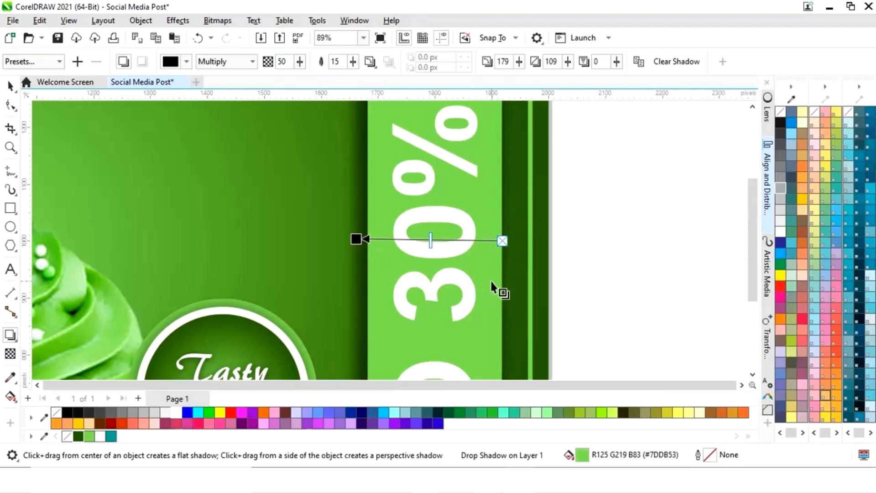
pyautogui.press('F3')
pyautogui.press('space')
pyautogui.click(523, 329)
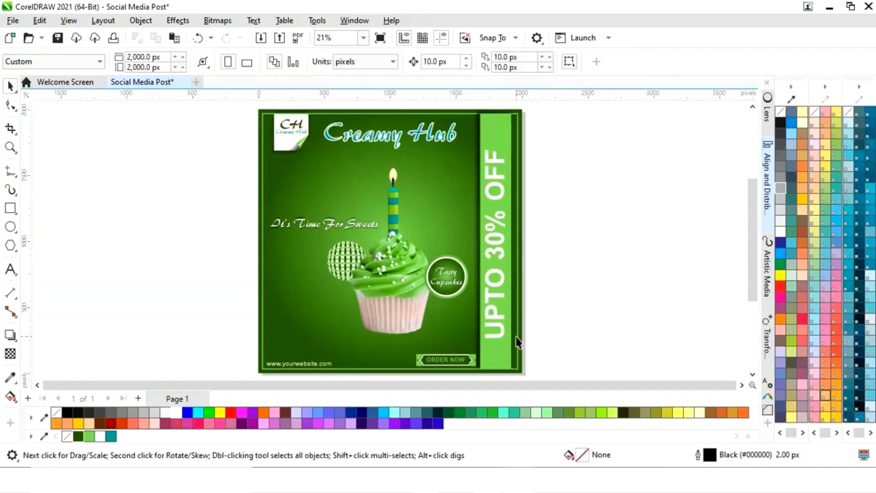
# Add a black drop shadow with opacity 50 and feathering 15 to the UPTO 30% OFF text, offset horizontally about 10 px
pyautogui.click(500, 293)
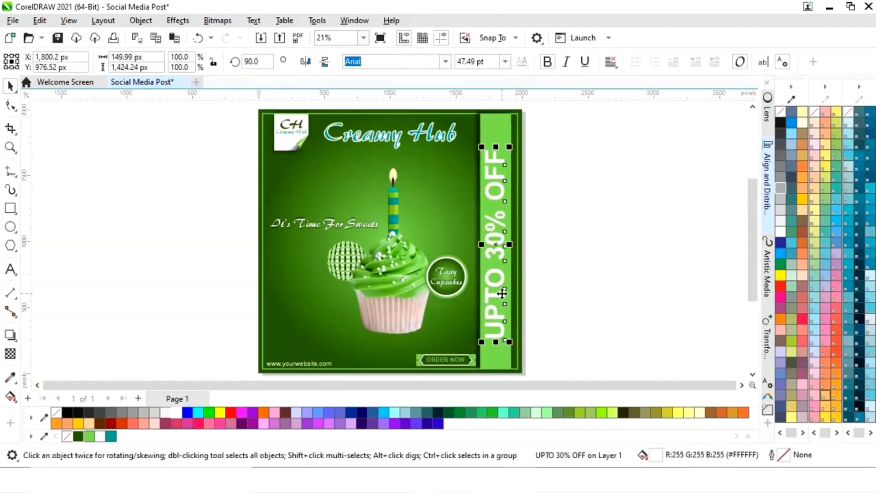
pyautogui.click(13, 337)
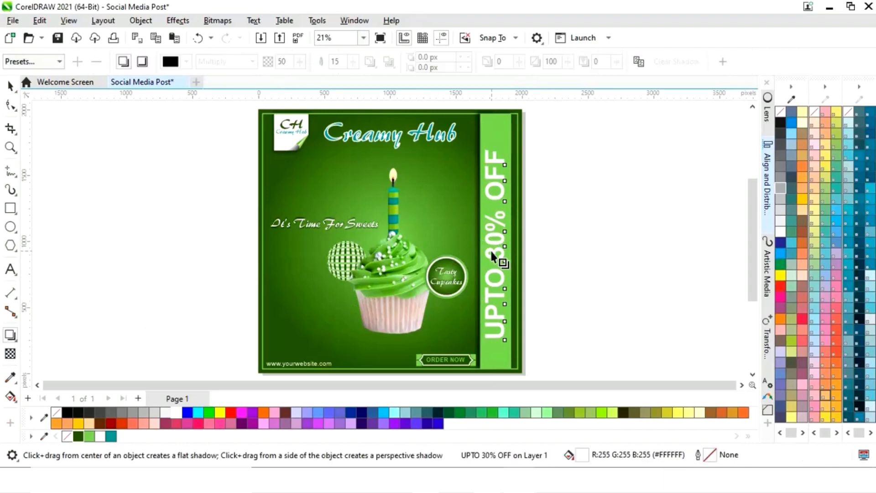
pyautogui.moveTo(495, 246); pyautogui.dragTo(541, 271)
pyautogui.press('z')
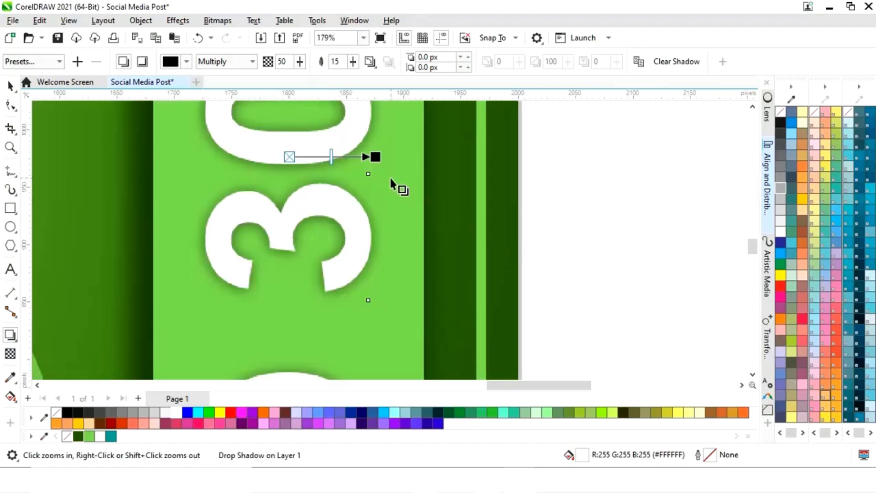
pyautogui.moveTo(375, 157); pyautogui.dragTo(385, 156)
pyautogui.press('F3')
pyautogui.click(10, 85)
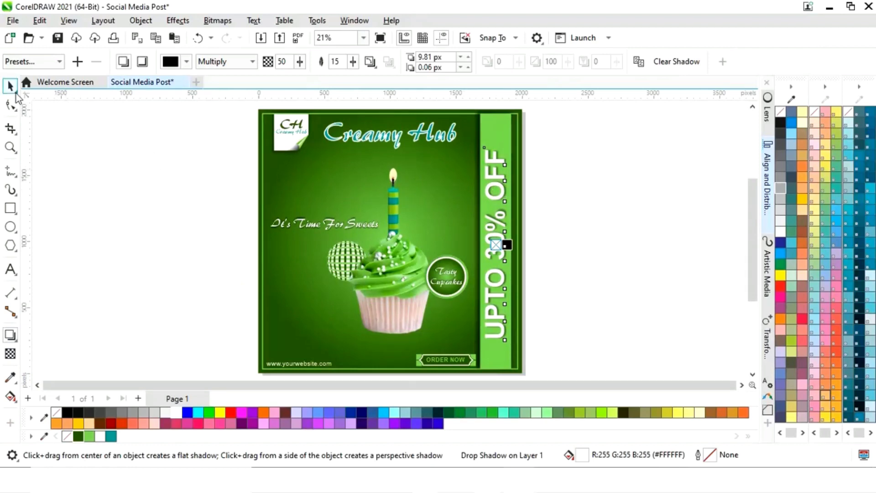
pyautogui.click(110, 195)
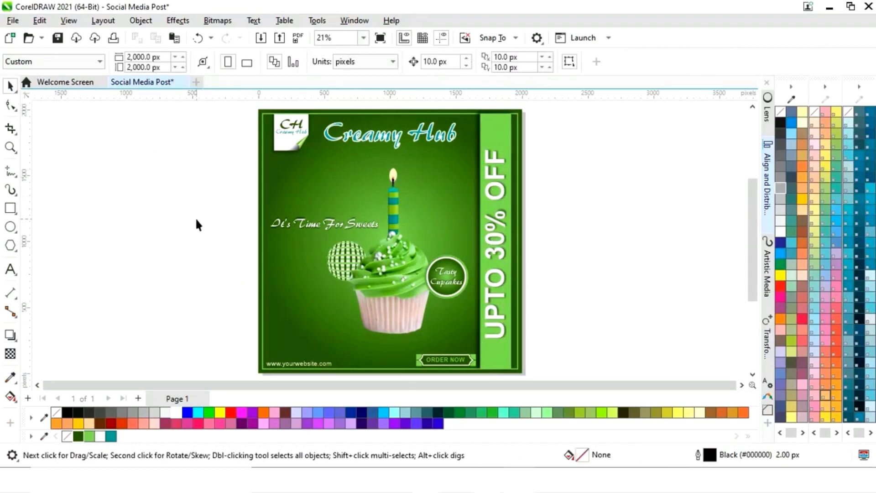
# Add a drop shadow to the cupcake picture, cast straight down from its top edge at 270° with a stretch of 100
pyautogui.click(406, 322)
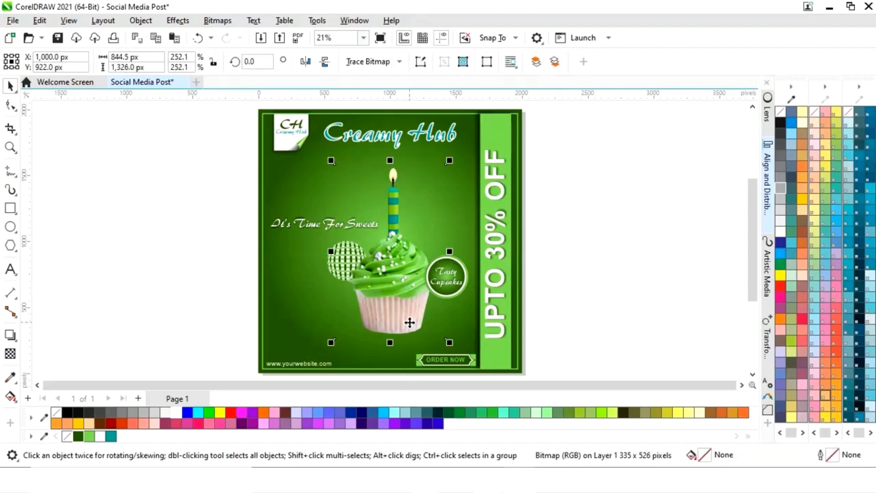
pyautogui.click(10, 335)
pyautogui.moveTo(396, 173); pyautogui.dragTo(393, 346)
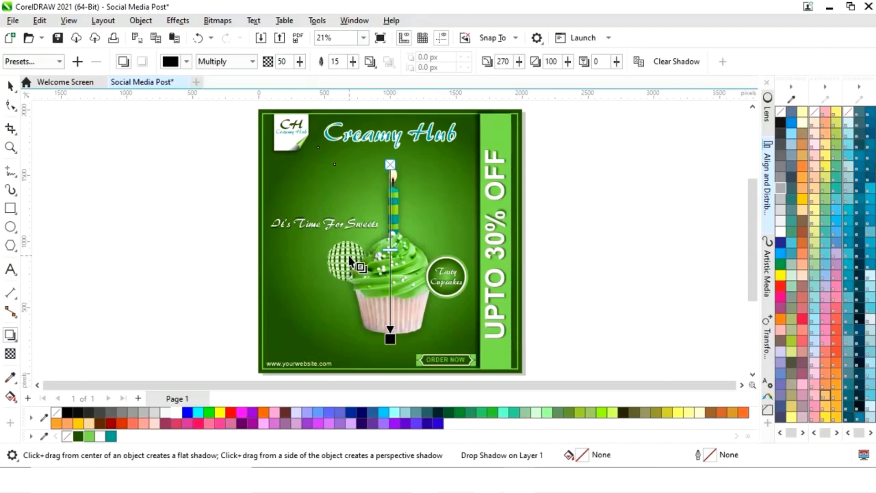
pyautogui.click(10, 85)
pyautogui.click(548, 258)
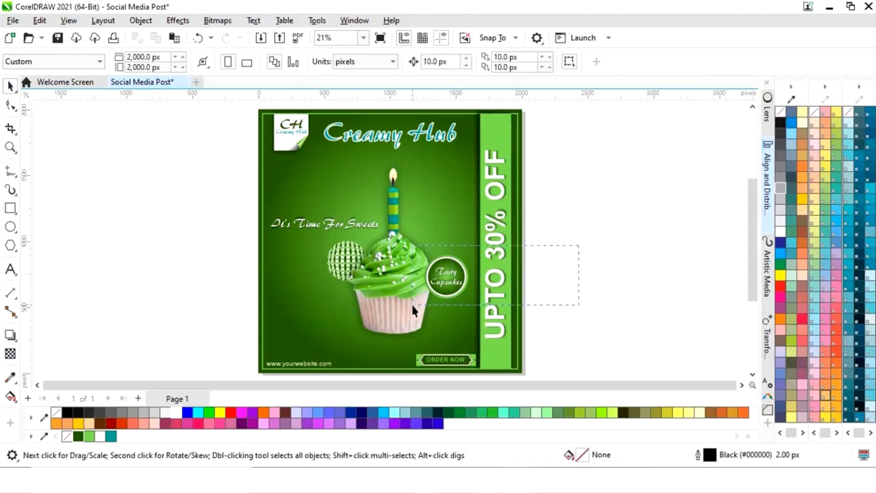
# Select the whole Tasty Cupcakes badge and cast a drop shadow downward from its top at about 271° with a stretch of about 104
pyautogui.moveTo(412, 304); pyautogui.dragTo(412, 304)
pyautogui.press('z')
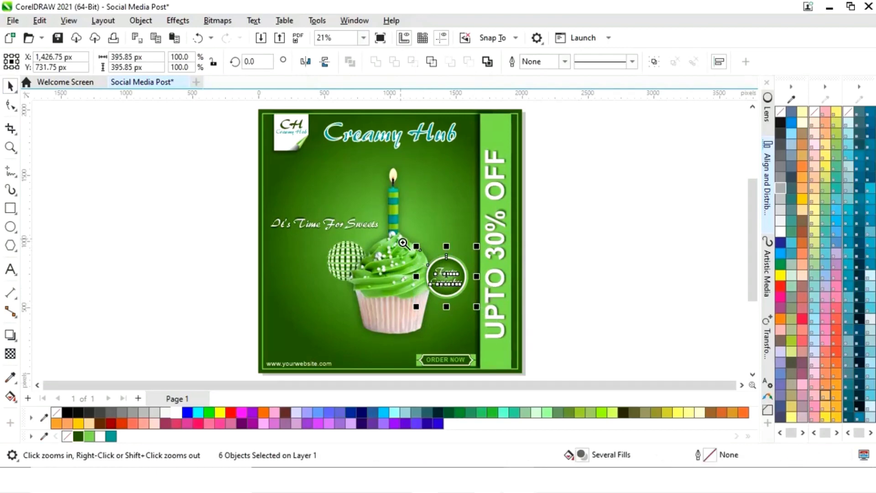
pyautogui.click(489, 304)
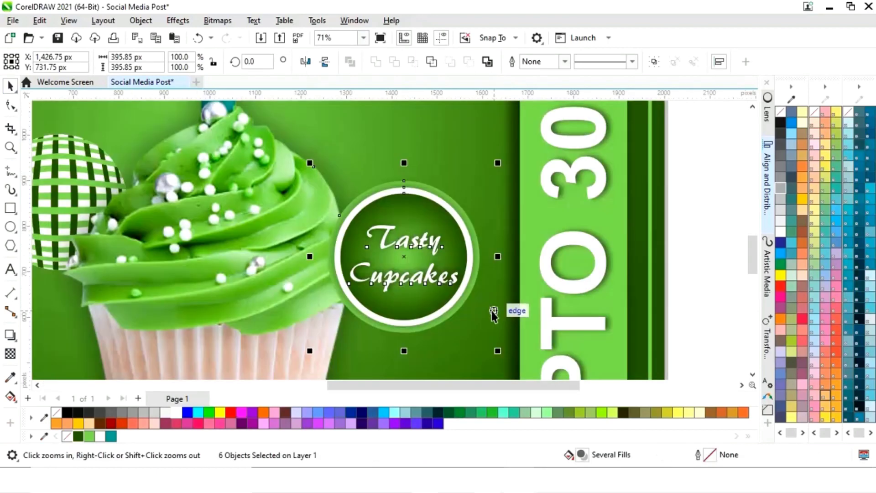
pyautogui.click(10, 337)
pyautogui.moveTo(404, 181); pyautogui.dragTo(406, 339)
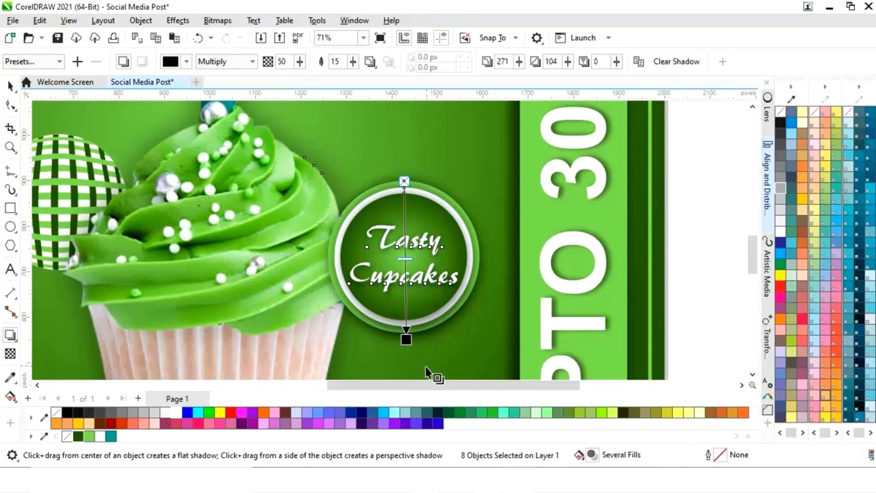
pyautogui.hotkey('shift', 'F4')
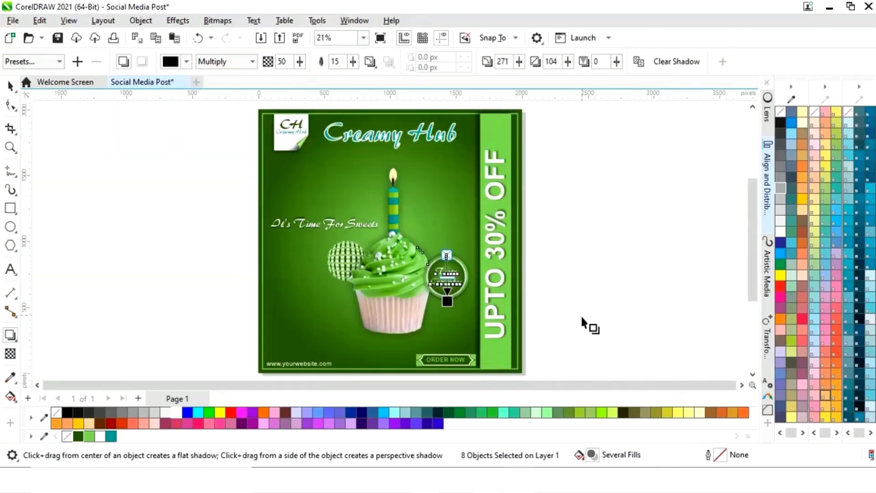
pyautogui.click(10, 86)
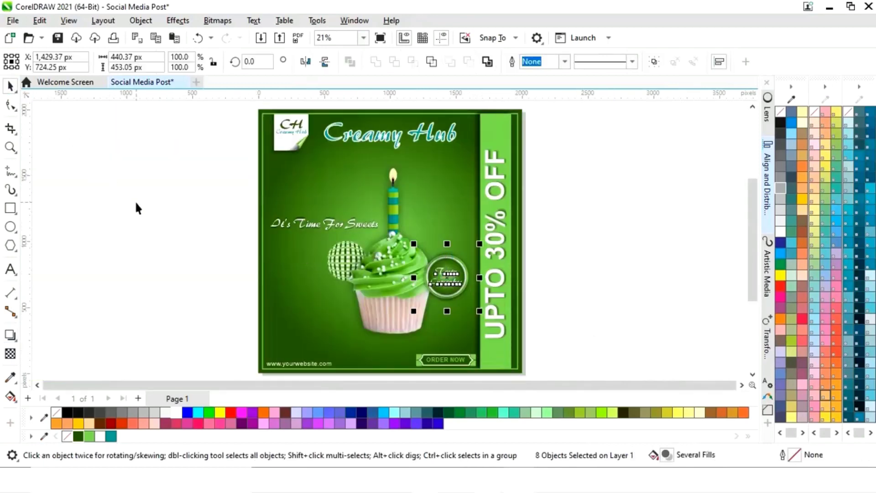
pyautogui.click(136, 204)
# Select all parts of the ORDER NOW label and cast a drop shadow downward from the top at 270° with a stretch of about 99
pyautogui.press('z')
pyautogui.moveTo(383, 331); pyautogui.dragTo(511, 372)
pyautogui.moveTo(575, 343); pyautogui.dragTo(205, 194)
pyautogui.click(10, 335)
pyautogui.moveTo(392, 233); pyautogui.dragTo(393, 299)
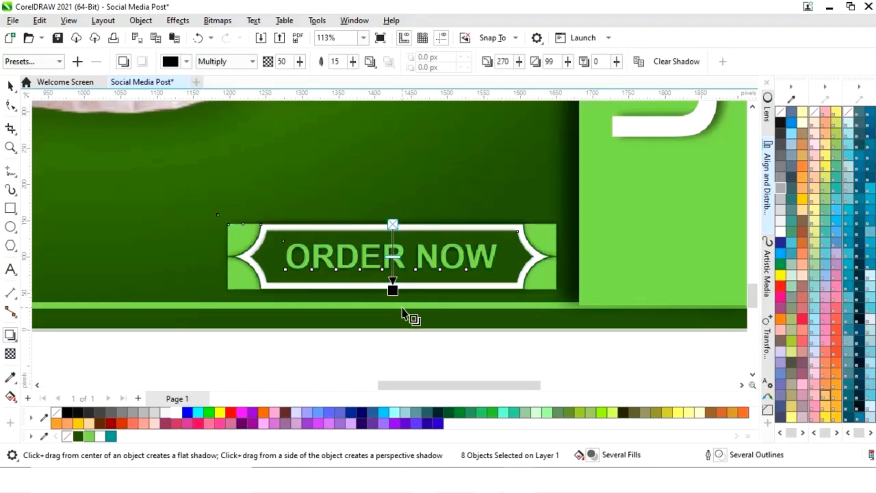
pyautogui.hotkey('shift', 'F4')
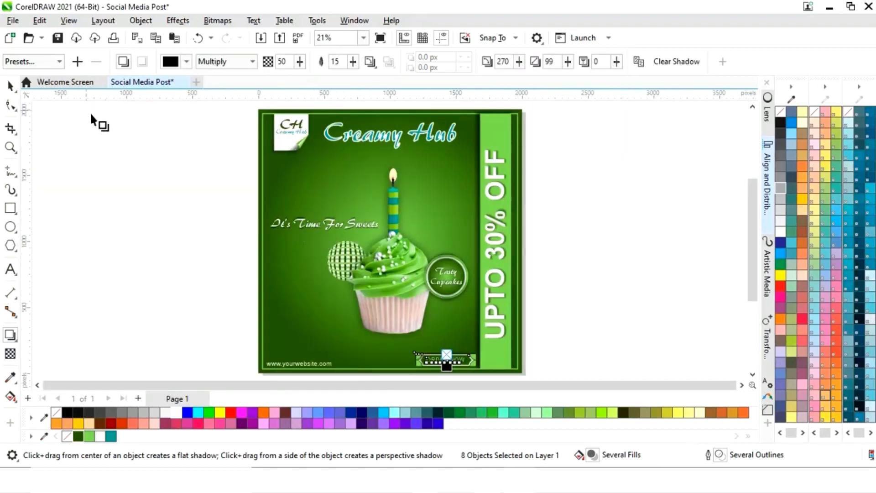
pyautogui.click(10, 85)
pyautogui.click(159, 173)
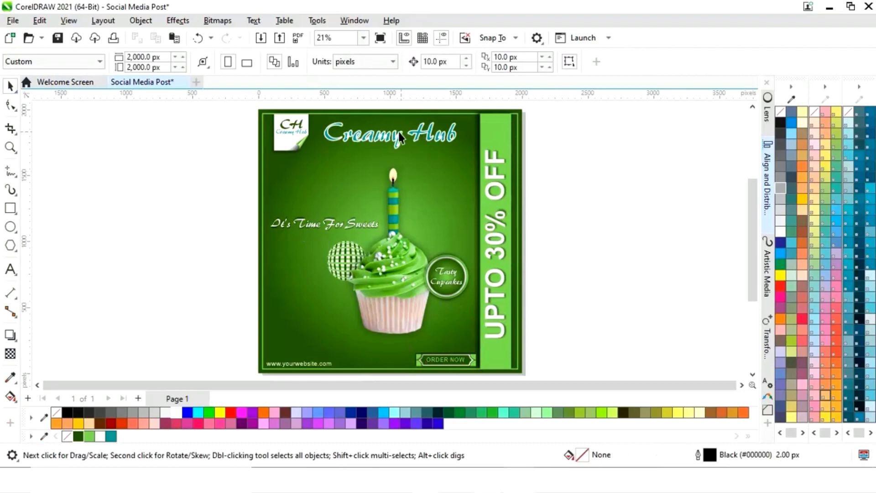
# Add a black drop shadow with opacity 50 and feathering 15 to the Creamy Hub title, starting from its center
pyautogui.press('z')
pyautogui.moveTo(303, 112); pyautogui.dragTo(499, 176)
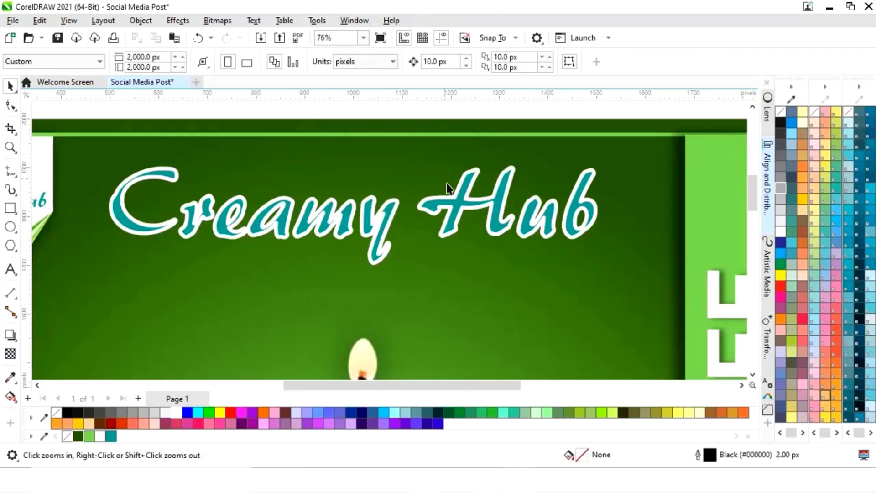
pyautogui.press('space')
pyautogui.click(459, 211)
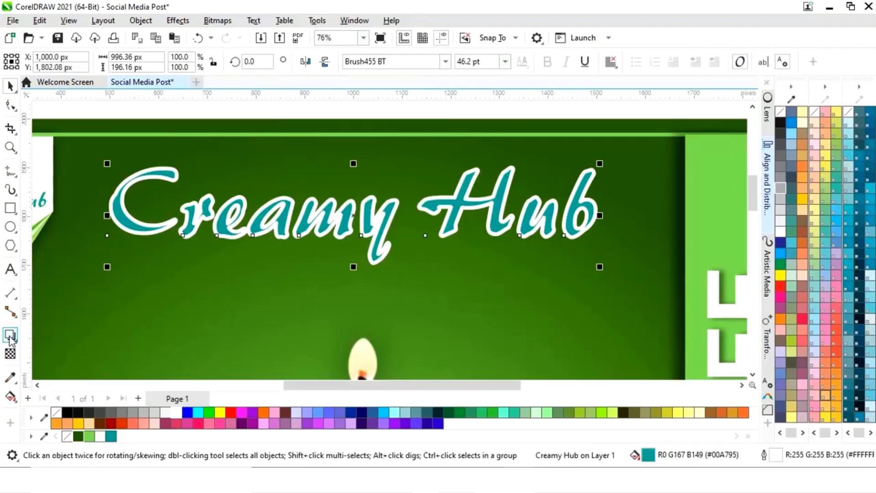
pyautogui.click(10, 334)
pyautogui.moveTo(354, 214); pyautogui.dragTo(355, 265)
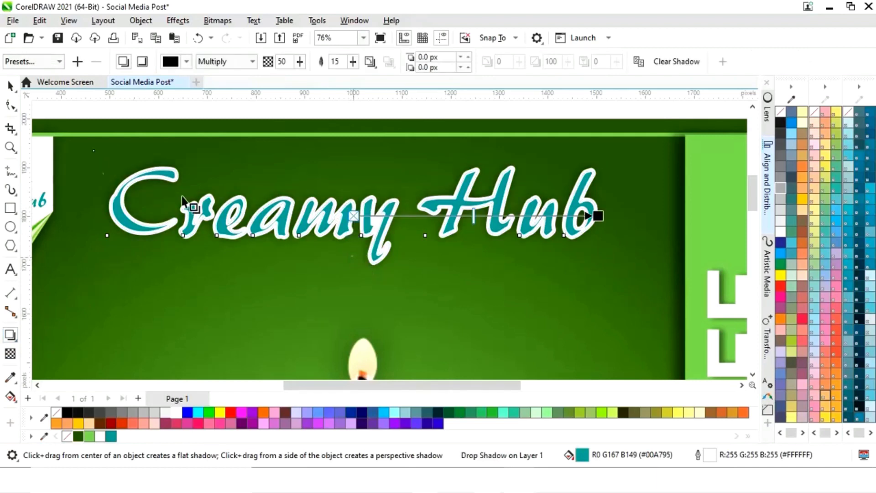
# Select the cupcake together with its patterned circle, the tagline and the Tasty Cupcakes badge, and nudge them 110 px left
pyautogui.click(10, 85)
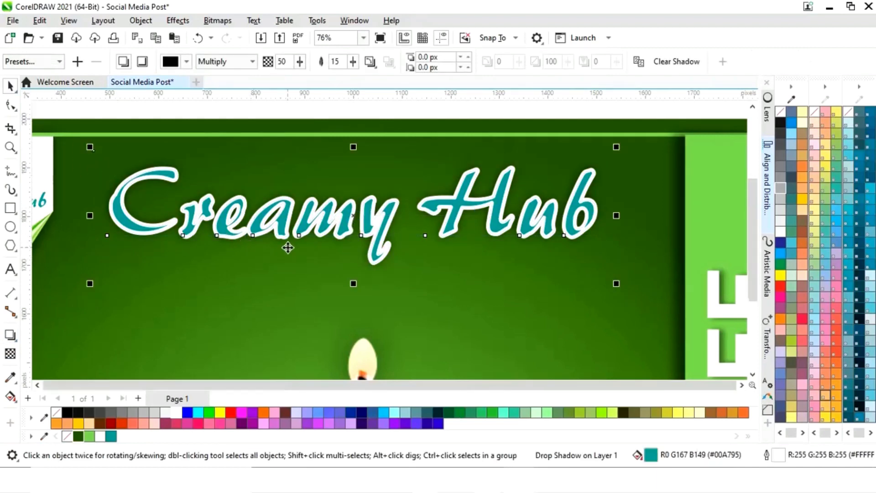
pyautogui.hotkey('shift', 'F4')
pyautogui.click(595, 218)
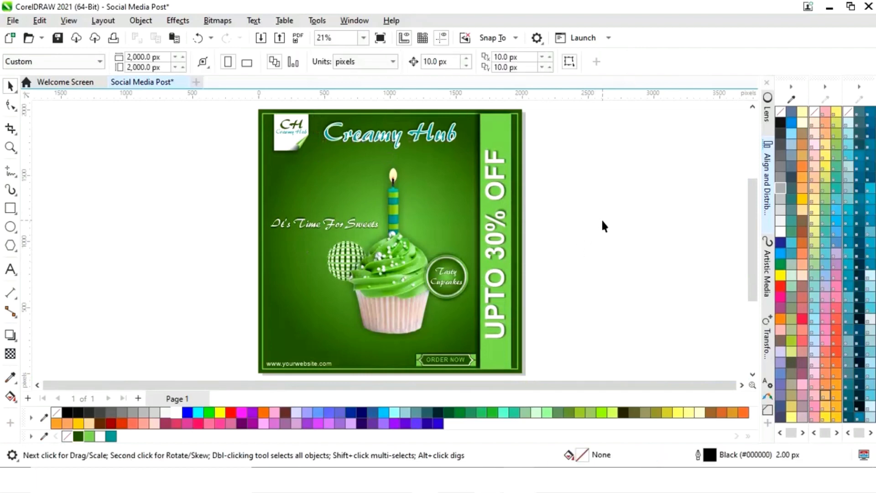
pyautogui.moveTo(242, 155); pyautogui.dragTo(484, 346)
pyautogui.press('Left')
pyautogui.press('Left')
pyautogui.press('Left')
pyautogui.press('Left')
pyautogui.press('Left')
pyautogui.press('Left')
pyautogui.press('Left')
pyautogui.press('Left')
pyautogui.press('Left')
pyautogui.press('Left')
pyautogui.press('Left')
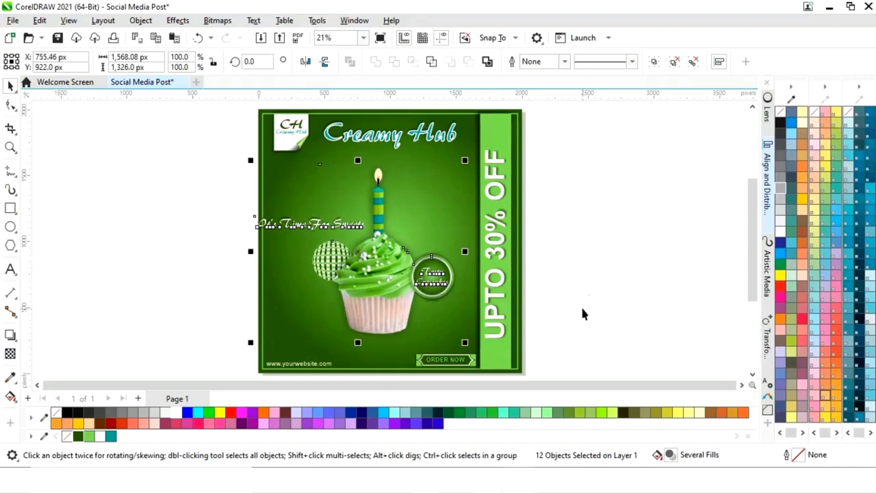
# Scale the It's Time For Sweets tagline to about 737 × 76 px, keeping its right end in place
pyautogui.click(310, 223)
pyautogui.moveTo(254, 211); pyautogui.dragTo(263, 215)
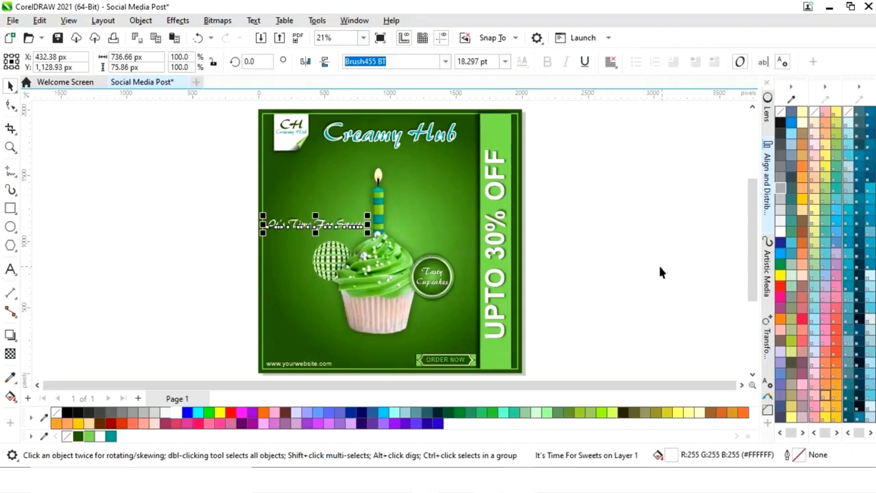
pyautogui.click(592, 249)
# Shift the centre of the background rectangle's fountain fill slightly left and up, so the highlight sits behind the cupcake
pyautogui.click(523, 193)
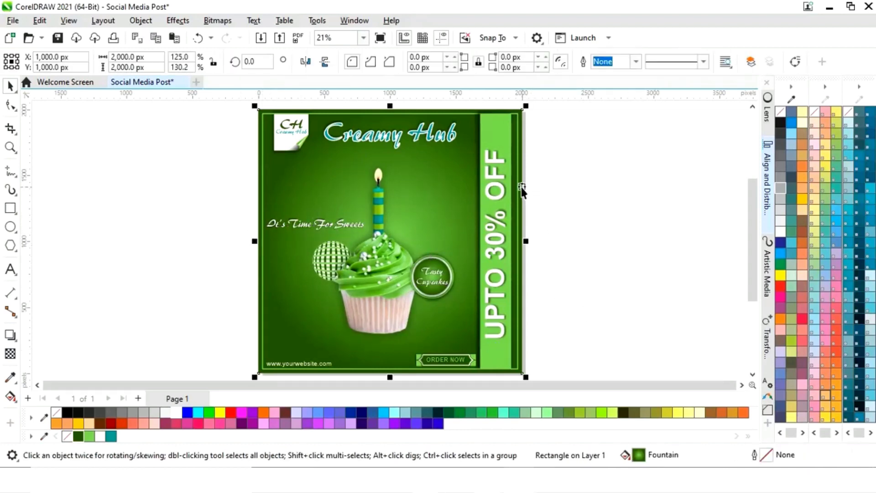
pyautogui.click(10, 397)
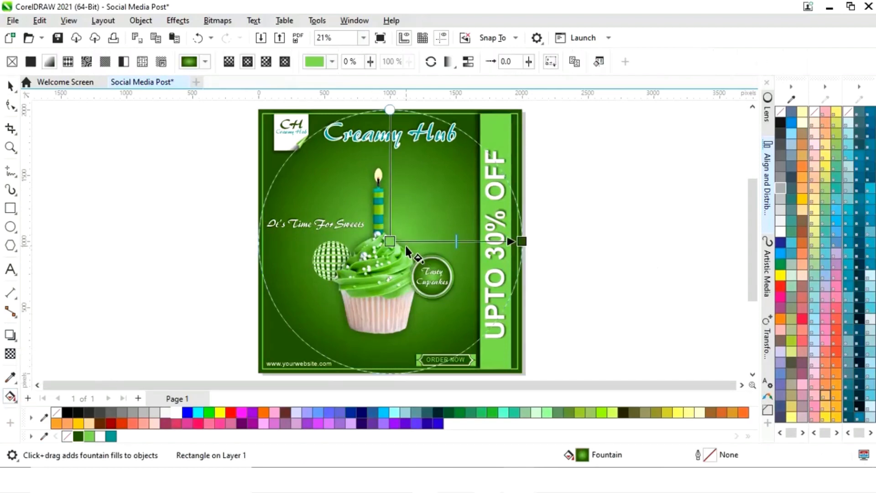
pyautogui.moveTo(389, 241); pyautogui.dragTo(380, 239)
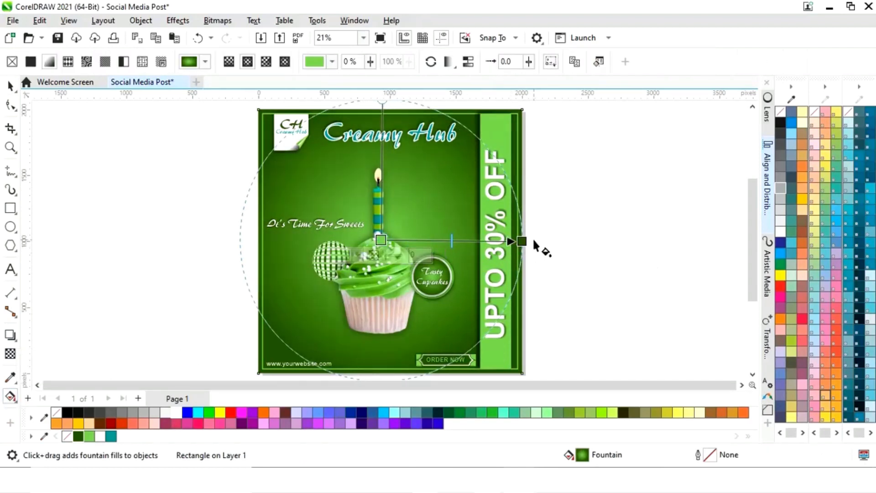
pyautogui.click(10, 86)
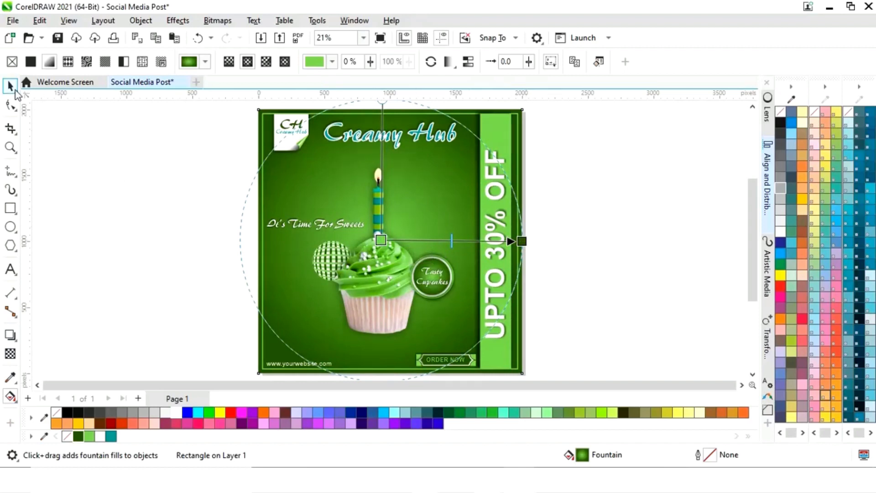
pyautogui.click(607, 207)
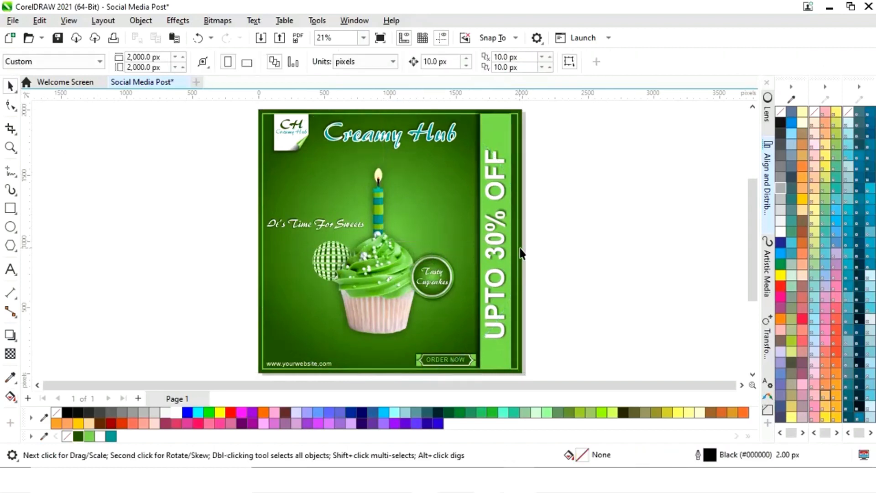
# Draw a flat ellipse of about 443 × 72 px at the cupcake's base, filled dark green #2D6102 without an outline
pyautogui.click(10, 227)
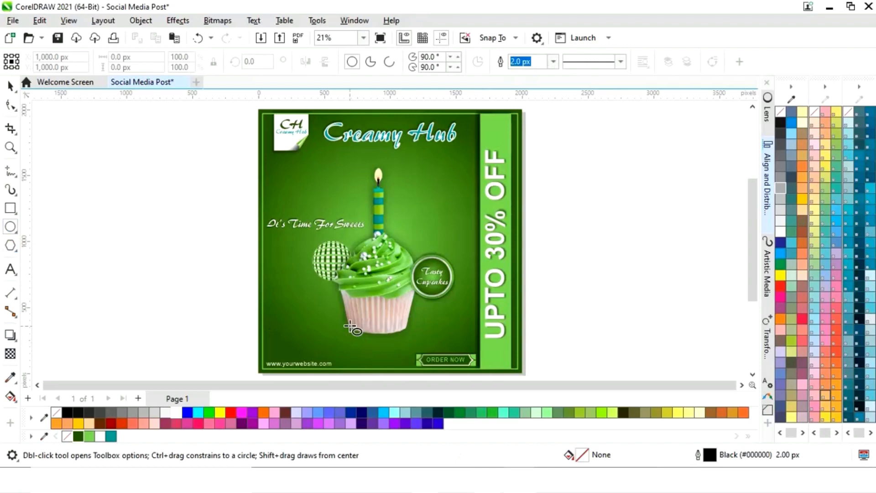
pyautogui.press('z')
pyautogui.moveTo(340, 316); pyautogui.dragTo(463, 365)
pyautogui.moveTo(72, 176)
pyautogui.mouseDown()
pyautogui.moveTo(349, 245)
pyautogui.moveTo(434, 236)
pyautogui.mouseUp()
pyautogui.click(77, 436)
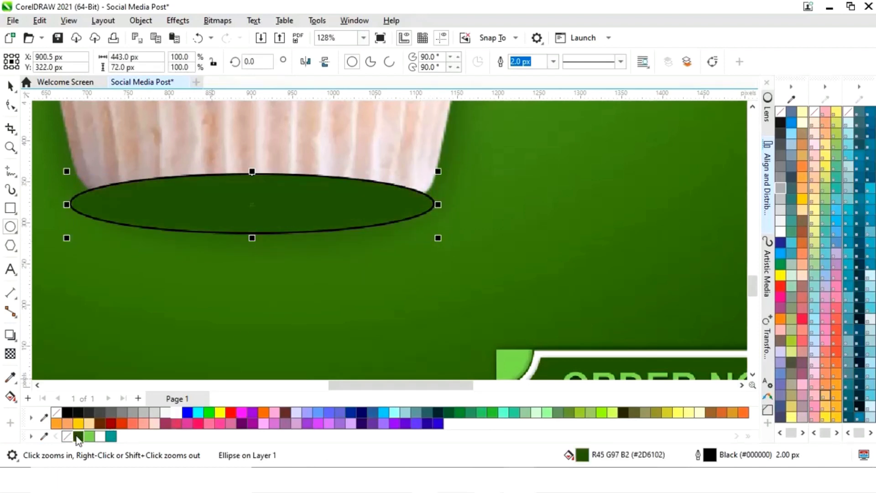
pyautogui.rightClick(56, 413)
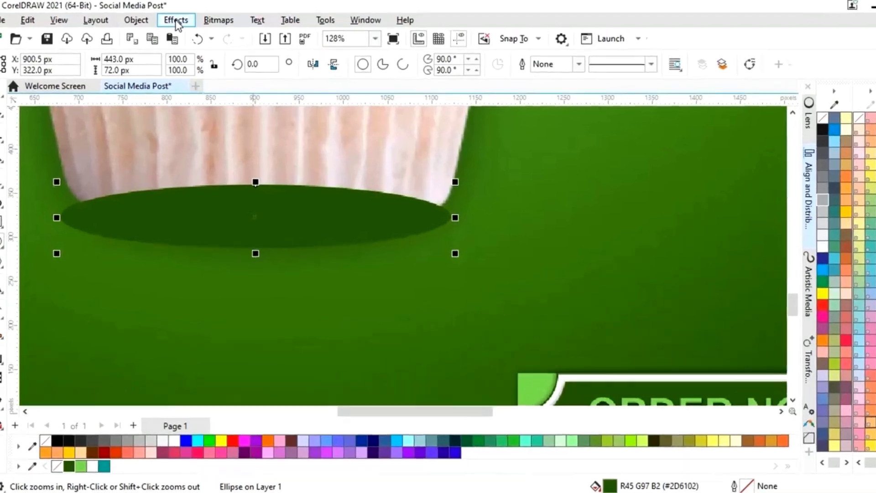
# Apply a Gaussian Blur with a radius of 20 pixels to the dark green ellipse
pyautogui.click(178, 21)
pyautogui.moveTo(182, 136)
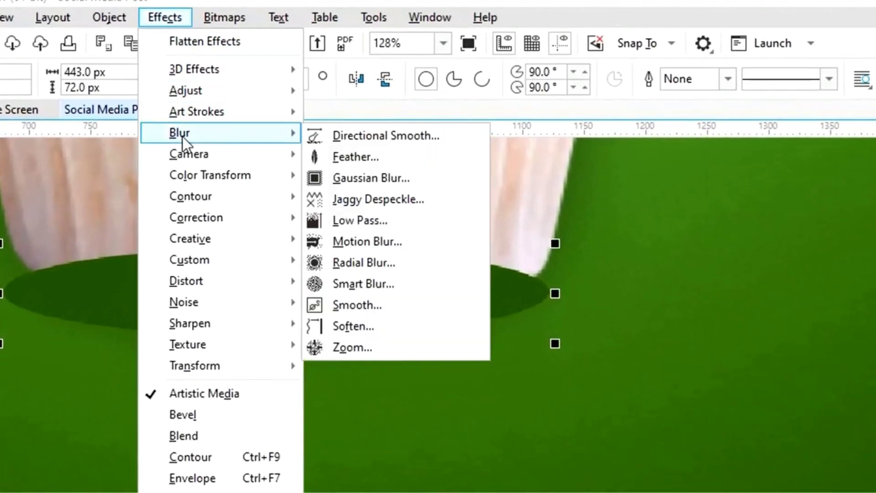
pyautogui.click(365, 176)
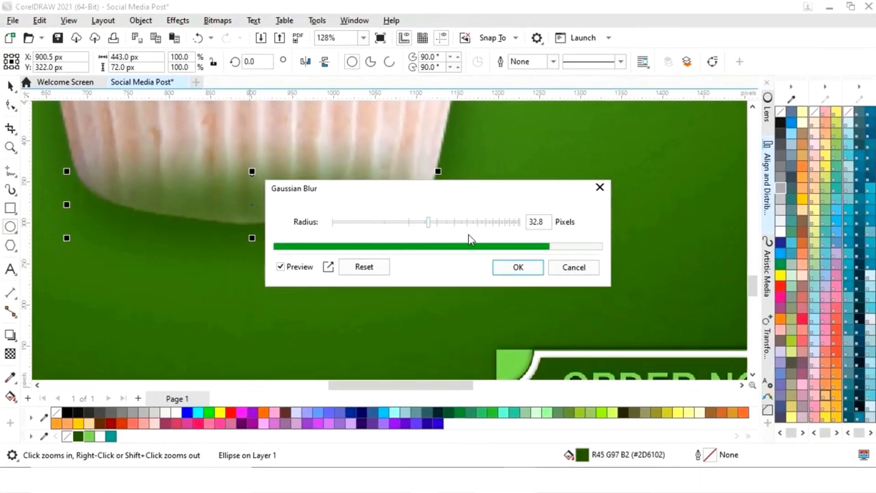
pyautogui.moveTo(452, 243); pyautogui.dragTo(433, 243)
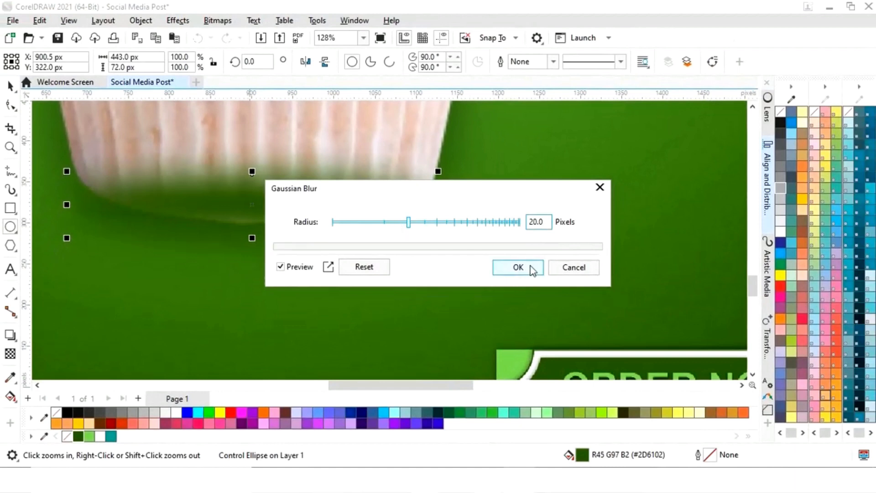
pyautogui.click(528, 270)
# Place the blurred ellipse behind the cupcake and enlarge it from its centre to about 629 × 169 px
pyautogui.hotkey('shift', 'F4')
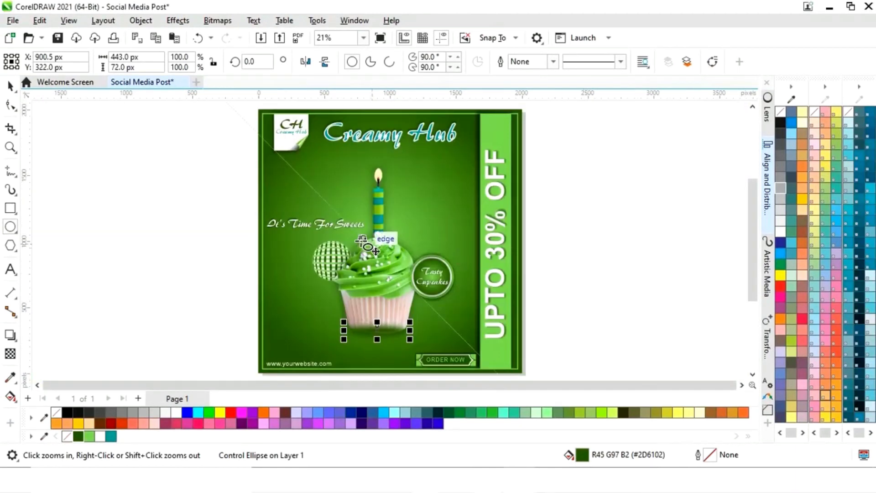
pyautogui.click(10, 86)
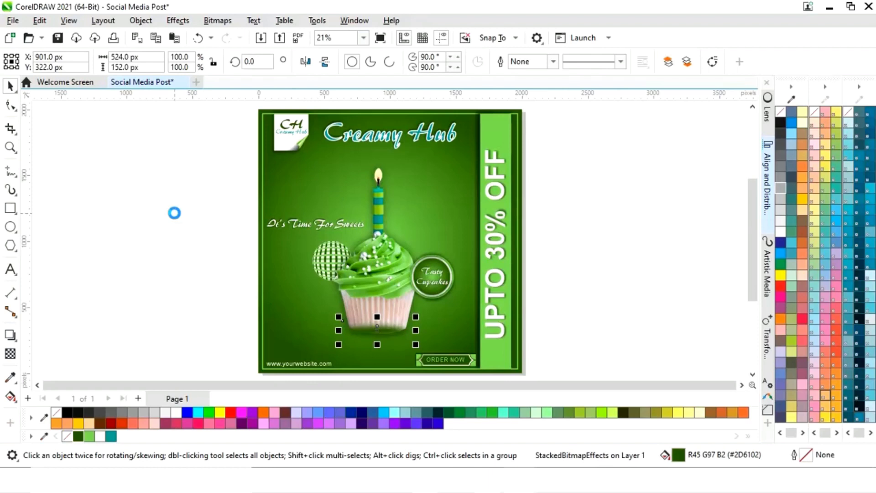
pyautogui.click(591, 287)
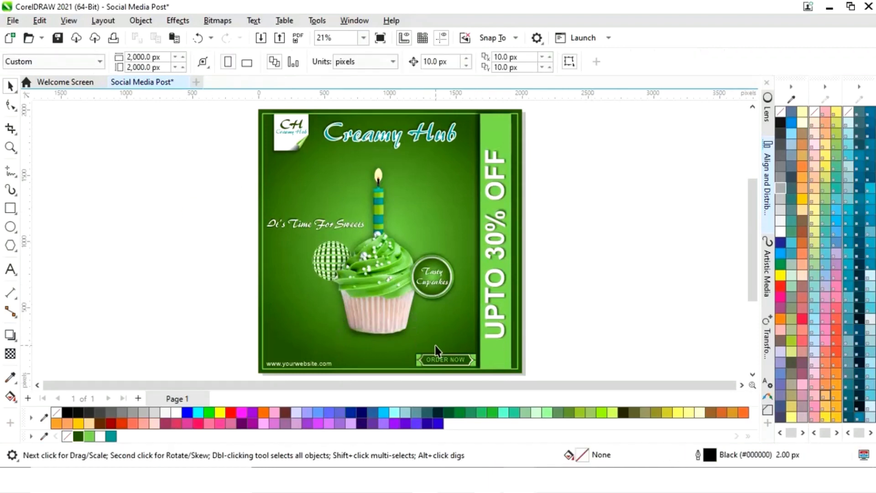
pyautogui.press('z')
pyautogui.moveTo(180, 244); pyautogui.dragTo(600, 420)
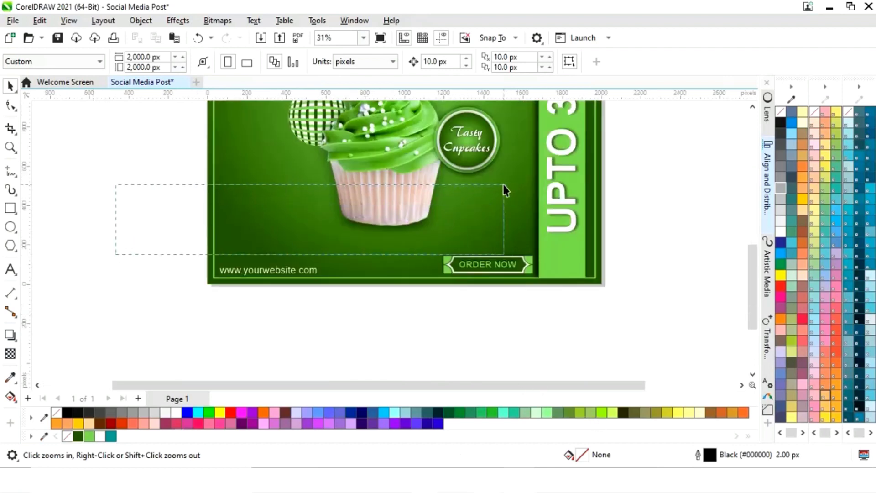
pyautogui.press('space')
pyautogui.click(437, 220)
pyautogui.moveTo(442, 224); pyautogui.dragTo(451, 200)
pyautogui.press('Escape')
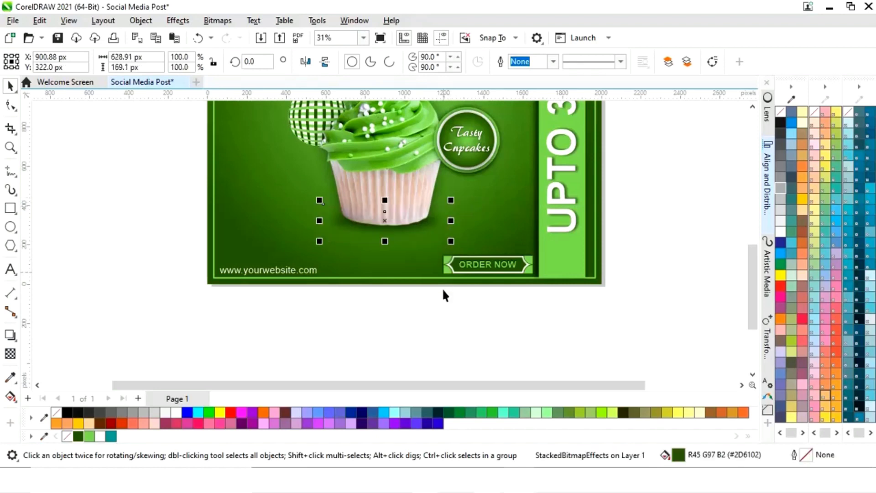
pyautogui.click(441, 338)
pyautogui.scroll(-2, 497, 338)
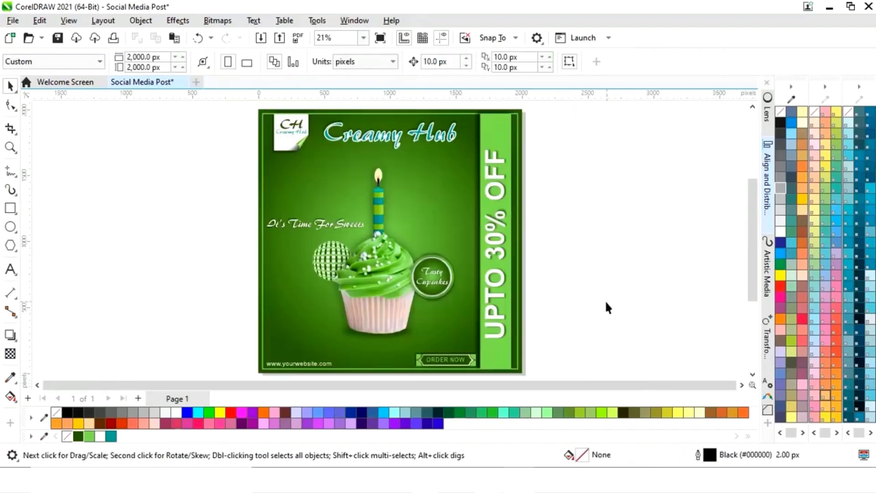